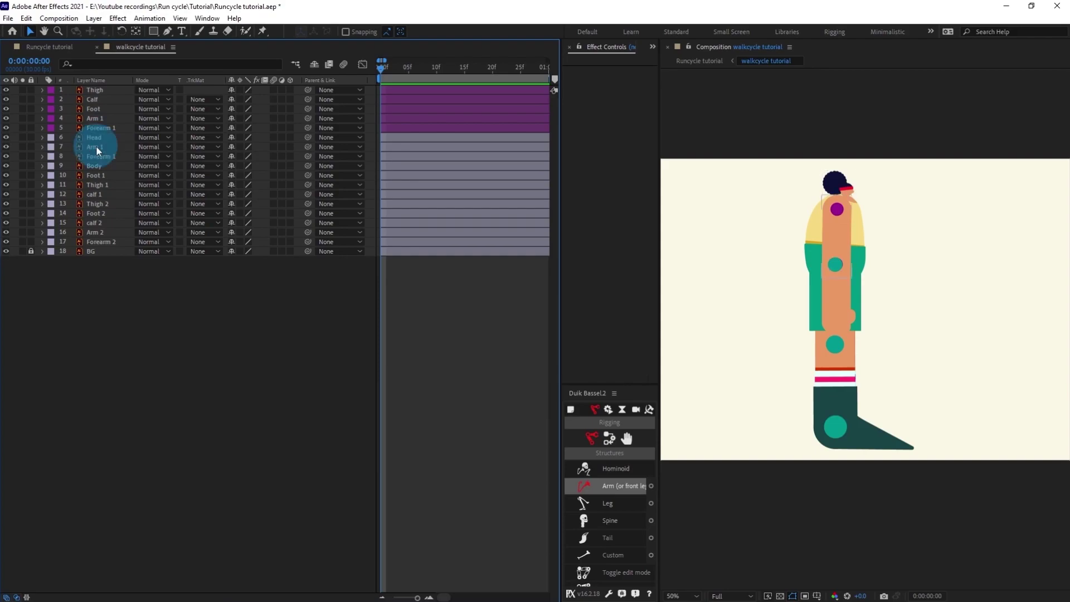
Solo the front arm artwork layers Arm 1 and Forearm 1 together with their purple joint marker layers.
click(94, 147)
ctrl+click(96, 156)
click(23, 157)
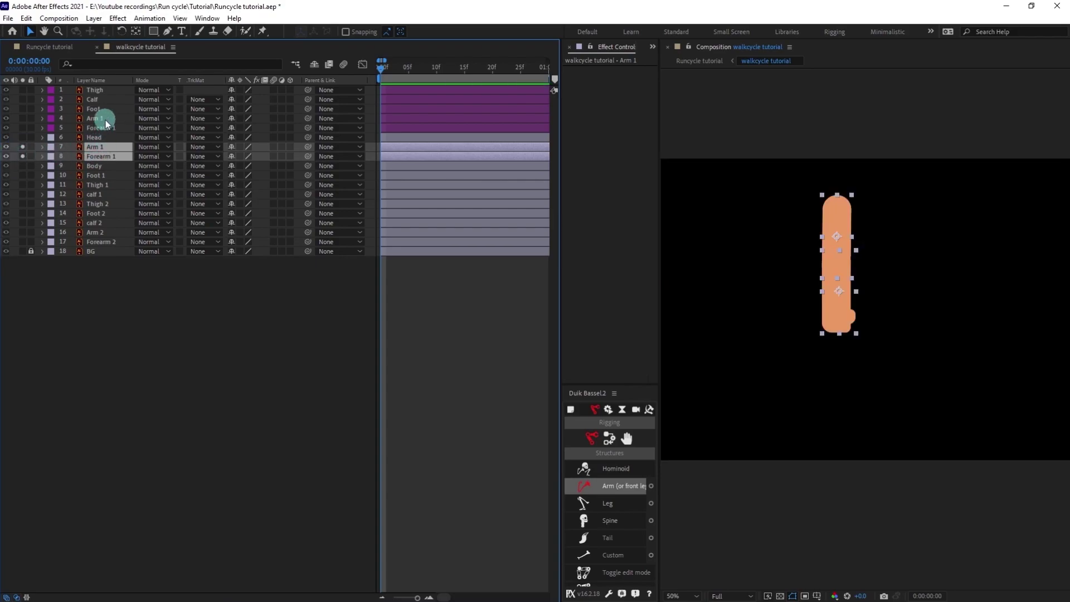
click(103, 118)
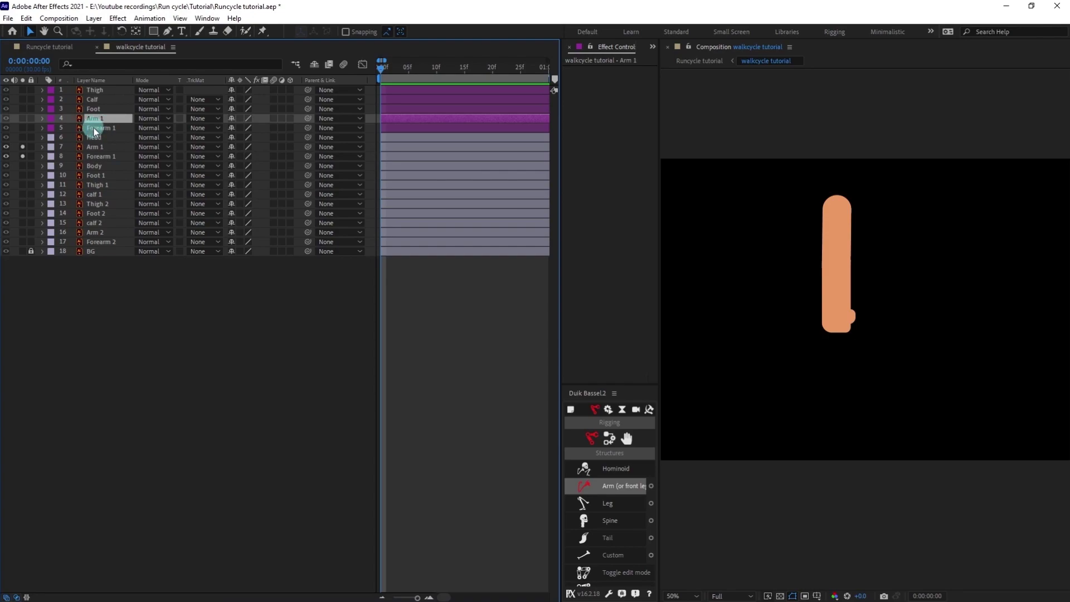
ctrl+click(94, 128)
click(21, 128)
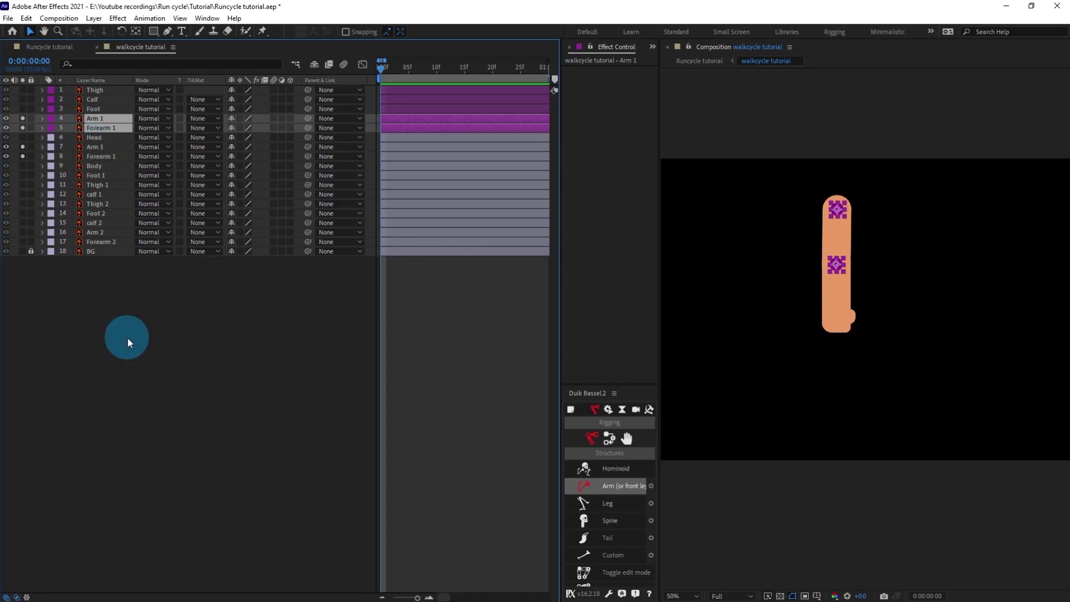
Create a Duik arm structure from the purple Arm 1 and Forearm 1 joint markers.
click(127, 336)
click(95, 119)
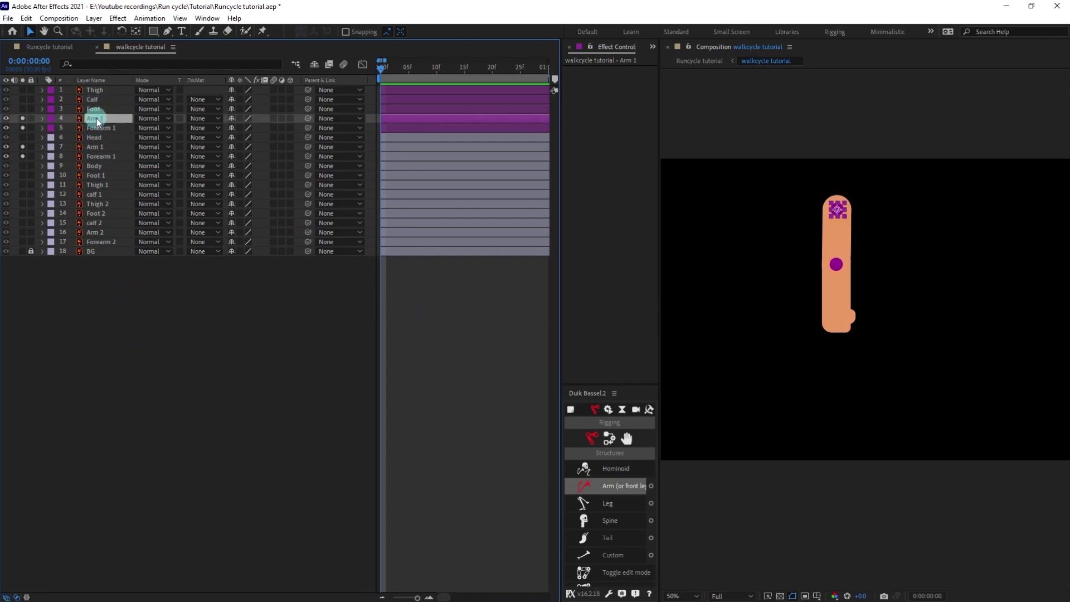
ctrl+click(95, 128)
ctrl+click(94, 128)
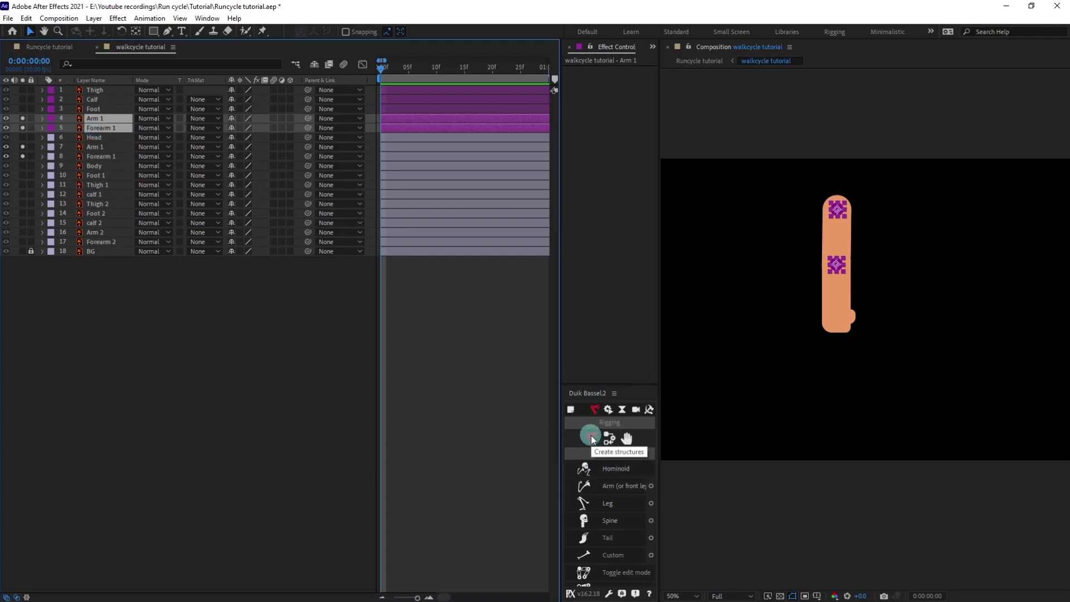
click(605, 487)
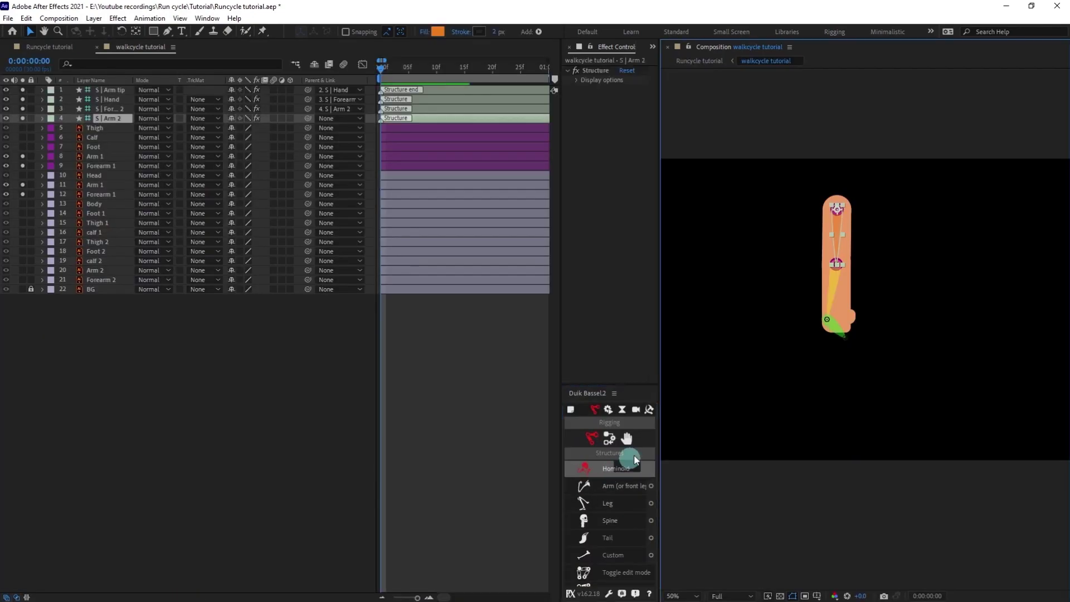
Move the S | Hand joint to the centre of the wrist and S | Arm tip straight below it at the hand's end.
scroll(841, 209, up, 2)
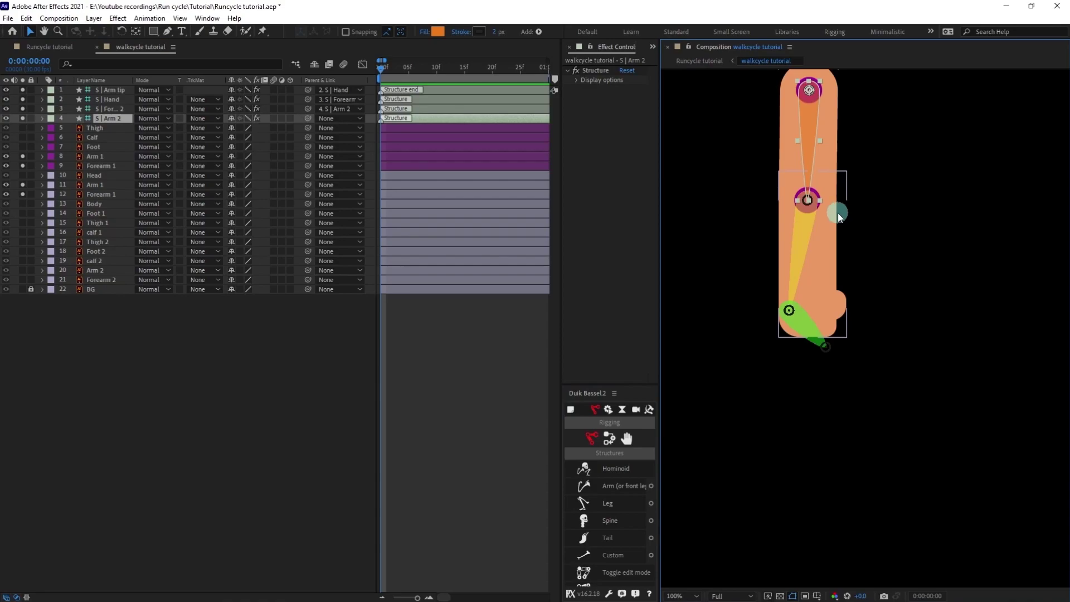
mouse_move(829, 202)
mouse_down()
mouse_move(844, 193)
mouse_move(839, 200)
mouse_up()
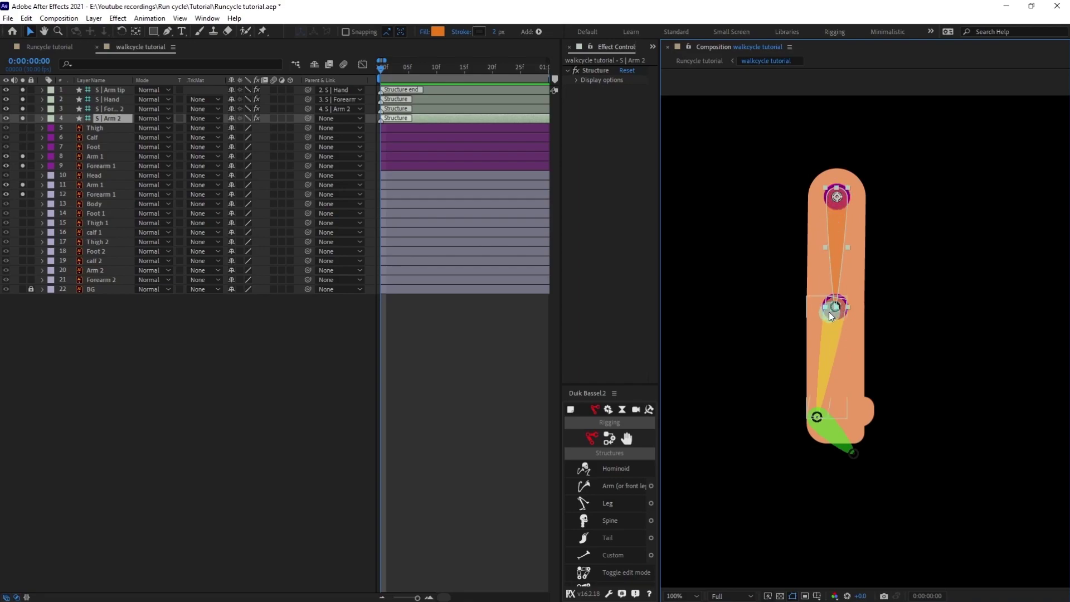
drag(838, 312, 840, 402)
drag(838, 401, 837, 401)
click(112, 103)
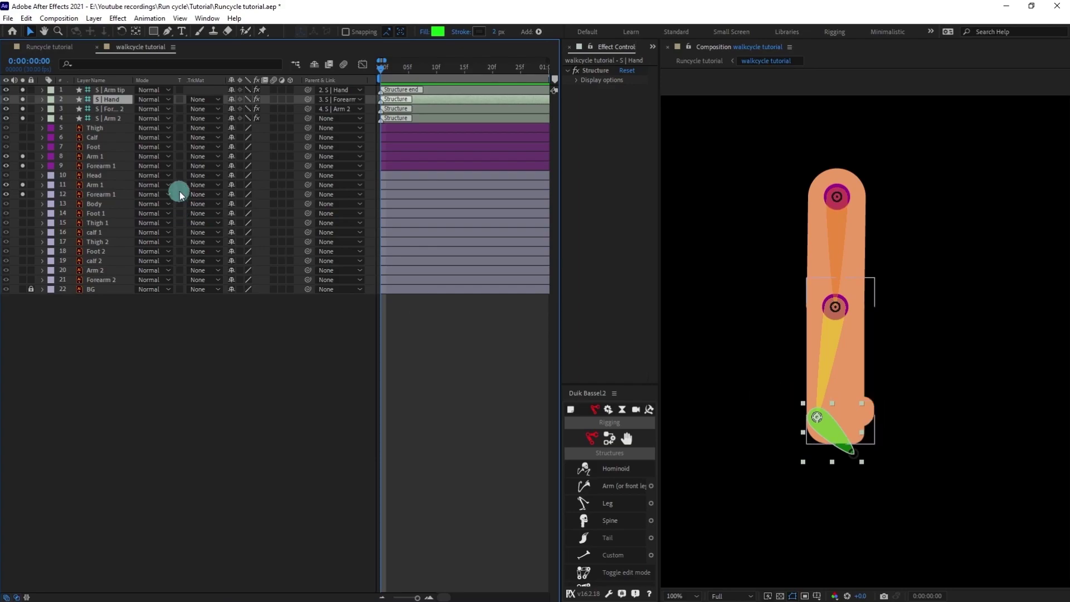
drag(824, 419, 835, 405)
click(118, 100)
click(113, 90)
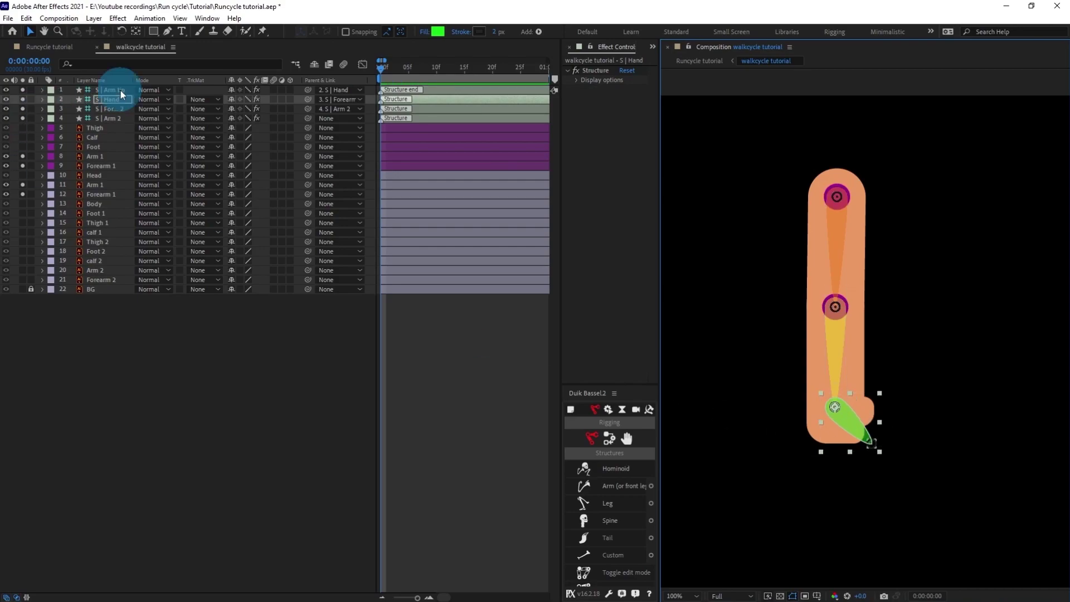
drag(874, 448, 839, 443)
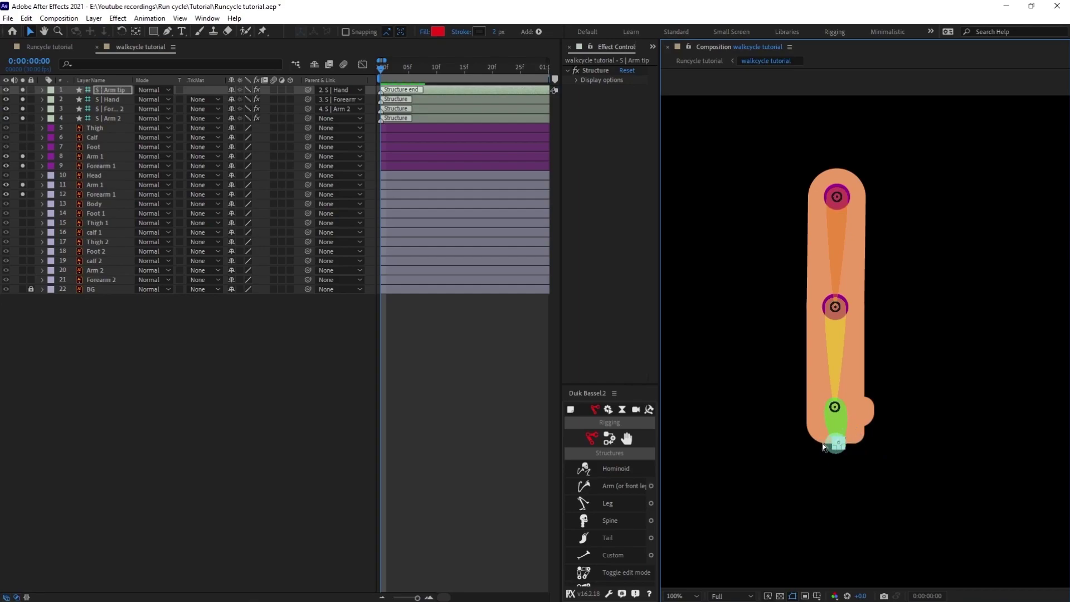
Parent the Arm 1 artwork to S | Arm 2 and the Forearm 1 artwork to the forearm structure.
click(101, 185)
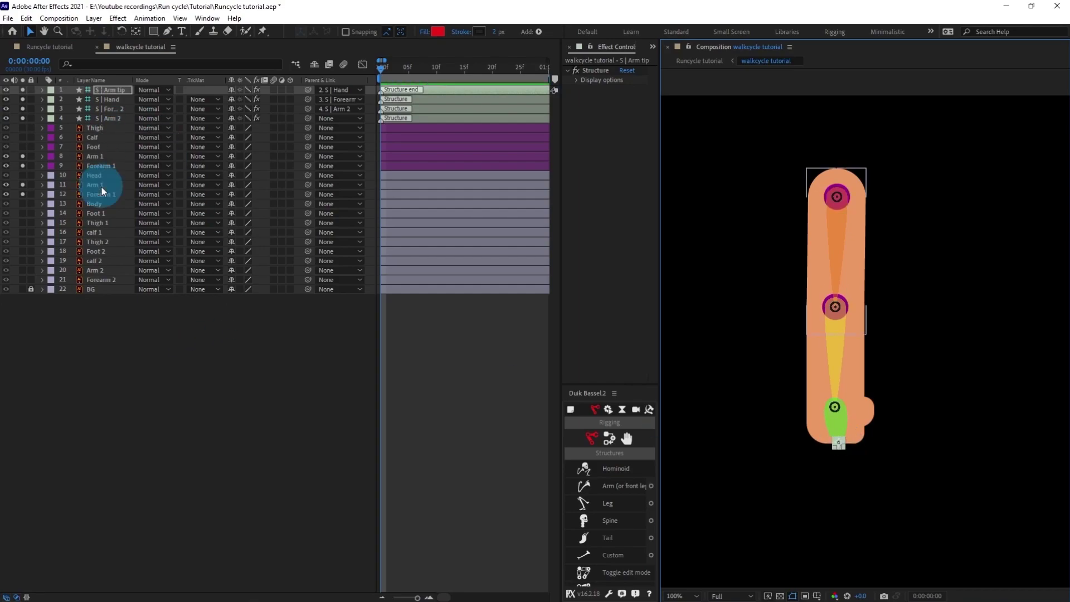
drag(307, 185, 120, 118)
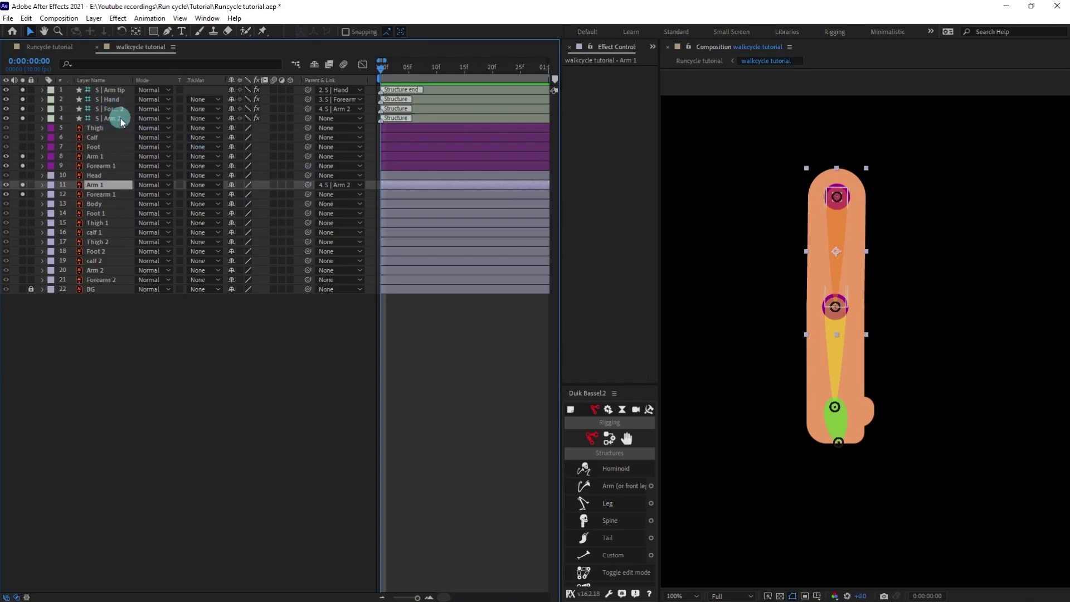
click(103, 194)
drag(307, 193, 120, 112)
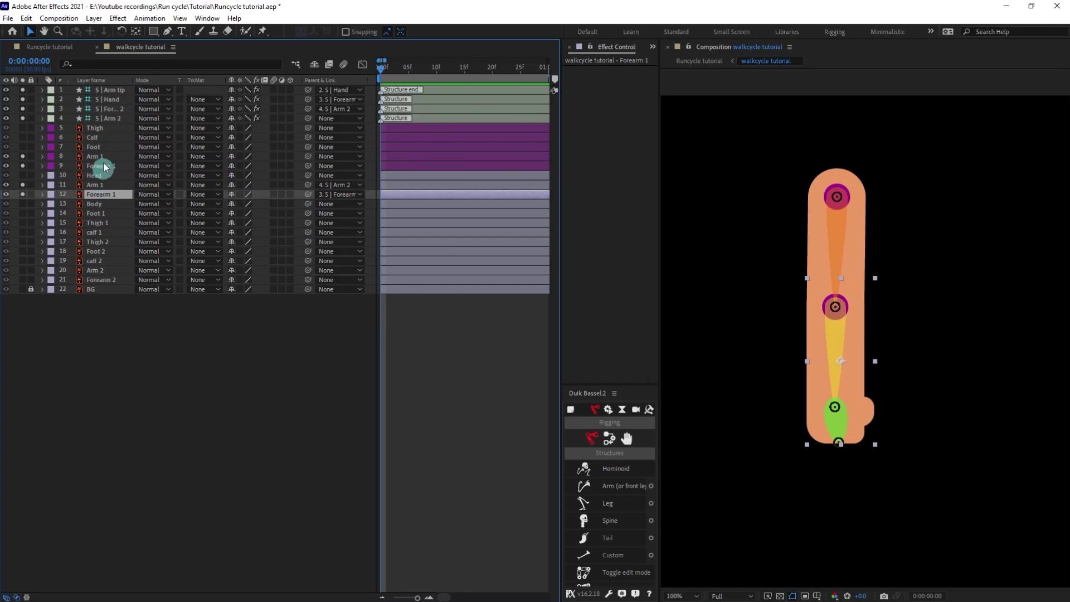
Rig the four arm structures with Auto-rig & IK, test the bend by moving the hand controller, and undo that move.
click(111, 119)
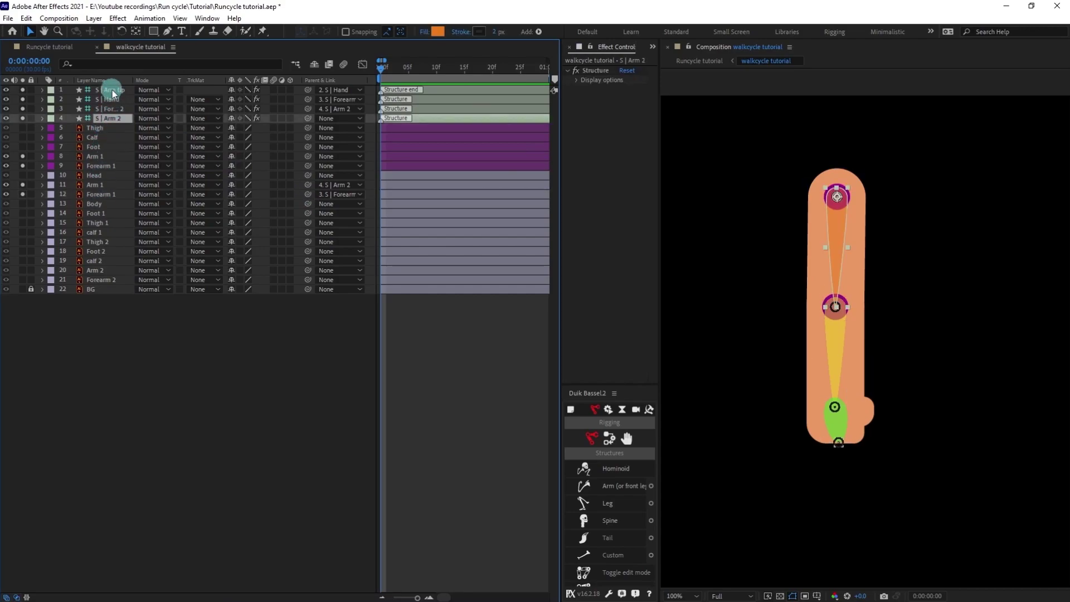
shift+click(111, 90)
click(572, 410)
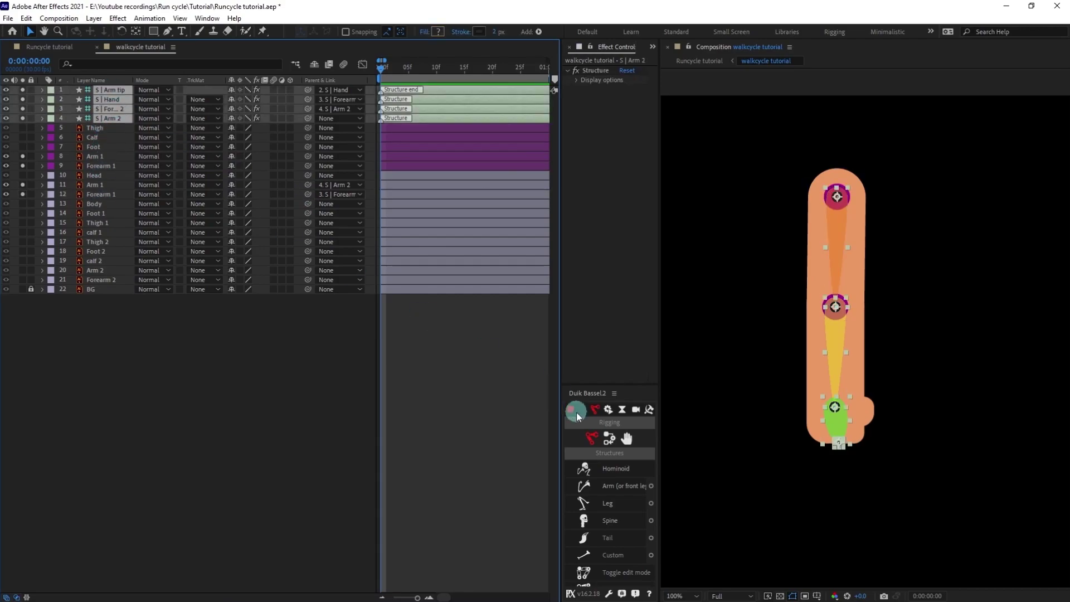
click(611, 439)
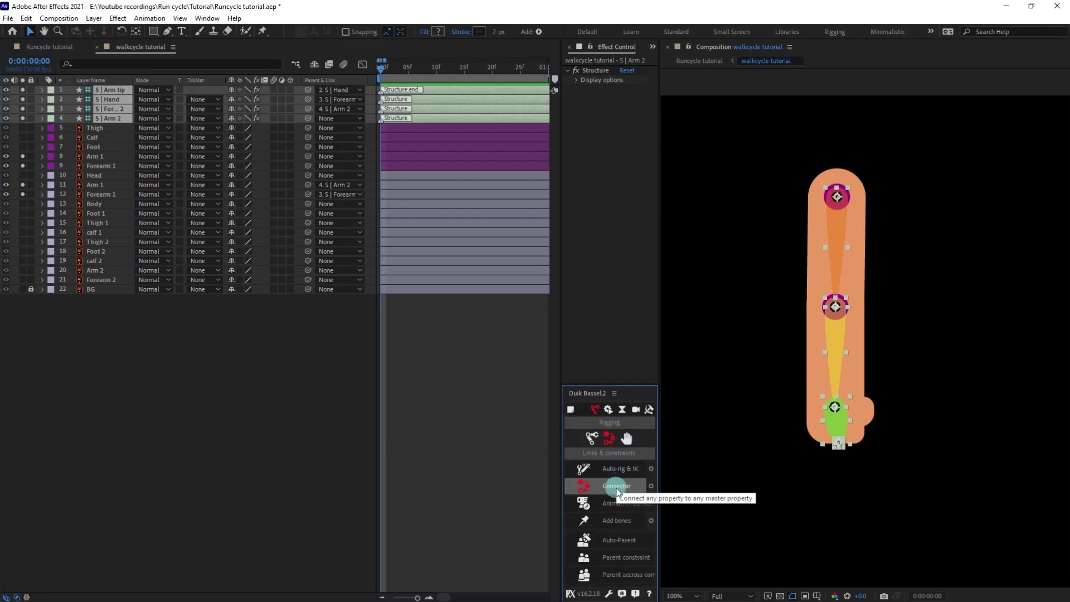
click(611, 469)
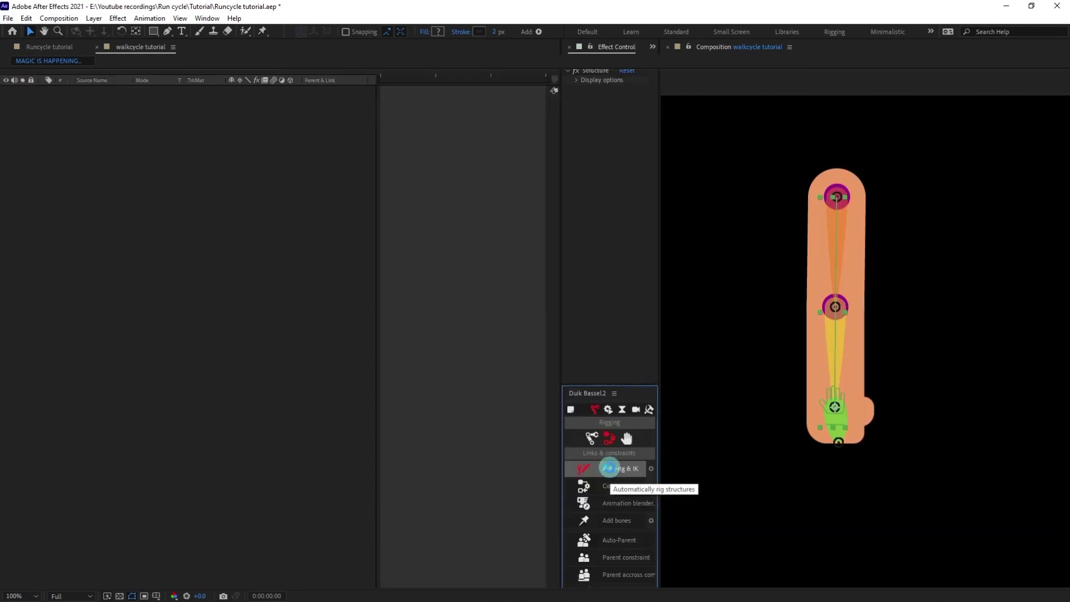
drag(842, 397, 959, 236)
key(ctrl+z)
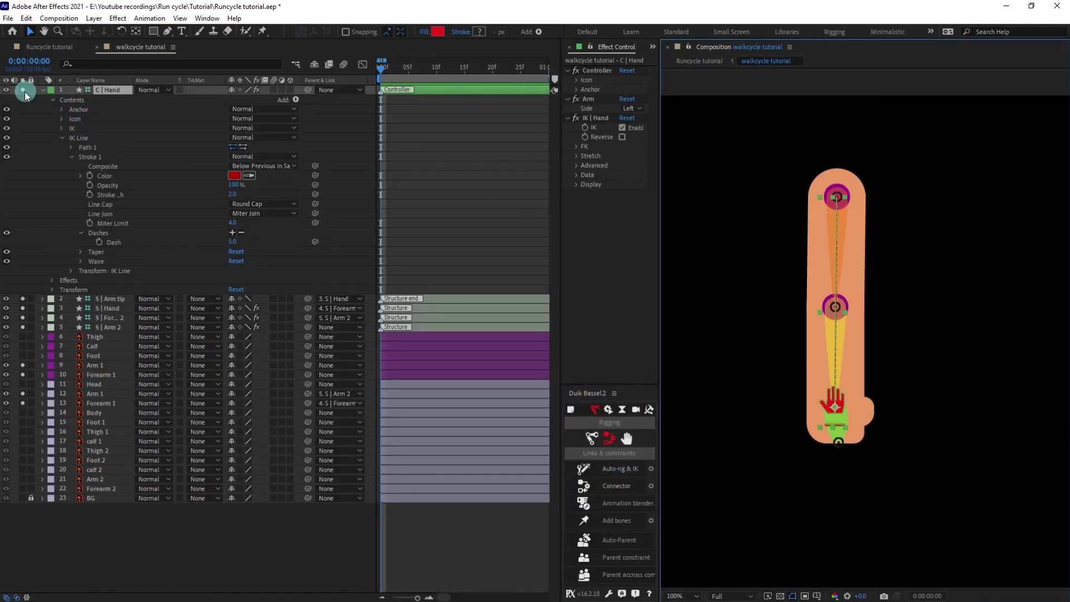
Collapse the C | Hand properties, place the four arm structures directly above the Arm 1 artwork, and unsolo all layers.
click(43, 89)
click(112, 89)
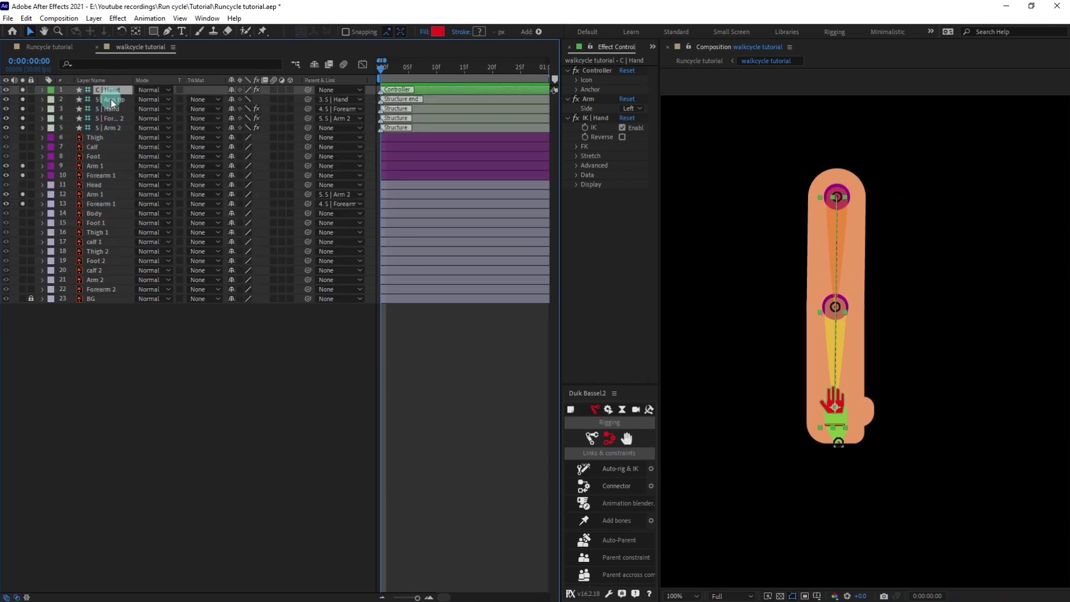
click(111, 99)
shift+click(111, 128)
drag(117, 133, 119, 186)
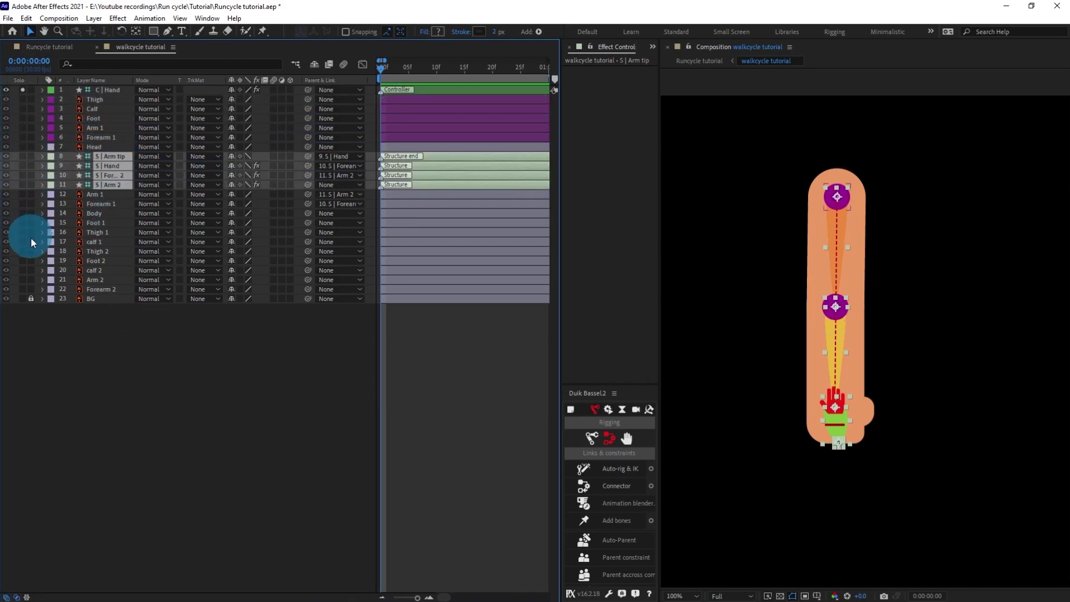
click(154, 381)
click(22, 90)
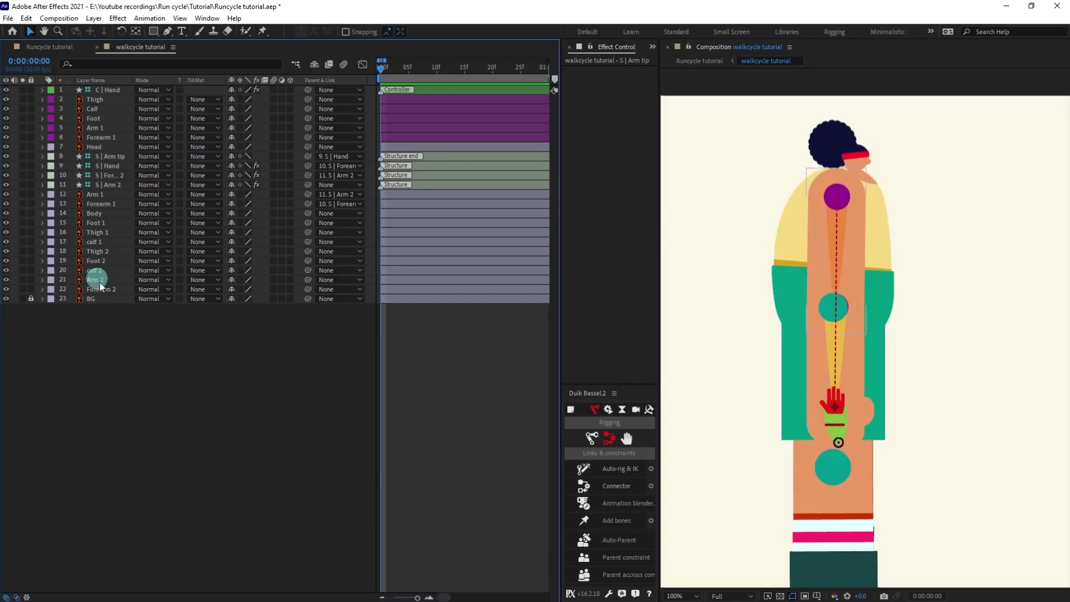
Solo the back arm artwork layers Arm 2 and Forearm 2 along with the purple Arm 1 and Forearm 1 joint markers.
click(95, 280)
shift+click(95, 289)
click(31, 299)
click(22, 280)
click(22, 289)
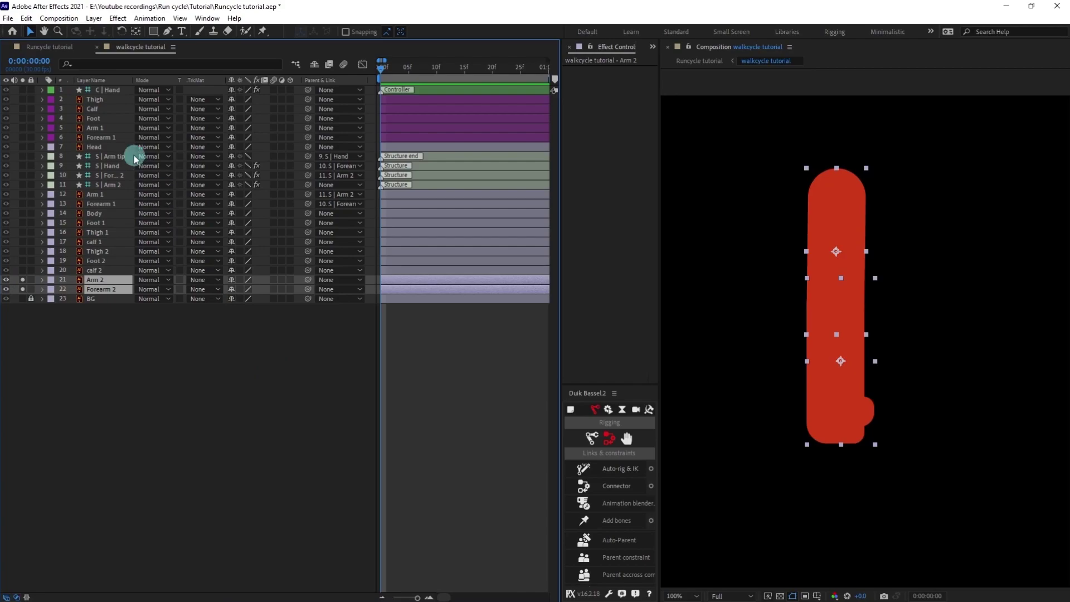
click(96, 134)
shift+click(96, 129)
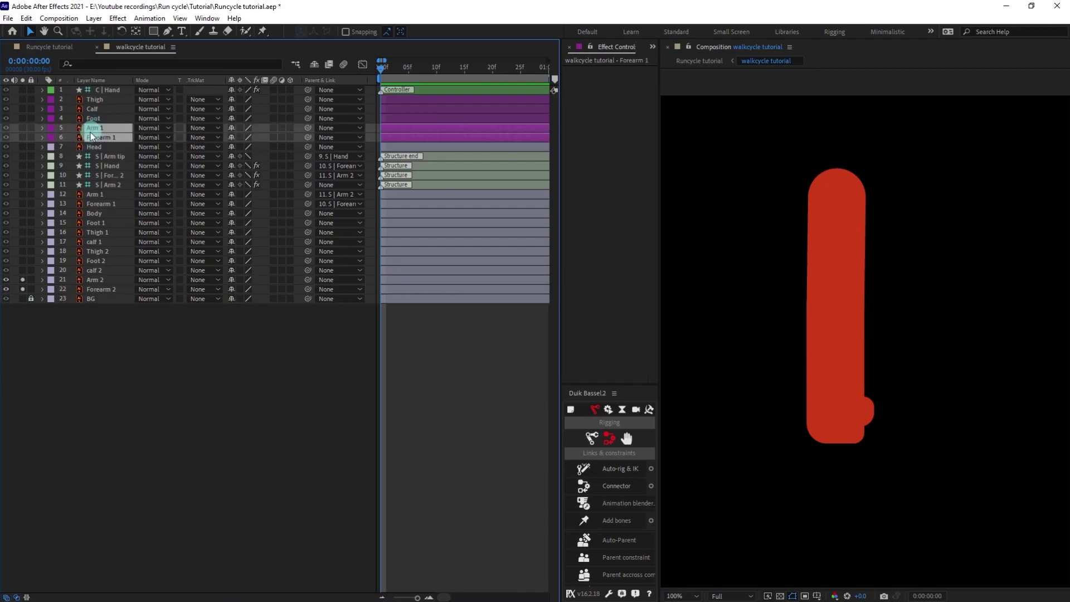
click(23, 127)
click(244, 387)
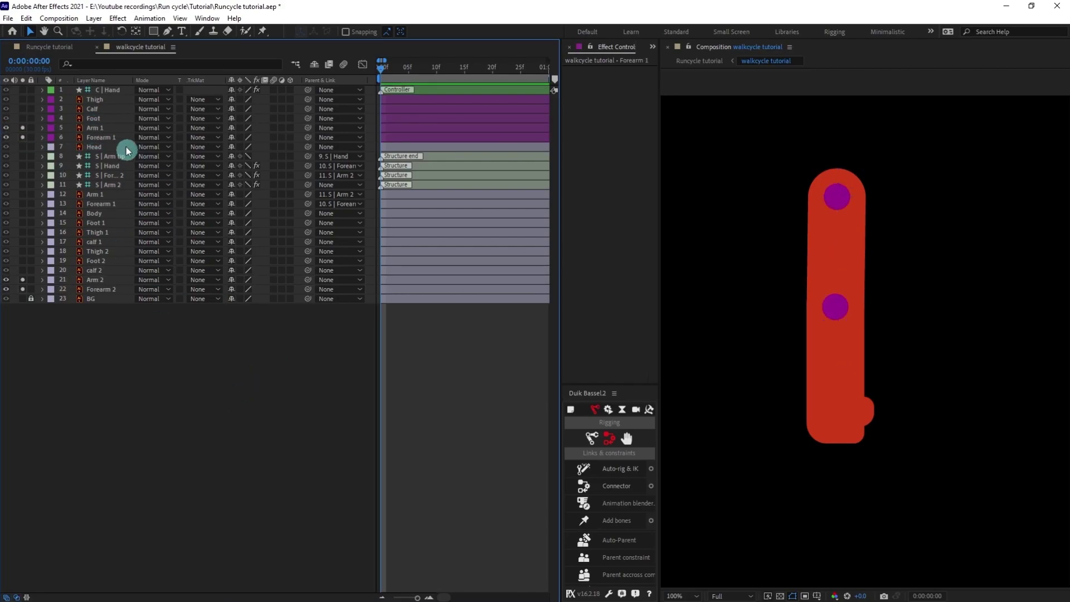
Create a second Duik arm structure for the back arm from the two purple joint markers.
click(95, 129)
shift+click(94, 137)
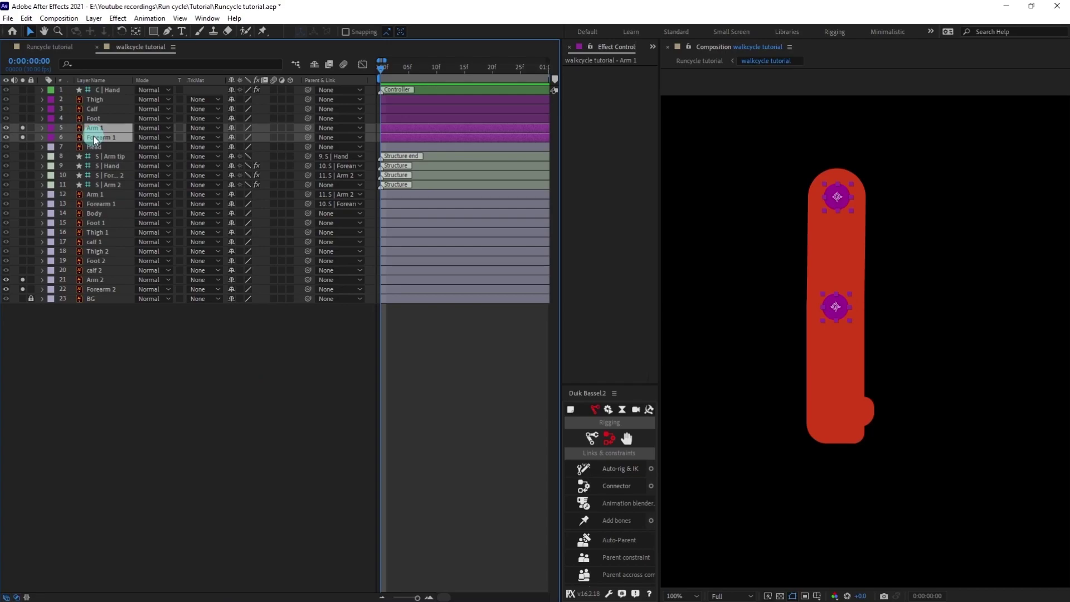
click(589, 438)
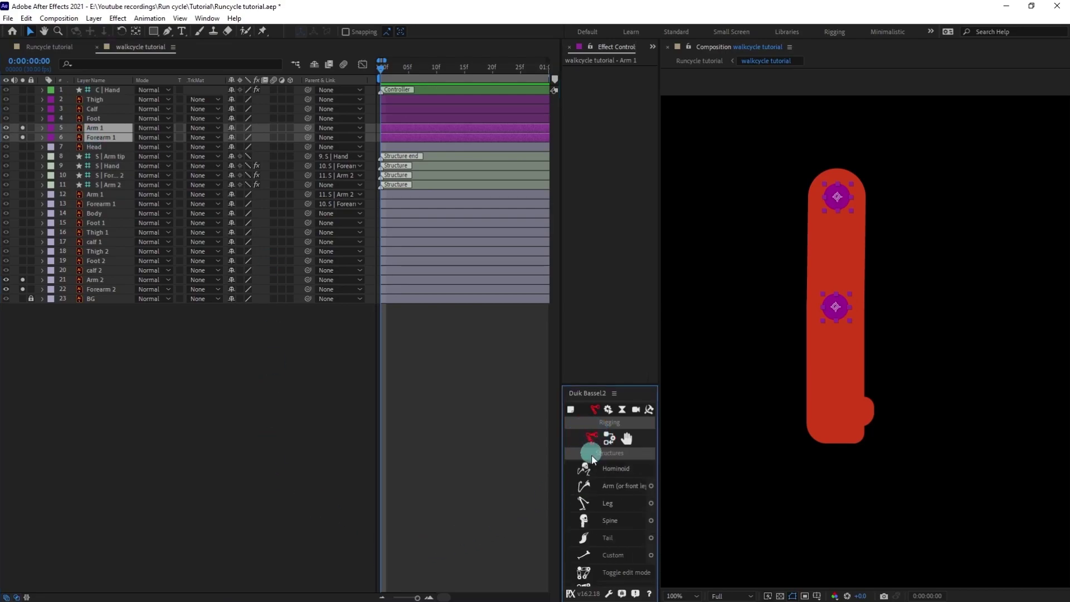
click(608, 490)
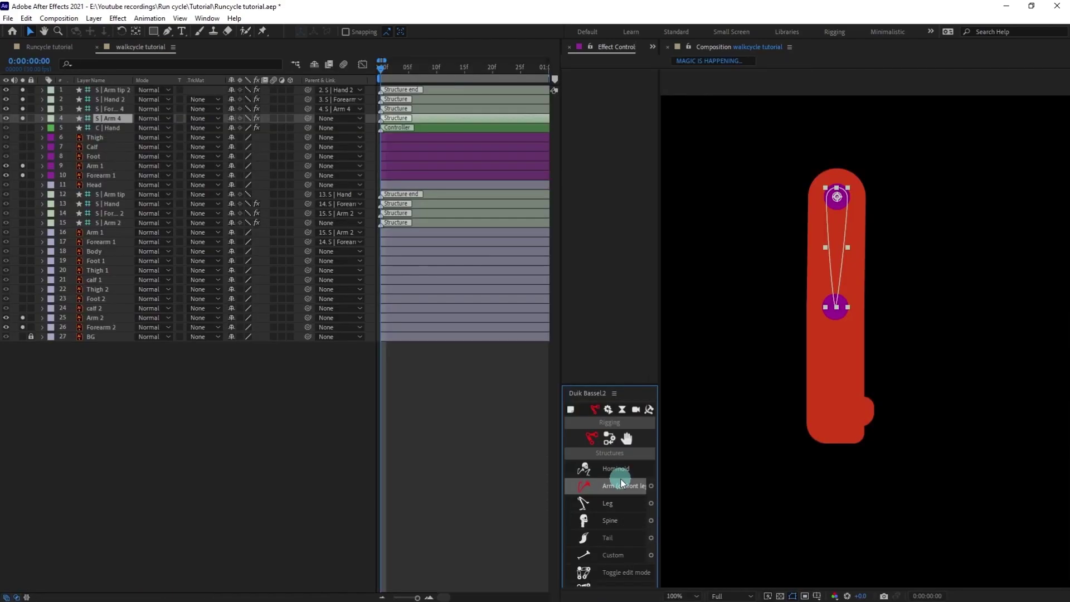
Move the S | Hand 2 joint to the back arm's wrist and S | Arm tip 2 to the end of the hand.
click(843, 174)
click(854, 282)
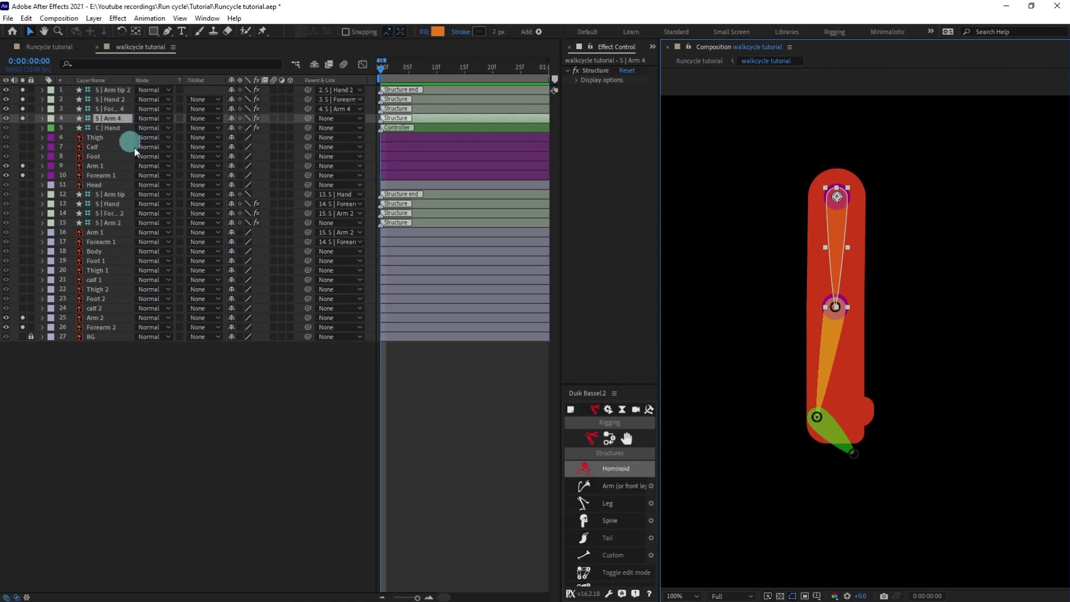
drag(813, 419, 831, 408)
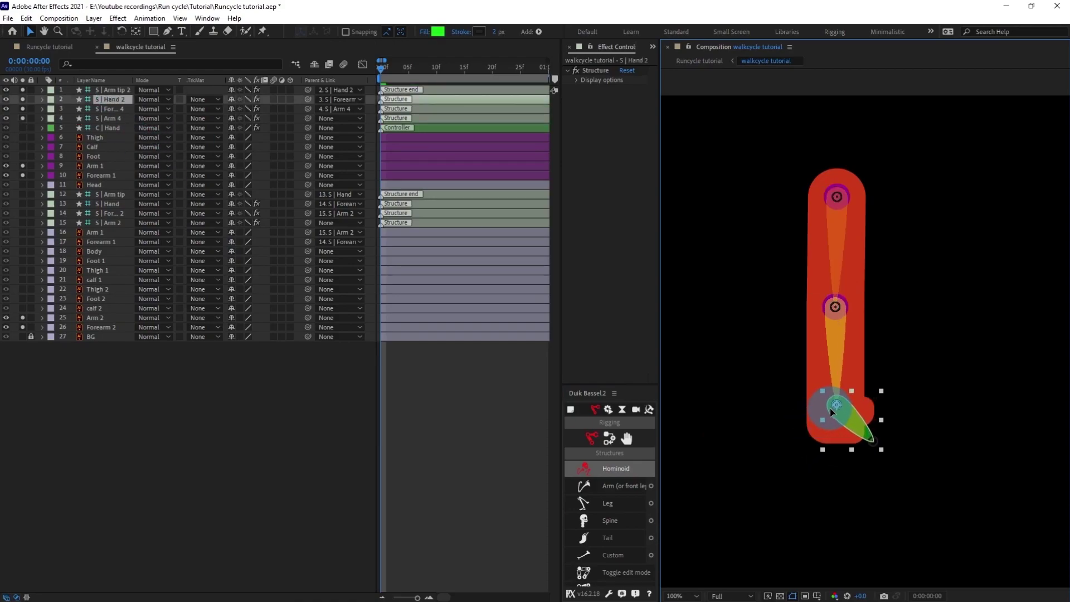
click(876, 442)
drag(876, 441, 844, 447)
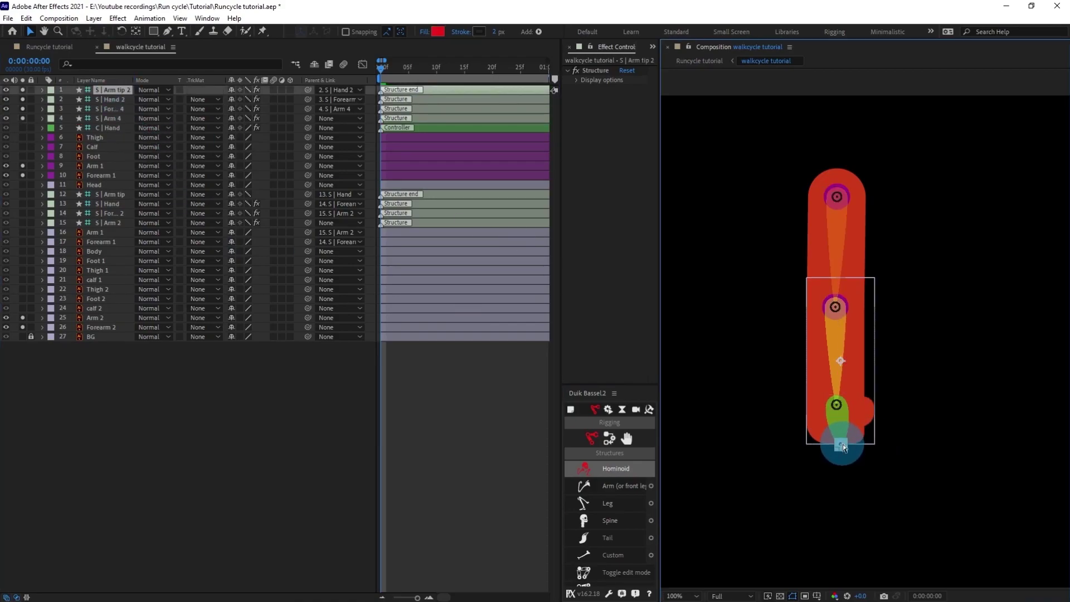
Place the four new structures directly above Arm 2, and parent Arm 2 to S | Arm 4 and Forearm 2 to its forearm structure.
shift+click(110, 118)
drag(107, 89, 117, 313)
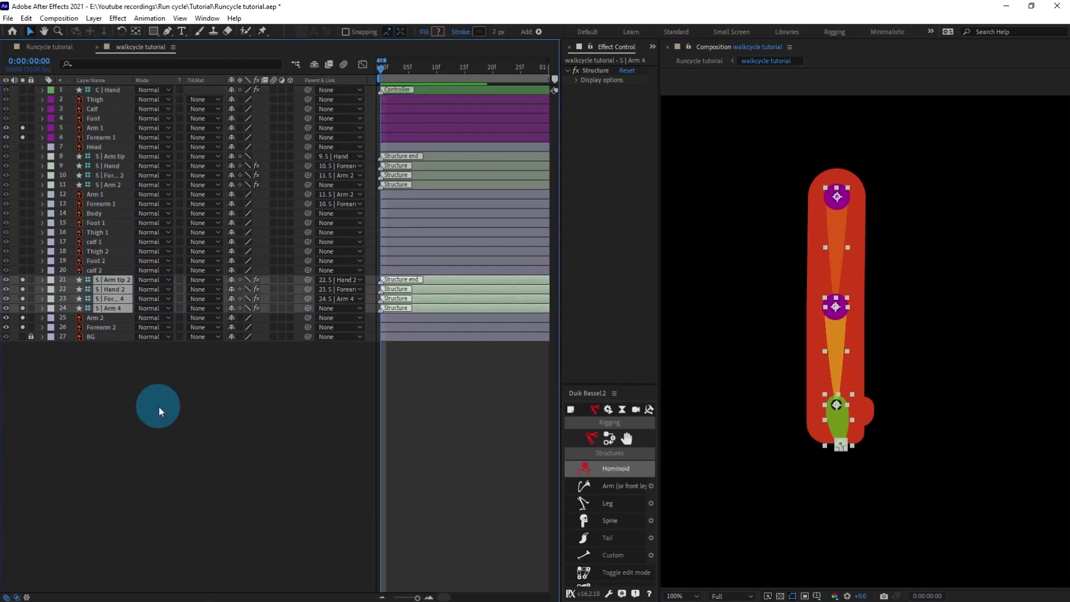
click(253, 318)
drag(307, 318, 110, 309)
click(177, 329)
drag(307, 328, 115, 298)
Apply Auto-rig & IK to the back arm's four structures, test its bend with the new hand controller, and undo the test move.
click(111, 308)
shift+click(112, 279)
click(609, 438)
click(615, 471)
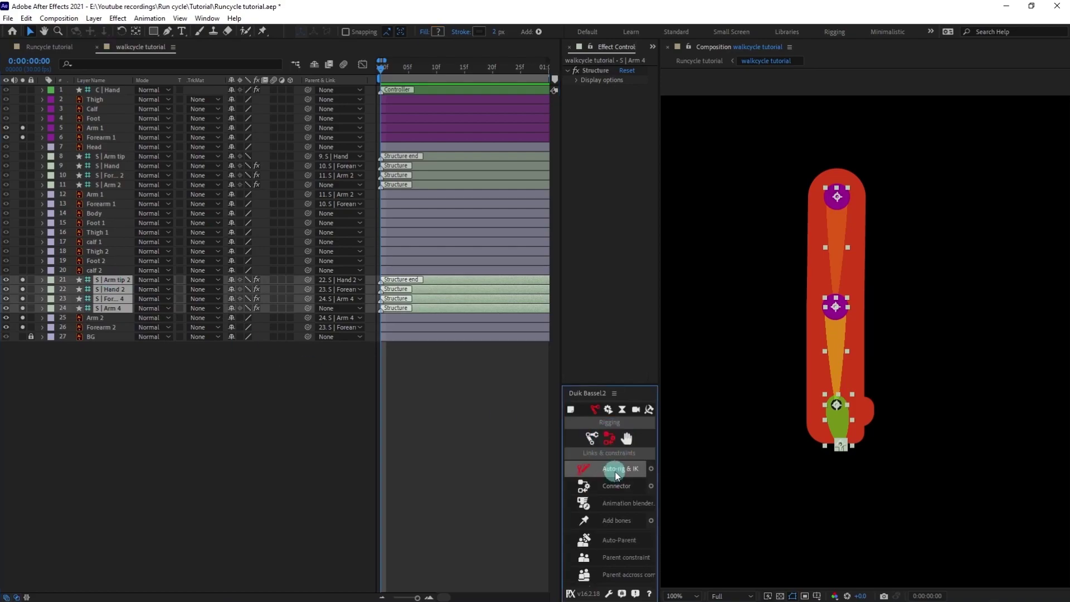
drag(840, 399, 944, 299)
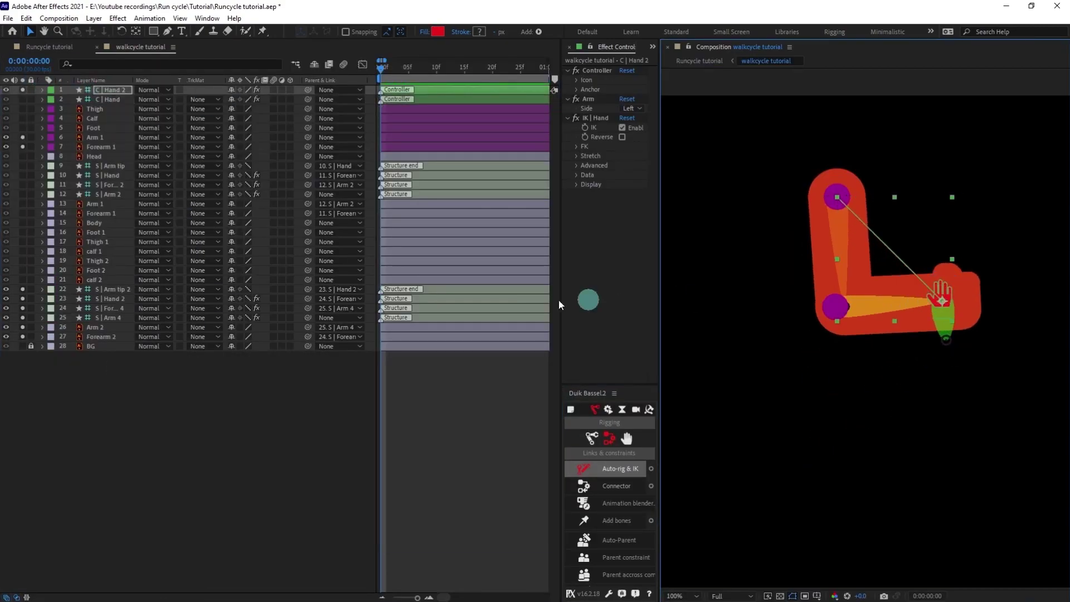
key(ctrl+z)
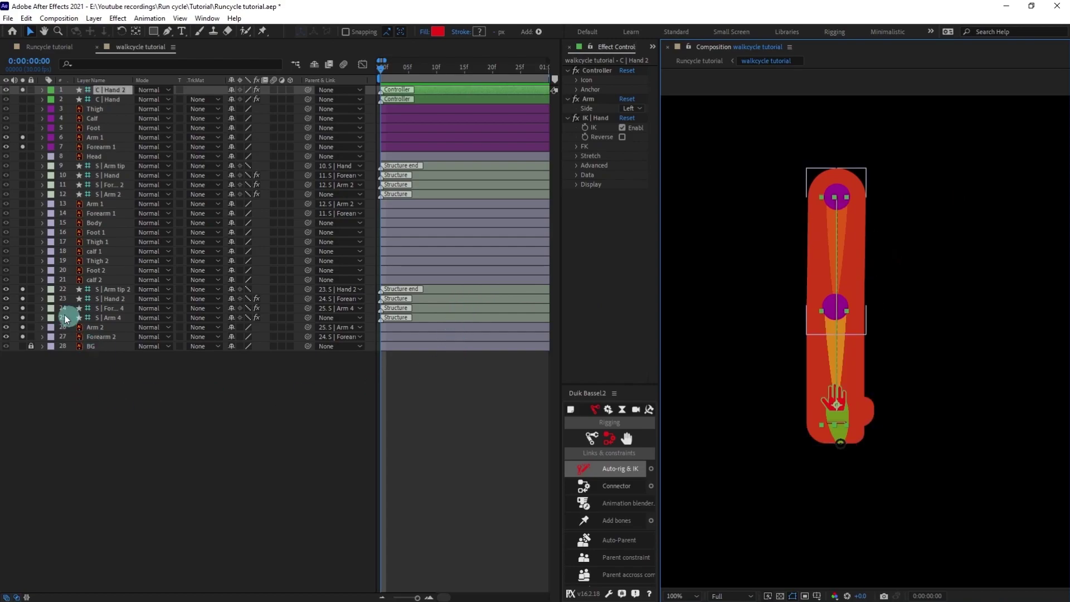
Turn off solo on the back arm layers and parent S | Arm 4 and S | Arm 2 to the Body layer.
drag(21, 289, 23, 337)
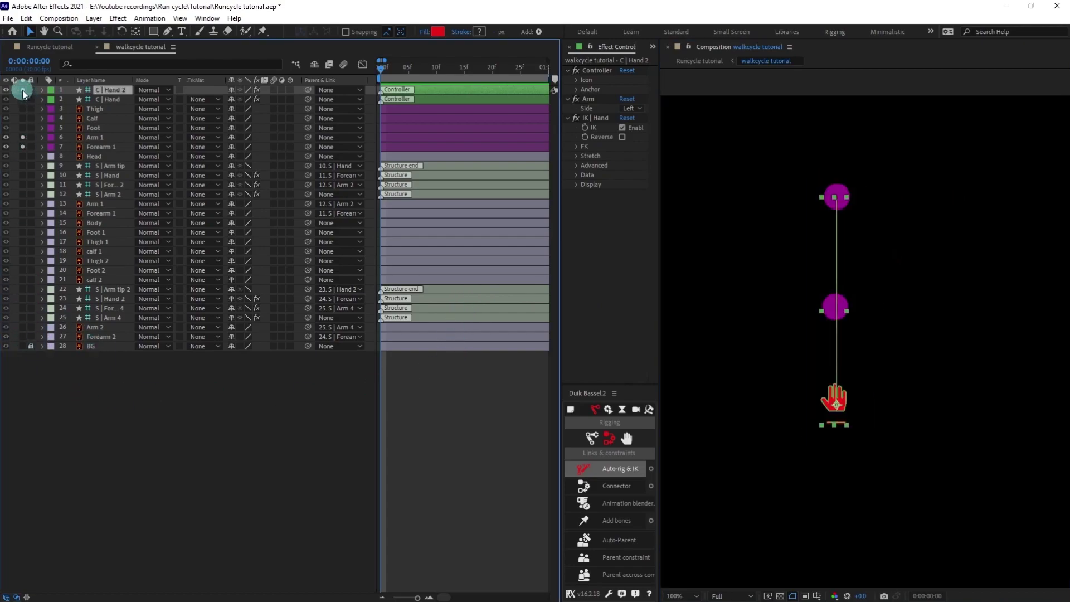
click(302, 454)
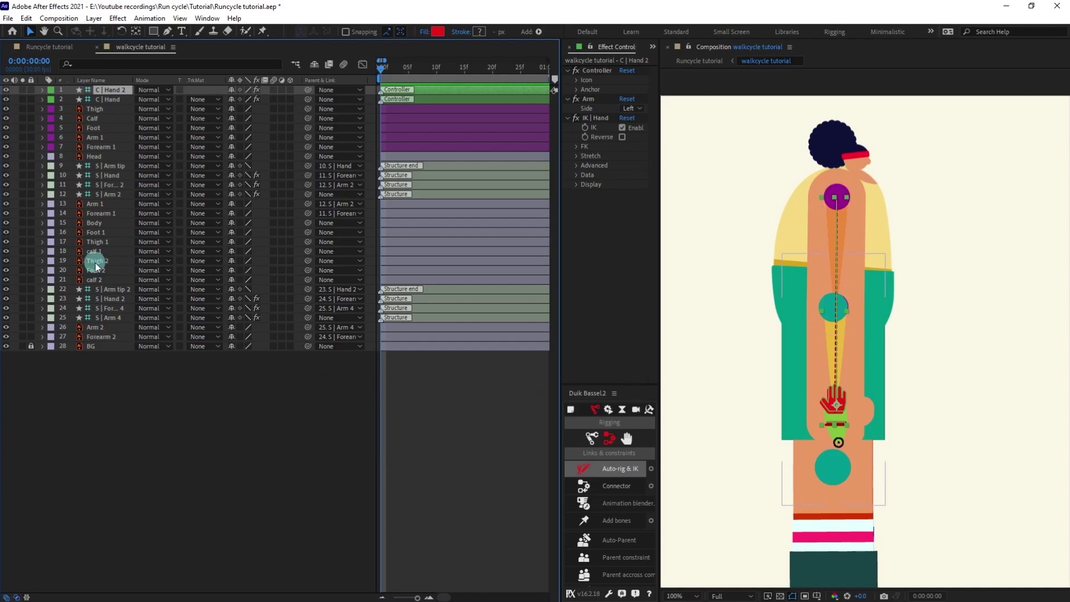
ctrl+click(108, 319)
ctrl+click(112, 194)
drag(308, 194, 96, 220)
Test that both arms follow the body by moving the Body layer, and undo the test move.
click(882, 233)
drag(882, 233, 851, 273)
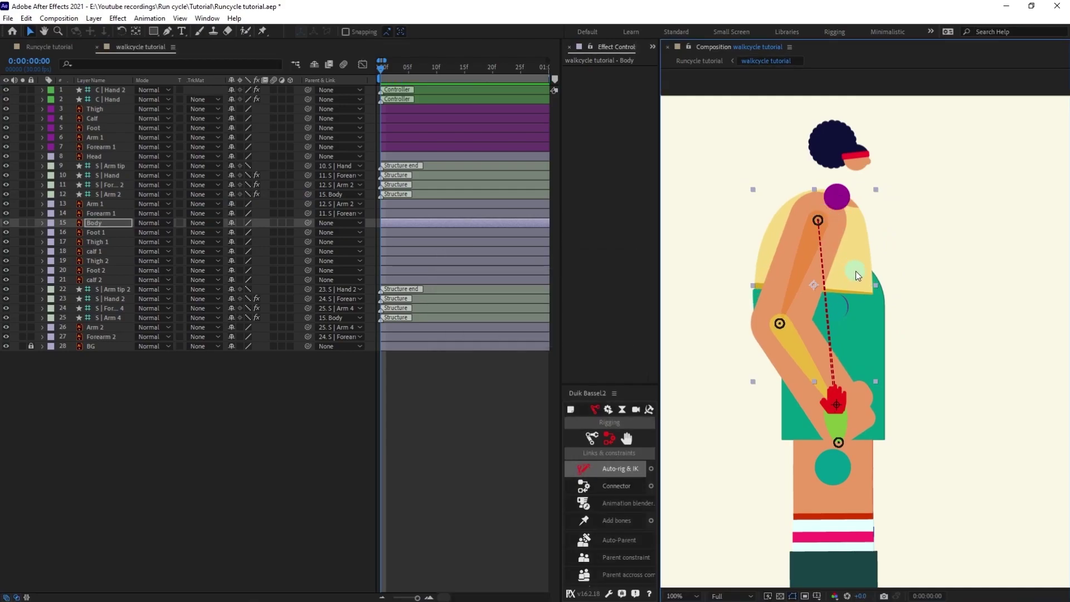
key(ctrl+z)
Hide the back arm's four structures, S | Arm 4 through S | Arm tip 2, and mark them as shy.
click(108, 309)
click(112, 318)
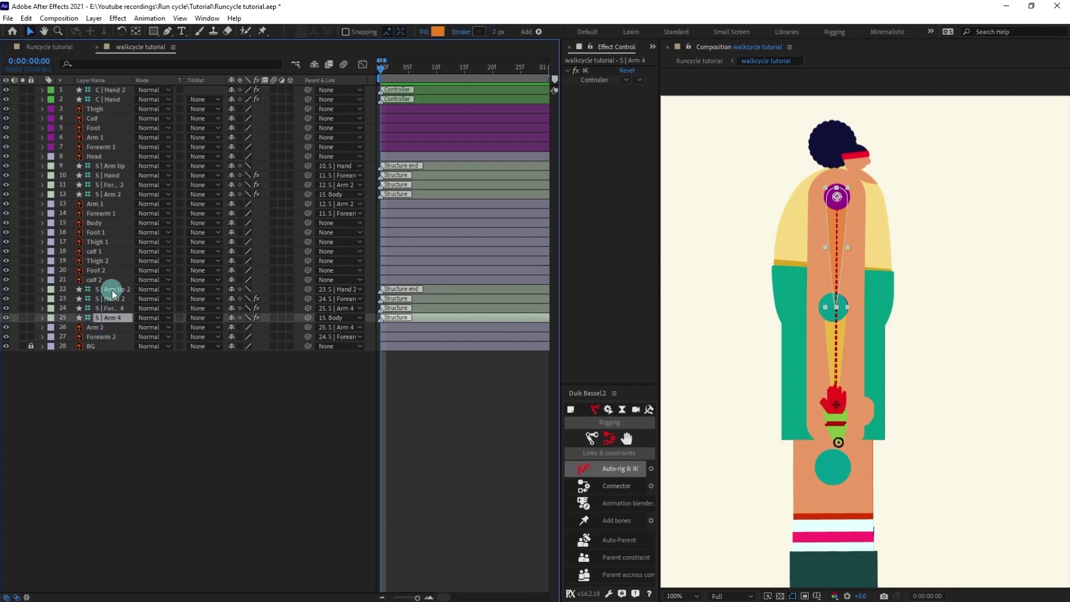
shift+click(110, 289)
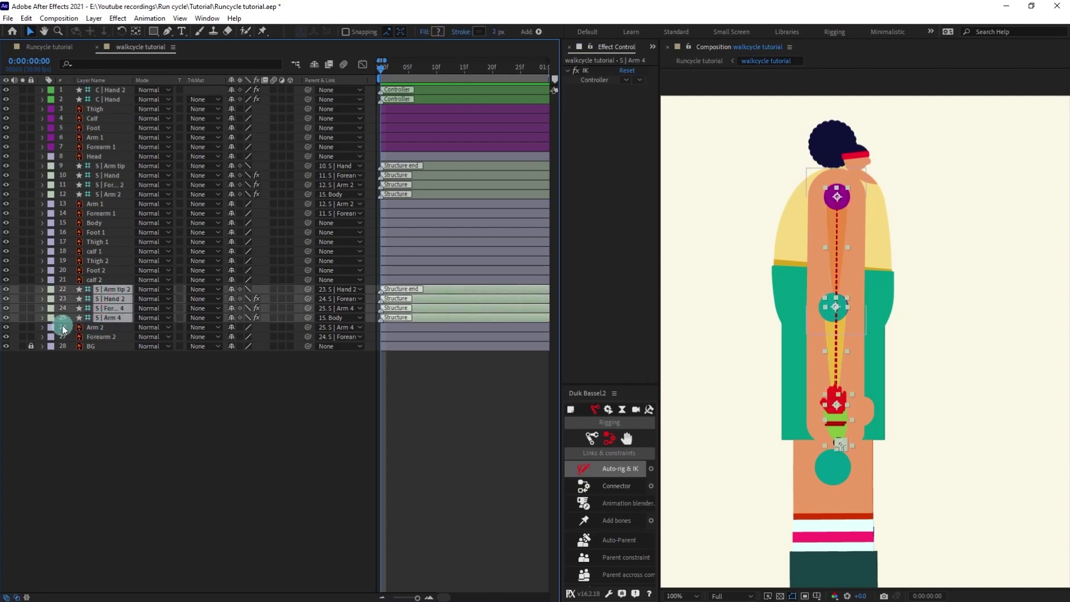
click(7, 317)
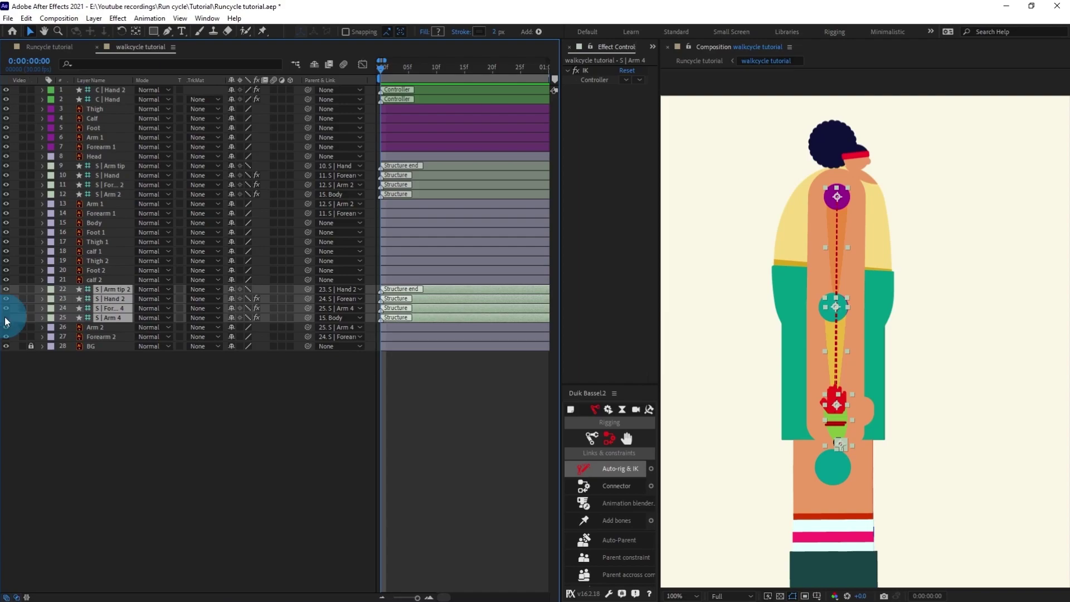
click(231, 318)
Hide the front arm's four structures, mark them as shy, and remove all shy layers from the timeline list.
click(105, 195)
shift+click(106, 169)
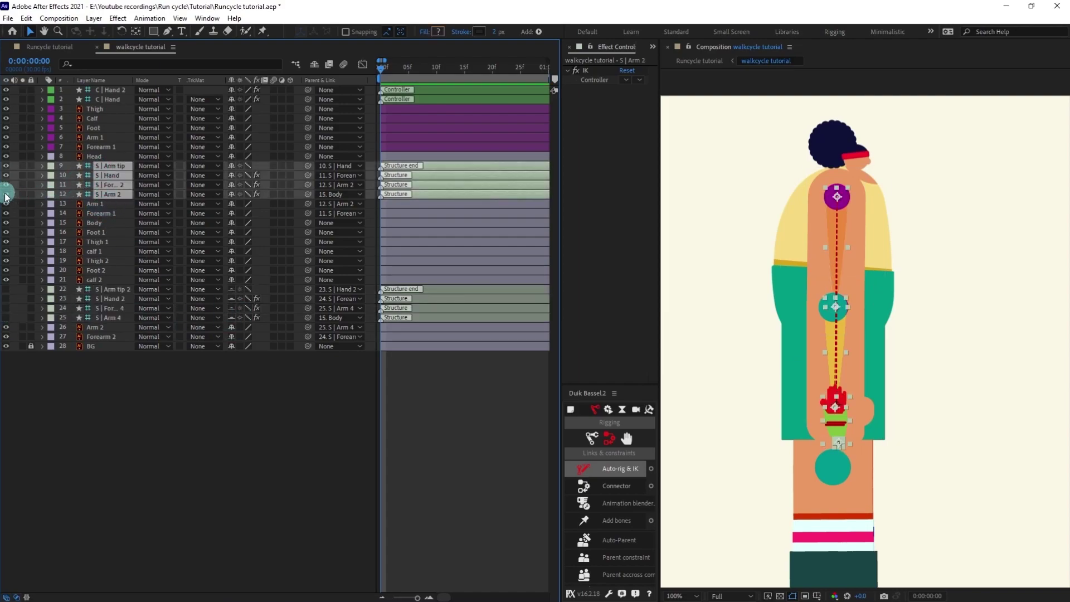
click(6, 195)
click(232, 194)
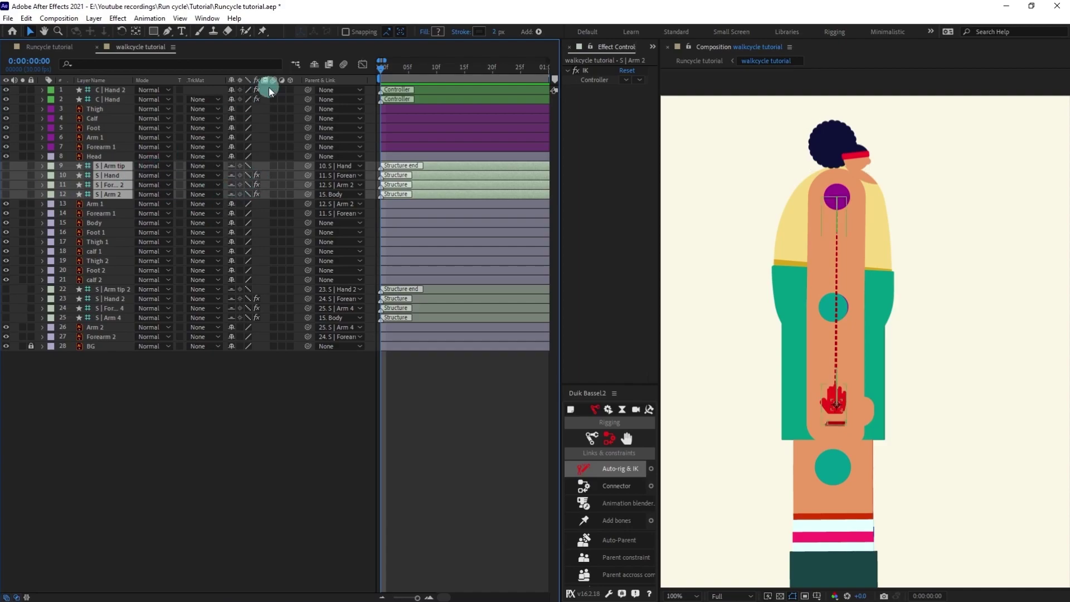
click(314, 65)
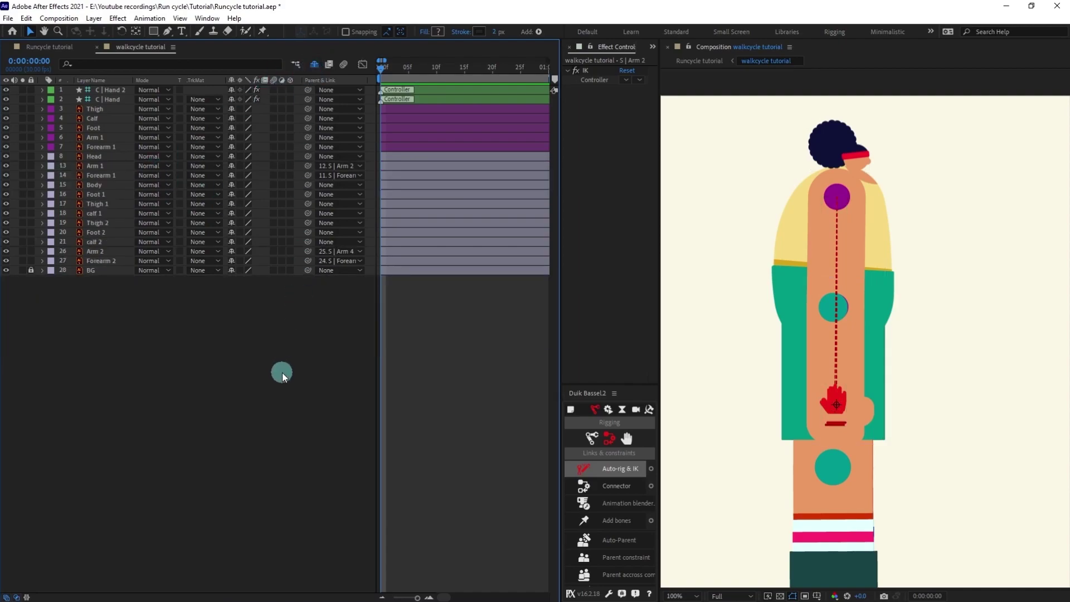
Delete the purple-labelled Arm 1 and Forearm 1 joint marker layers.
click(101, 147)
ctrl+click(98, 137)
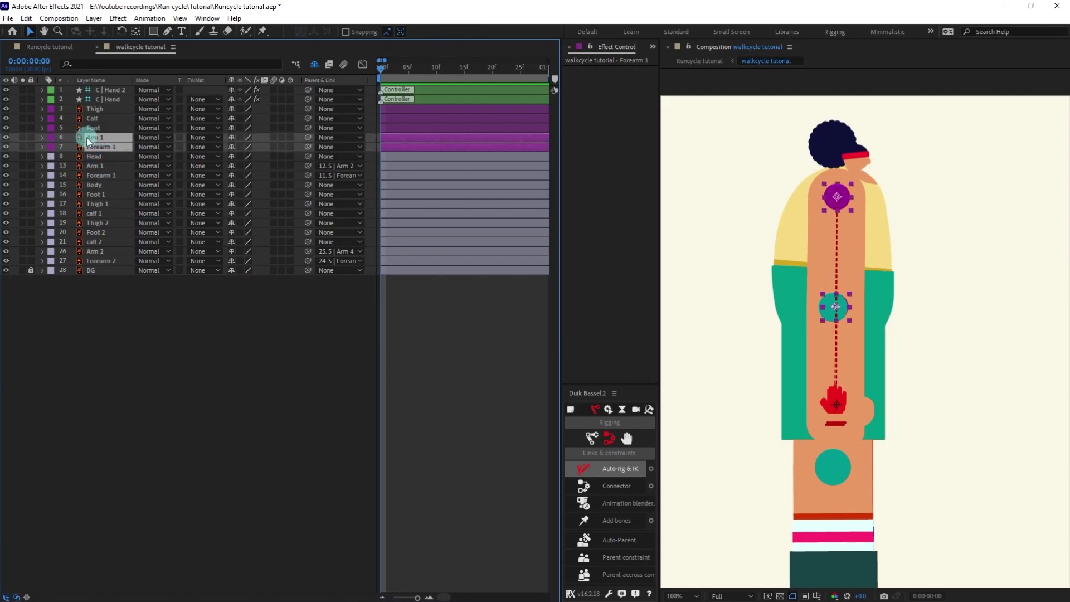
key(Delete)
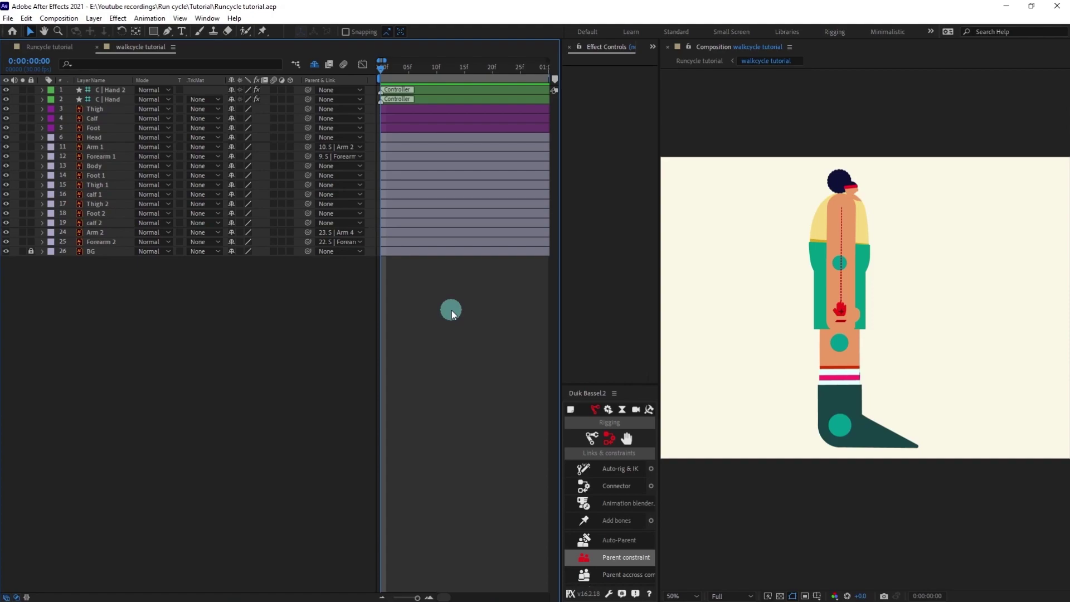
Solo the front leg layers Foot 1, Thigh 1 and calf 1 together with the Thigh, Calf and Foot joint markers.
click(95, 186)
shift+click(94, 193)
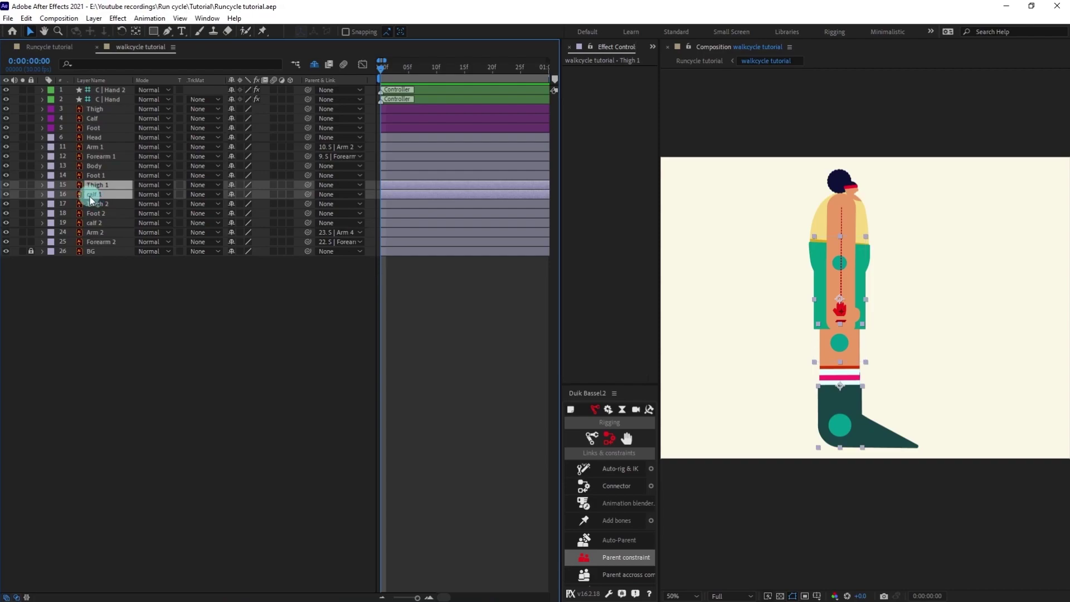
ctrl+click(91, 176)
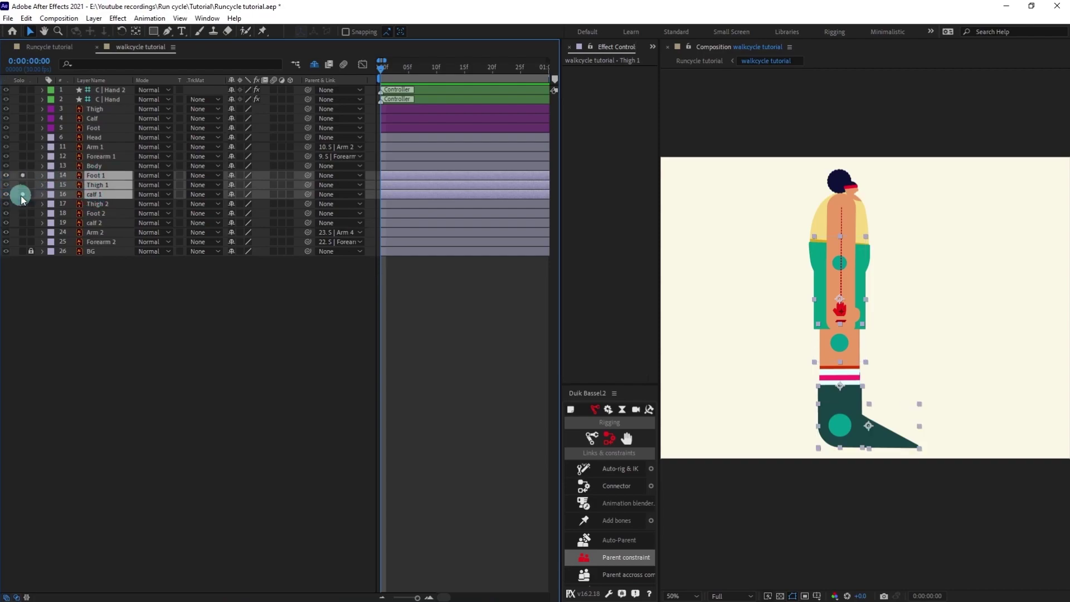
drag(22, 195, 22, 175)
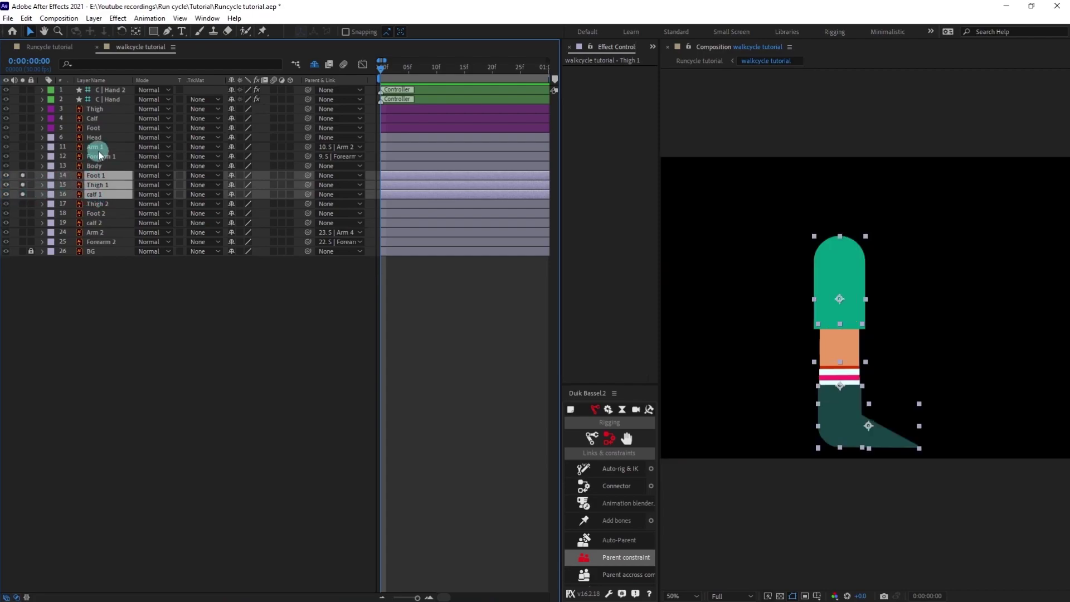
click(93, 110)
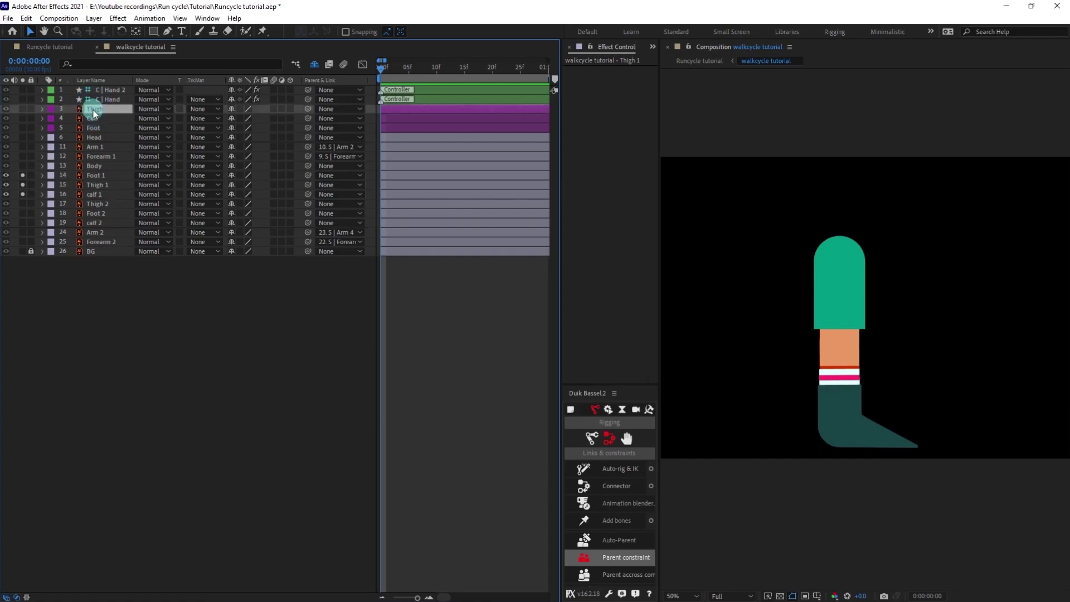
ctrl+click(91, 118)
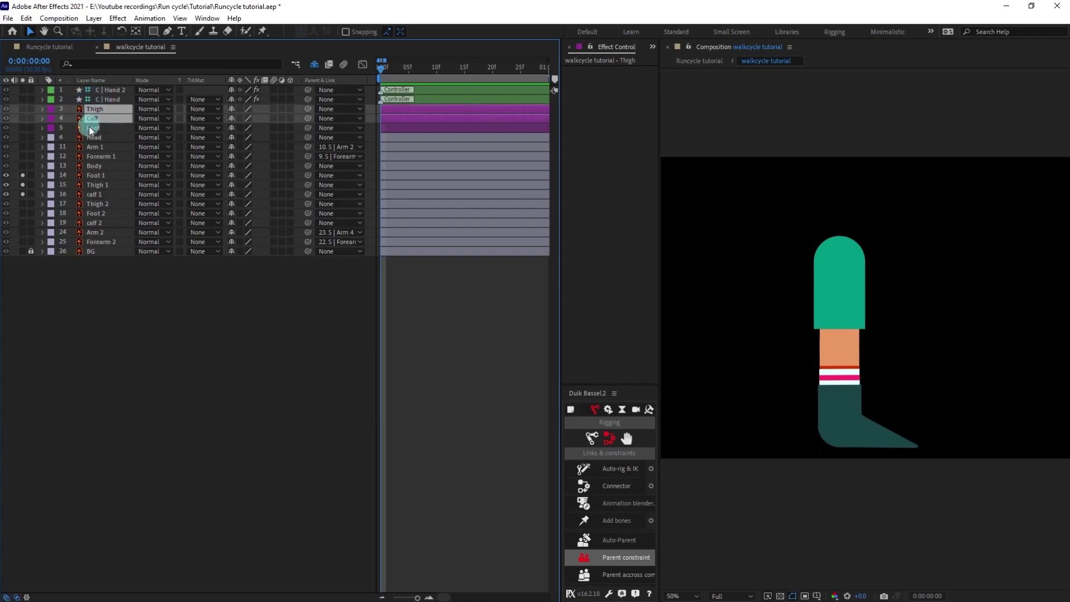
ctrl+click(49, 130)
click(22, 128)
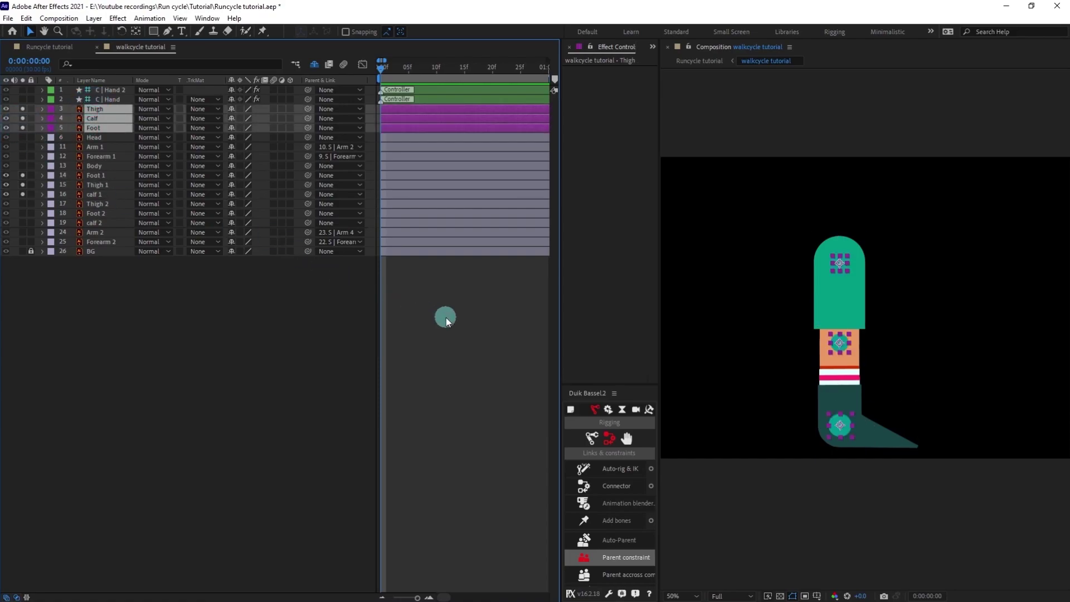
Create a Duik leg structure from the Thigh, Calf and Foot joint markers.
click(591, 440)
click(611, 504)
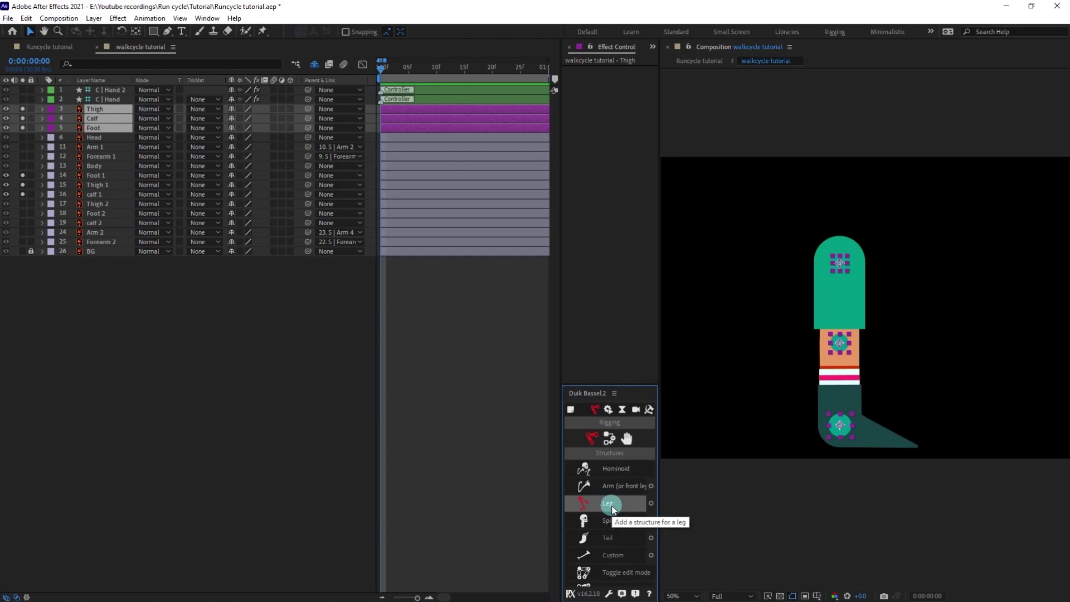
click(611, 504)
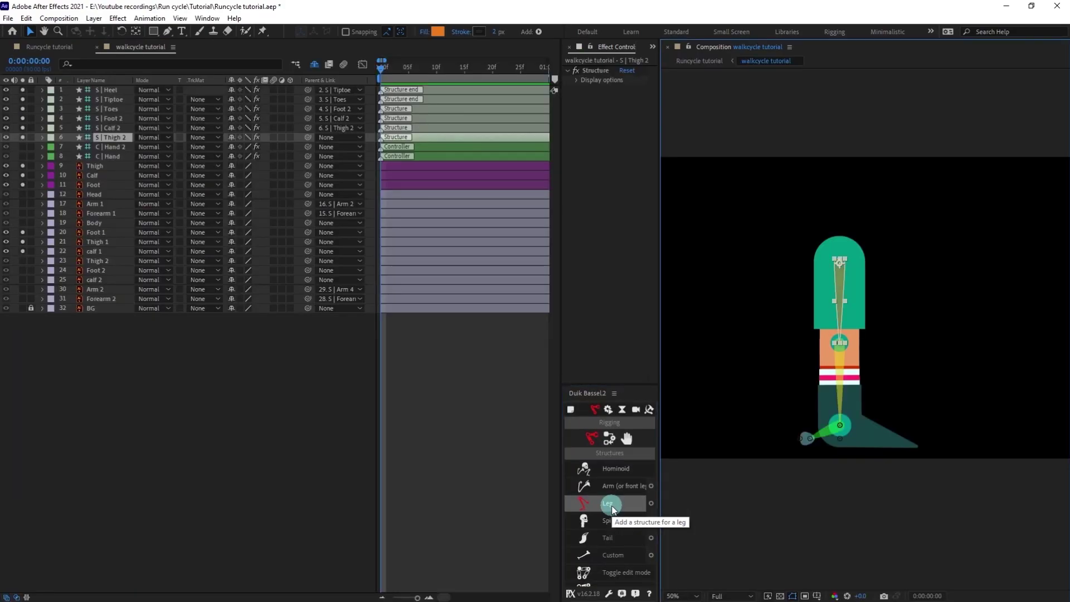
Move the S | Toes joint from behind the heel to the front part of the boot.
click(896, 424)
scroll(908, 435, up, 3)
scroll(873, 303, down, 1)
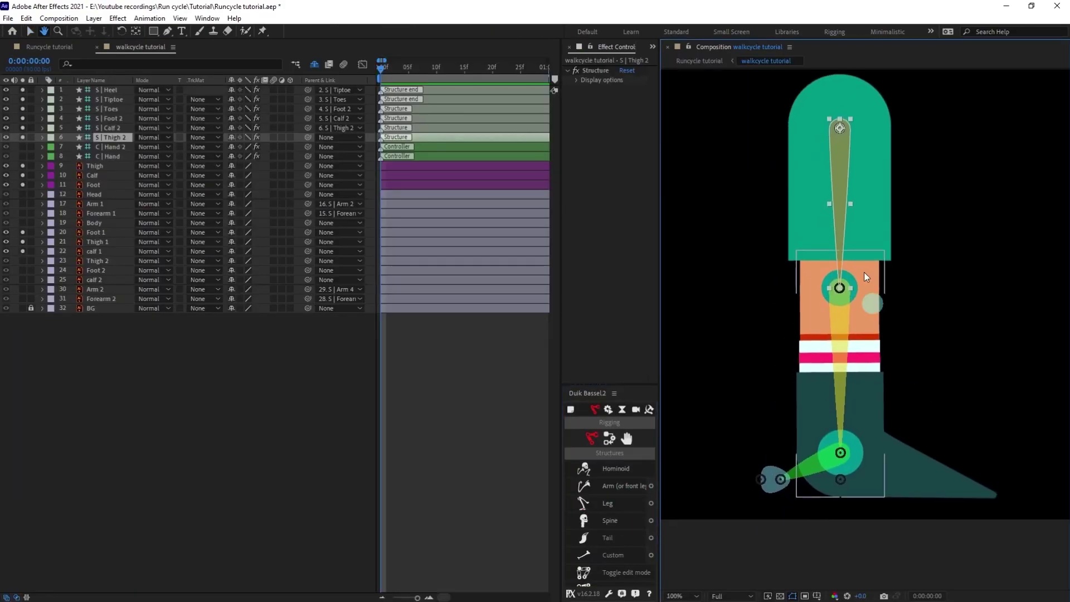
click(112, 127)
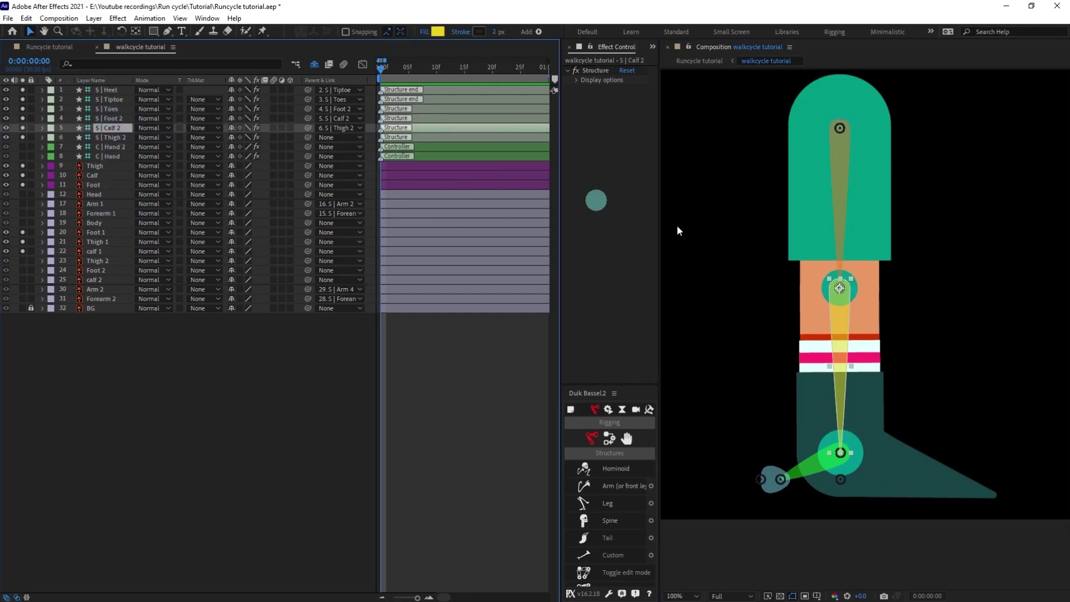
click(121, 118)
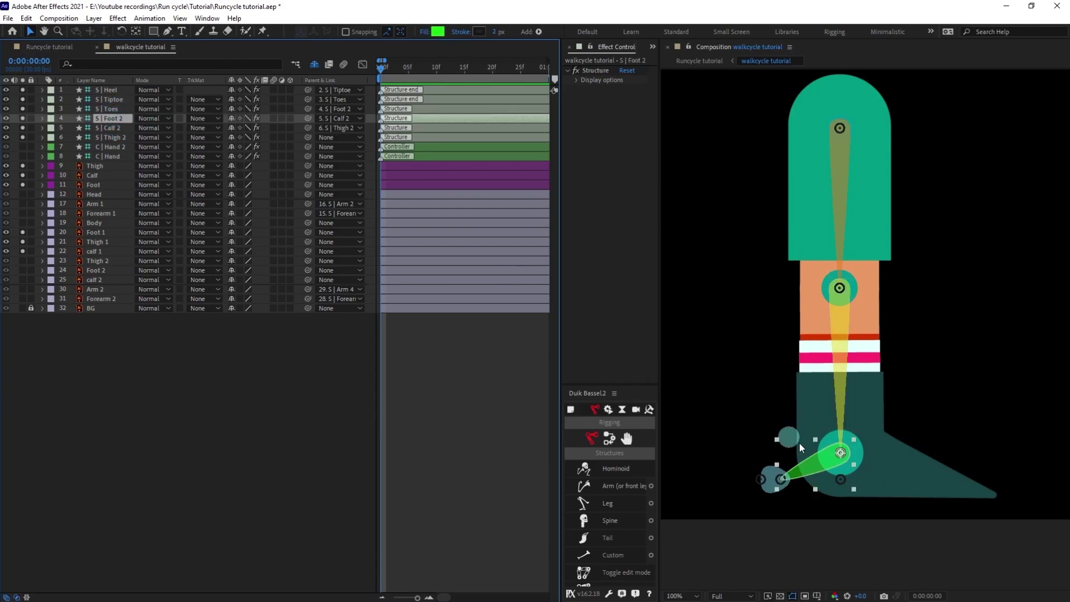
click(107, 109)
drag(786, 479, 928, 482)
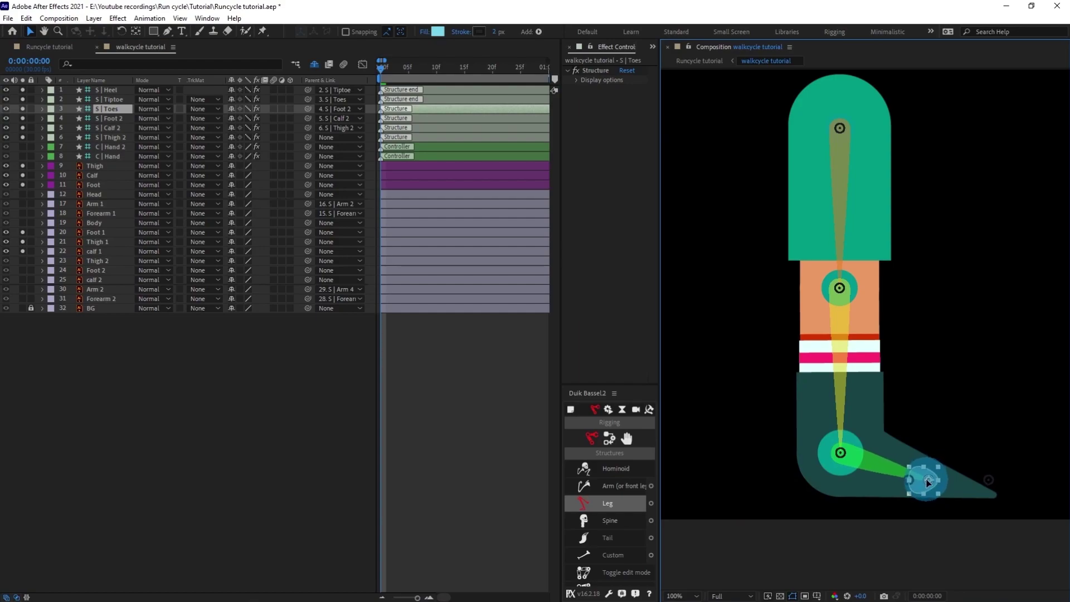
Move the S | Tiptoe joint to the boot's pointed tip and the S | Heel joint to the sole beneath the ankle.
click(107, 99)
drag(908, 480, 907, 409)
drag(980, 417, 738, 420)
drag(804, 391, 930, 480)
Place the six leg structures, S | Heel through S | Thigh 2, directly above Foot 1 in the layer stack.
click(106, 137)
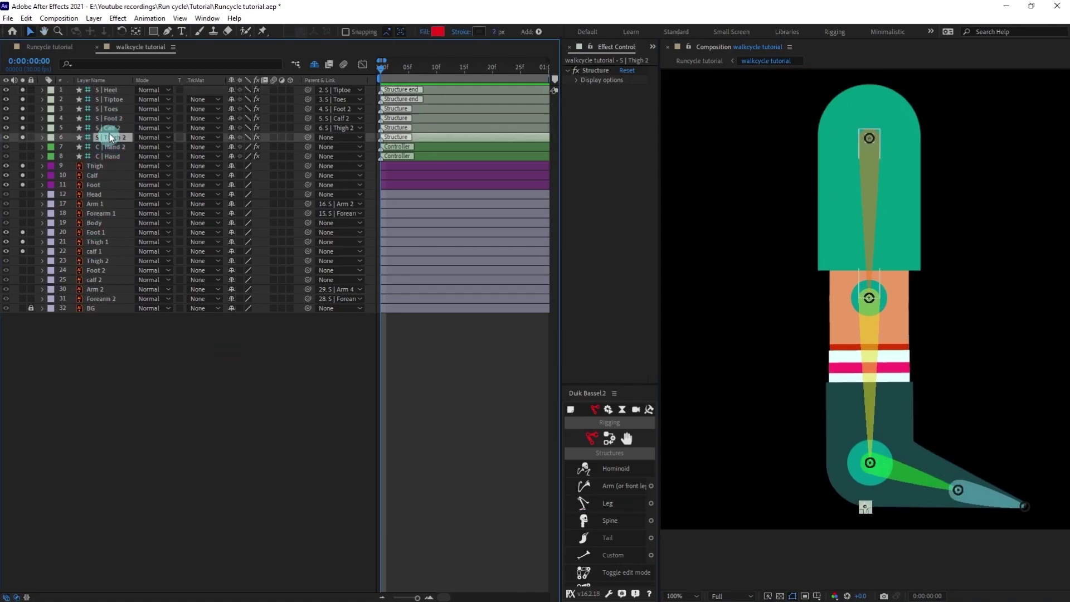
shift+click(108, 88)
drag(108, 128, 109, 230)
click(202, 419)
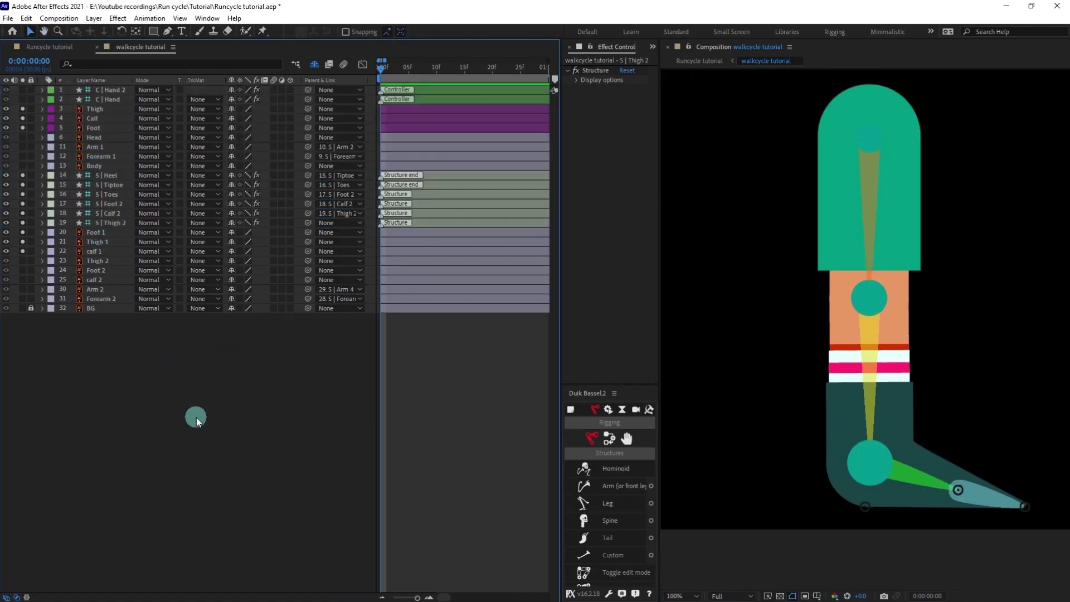
Parent Thigh 1 to S | Thigh 2, calf 1 to S | Calf 2, and Foot 1 to S | Foot 2.
click(106, 241)
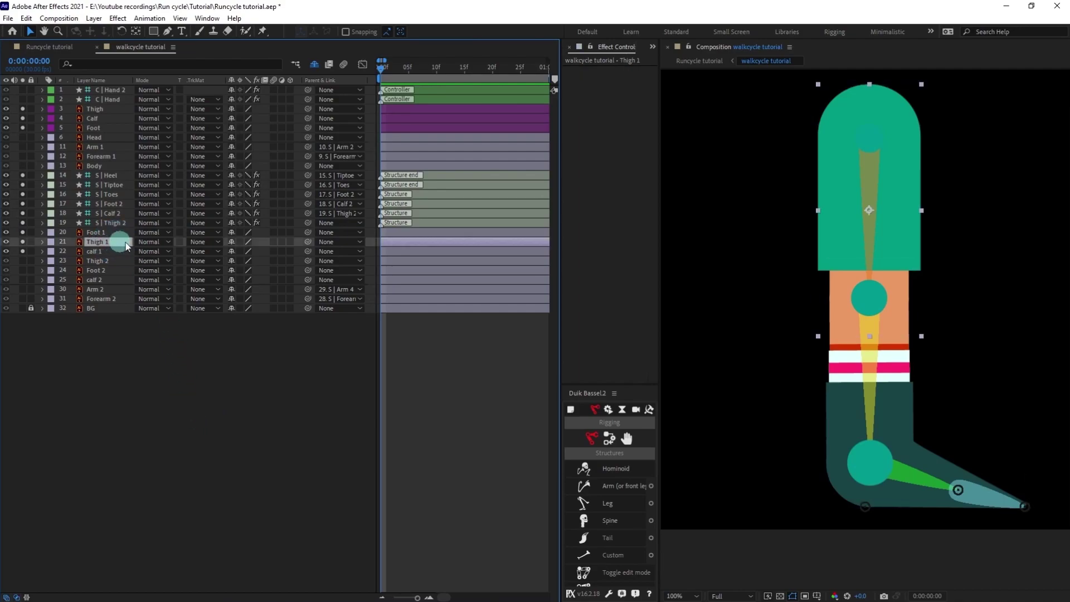
drag(305, 242, 105, 223)
click(102, 251)
drag(303, 255, 107, 213)
click(96, 252)
click(103, 232)
drag(306, 232, 114, 204)
Apply Auto-rig & IK to the six leg structures and test the knee bend by raising the new foot controller.
click(112, 223)
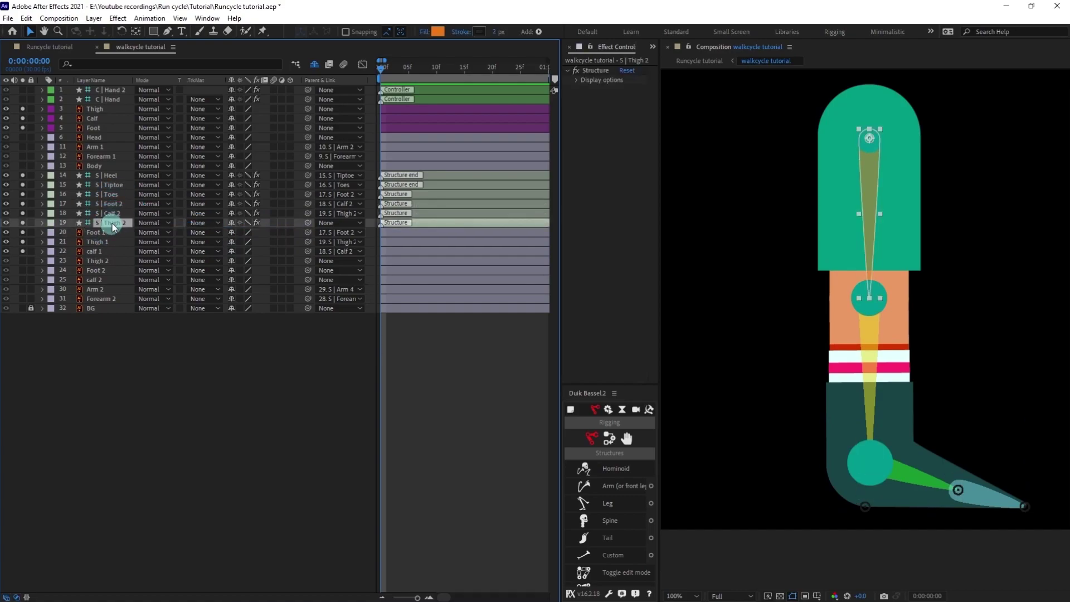
shift+click(112, 177)
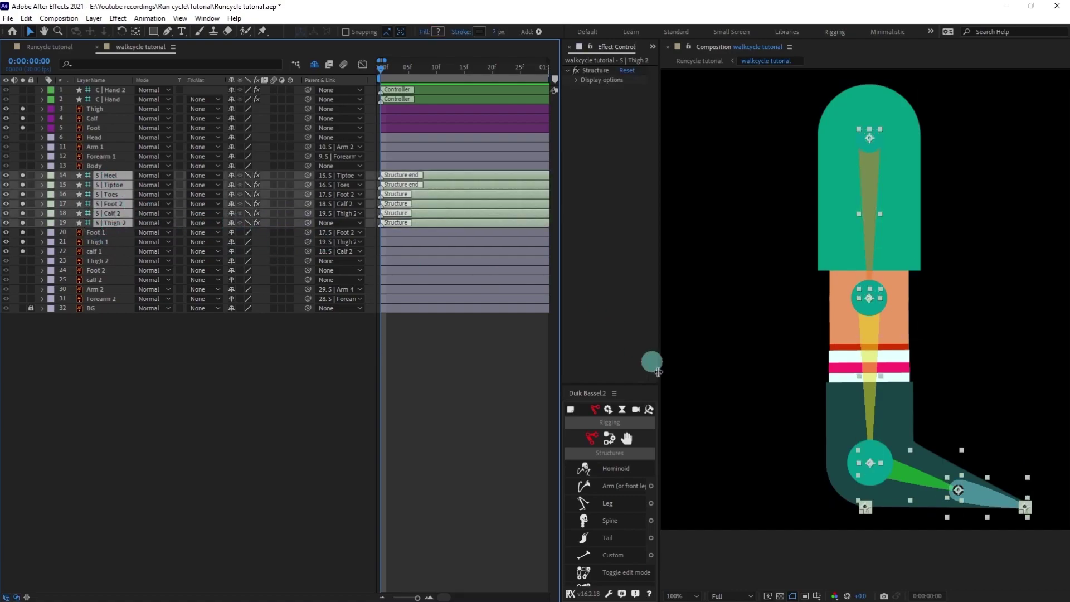
click(610, 438)
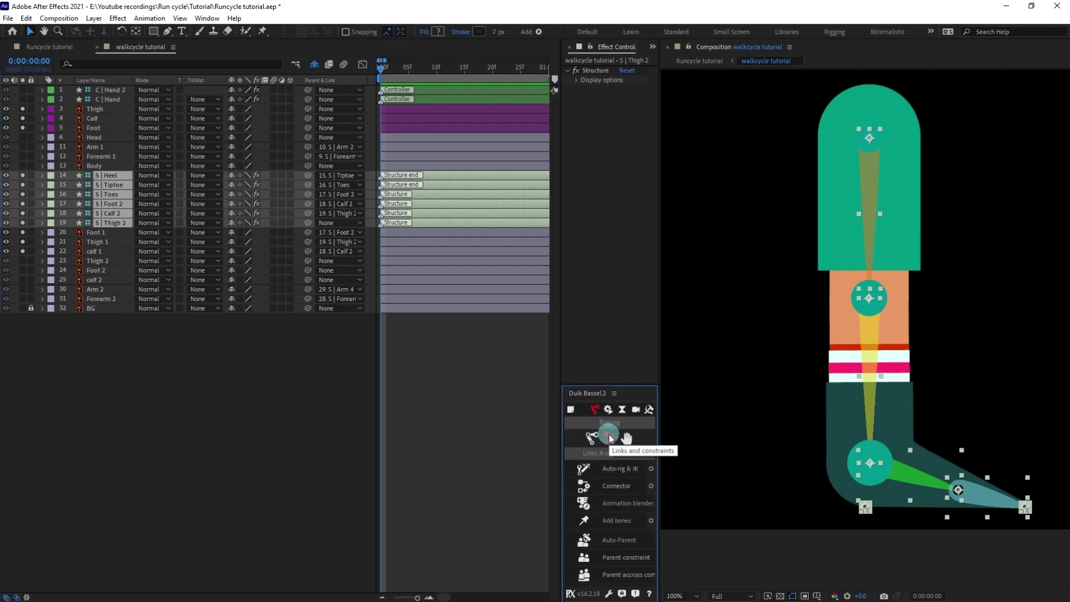
click(608, 471)
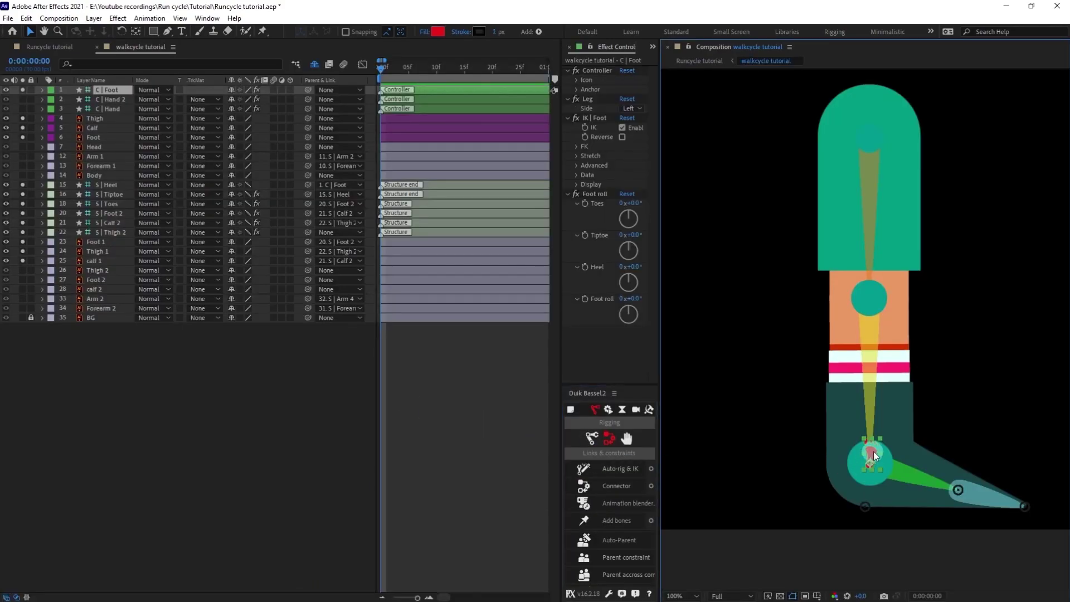
drag(874, 451, 891, 415)
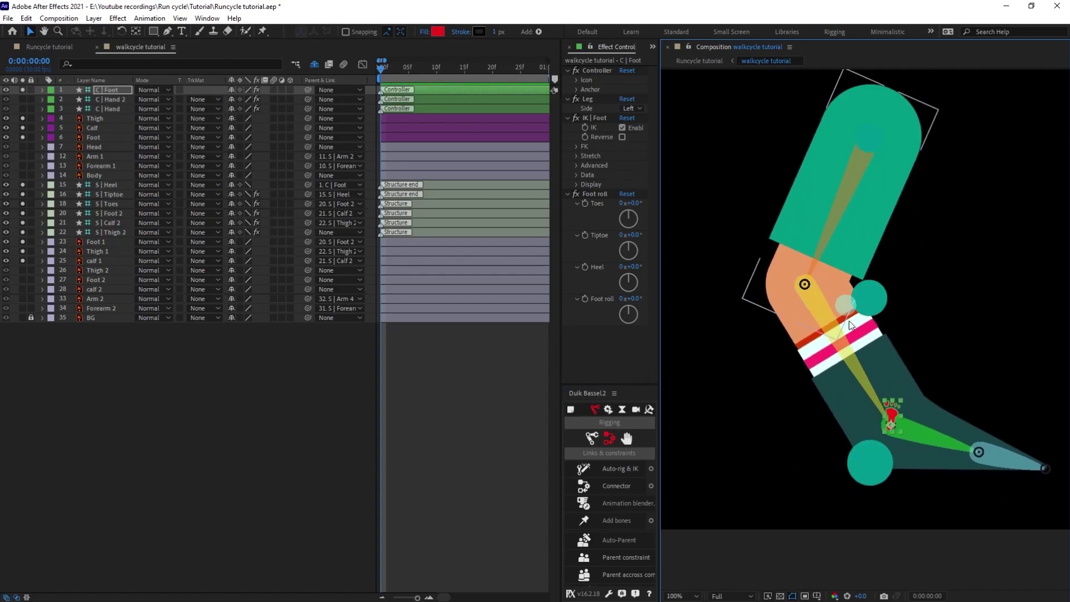
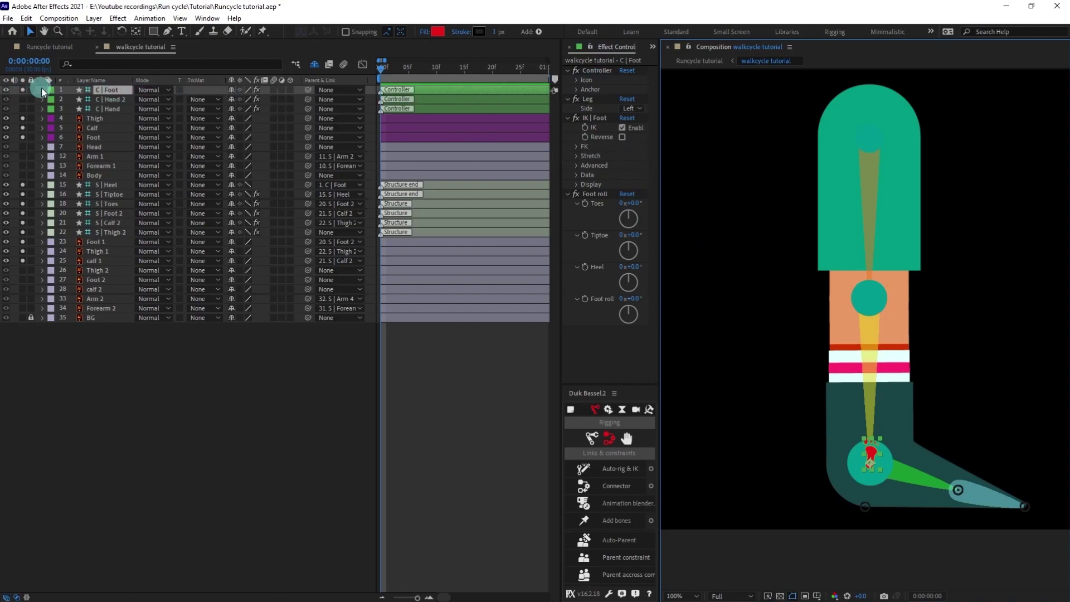
Reverse the IK bend direction of the C | Foot controller and test the knee by raising the foot.
click(622, 138)
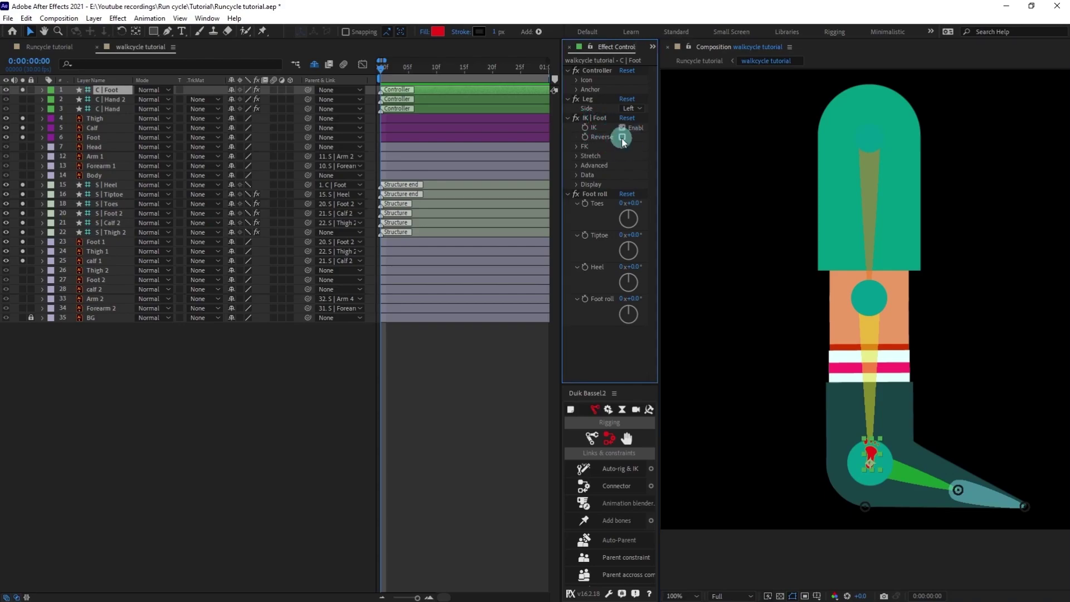
drag(871, 454, 918, 380)
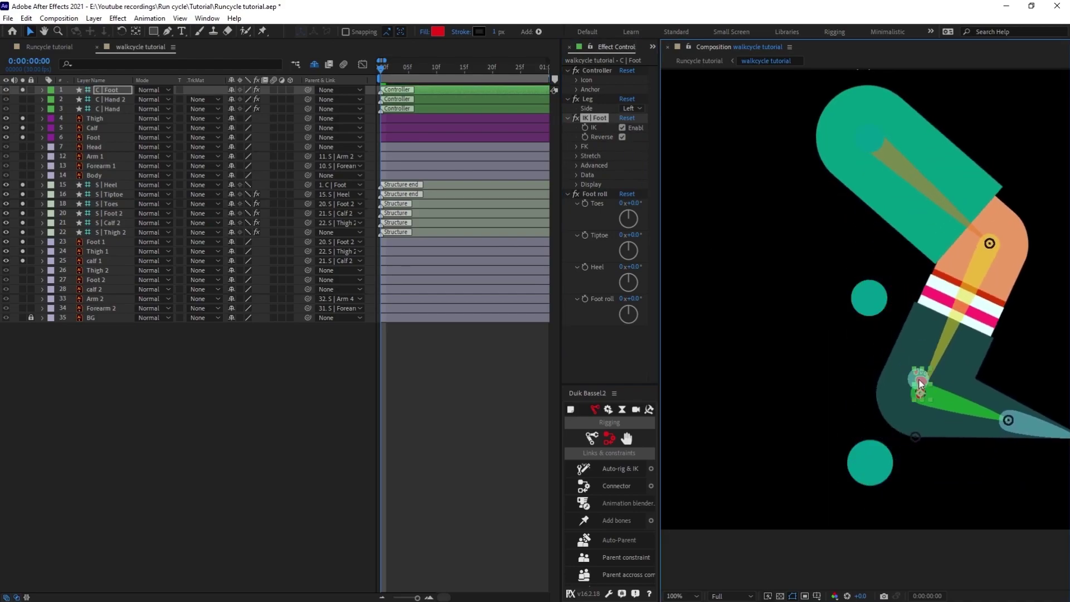
key(ctrl+z)
click(235, 324)
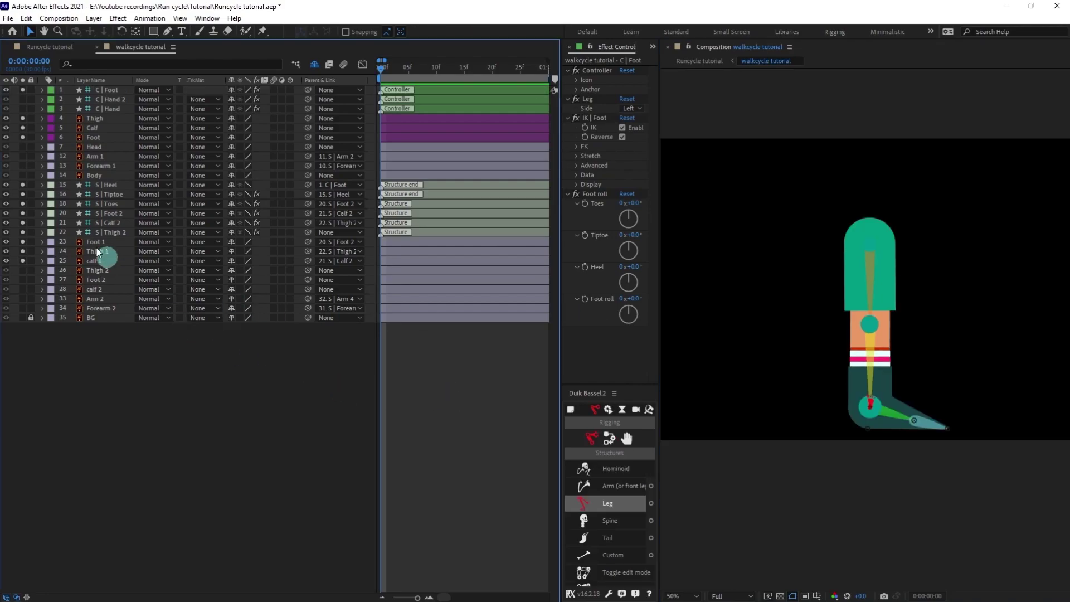
Unsolo the front leg's structures and artwork, and solo Thigh 2, Foot 2 and calf 2 instead.
drag(22, 184, 34, 299)
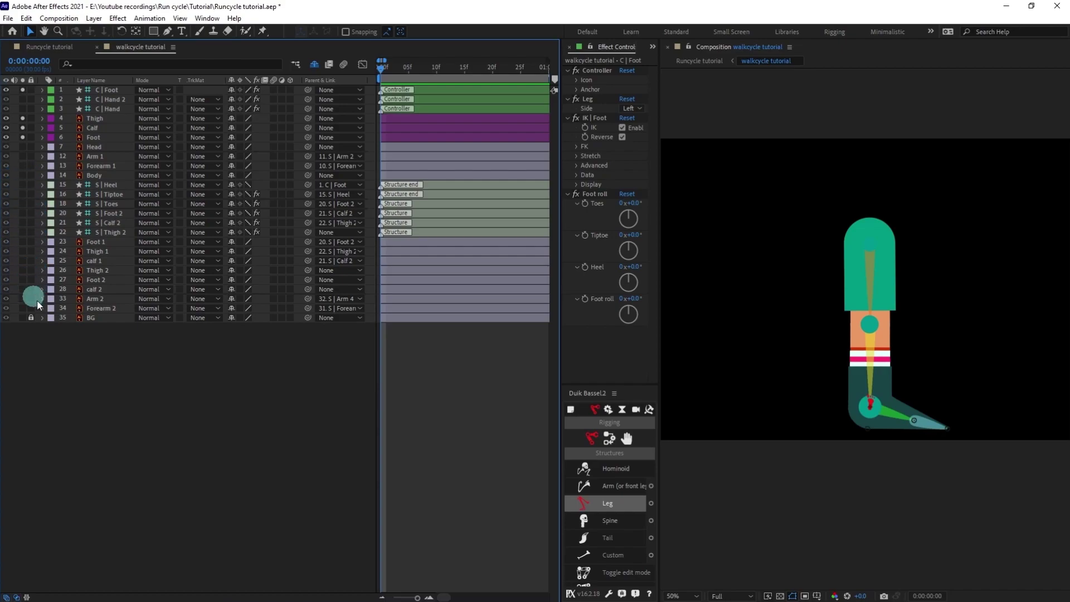
click(98, 301)
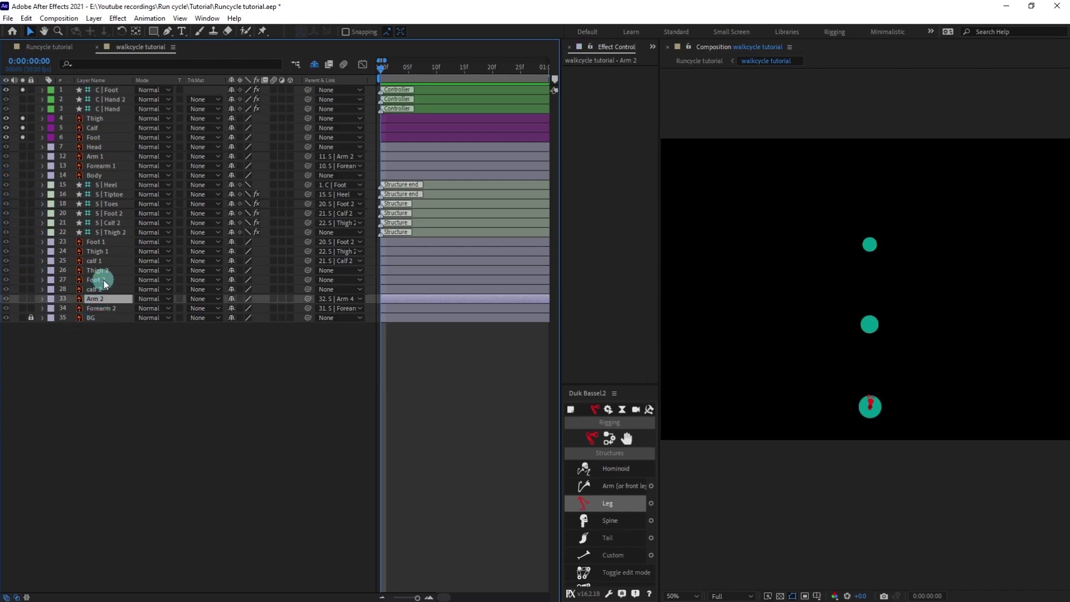
shift+click(104, 281)
click(22, 299)
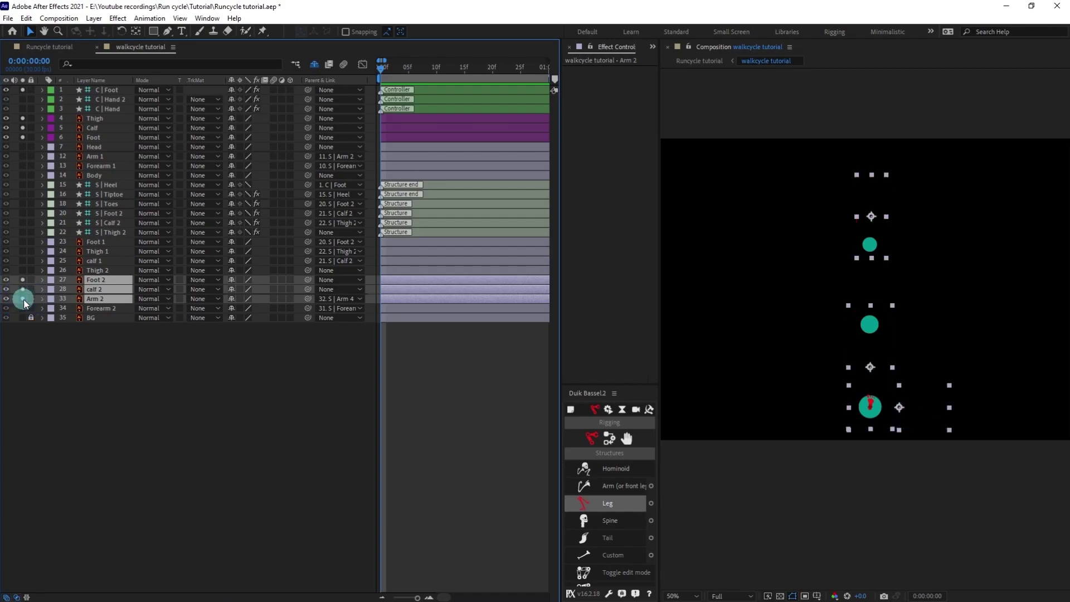
ctrl+click(100, 299)
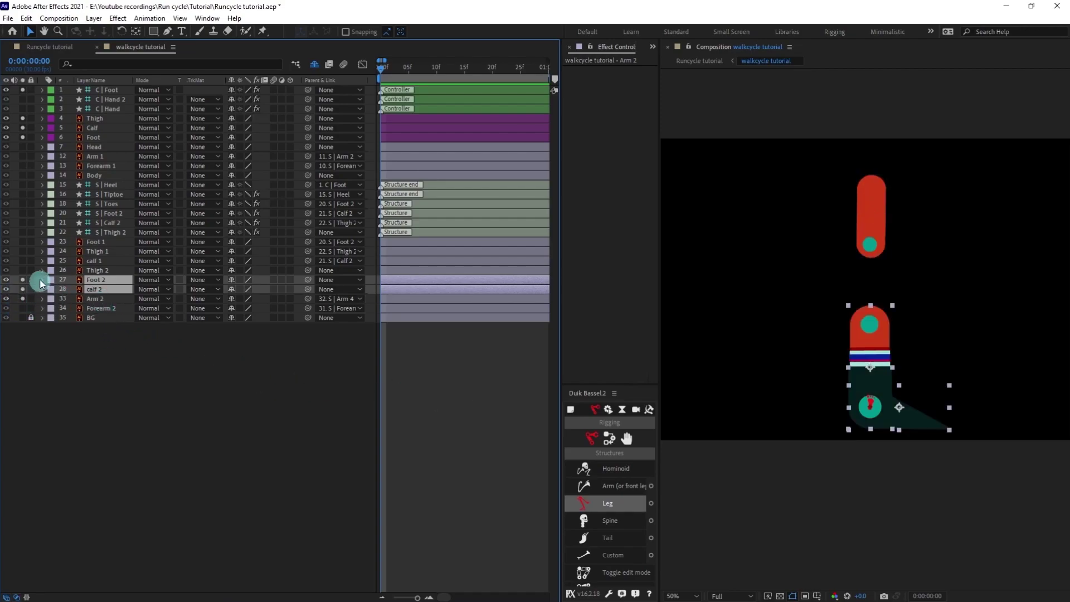
ctrl+click(36, 271)
click(24, 269)
click(210, 358)
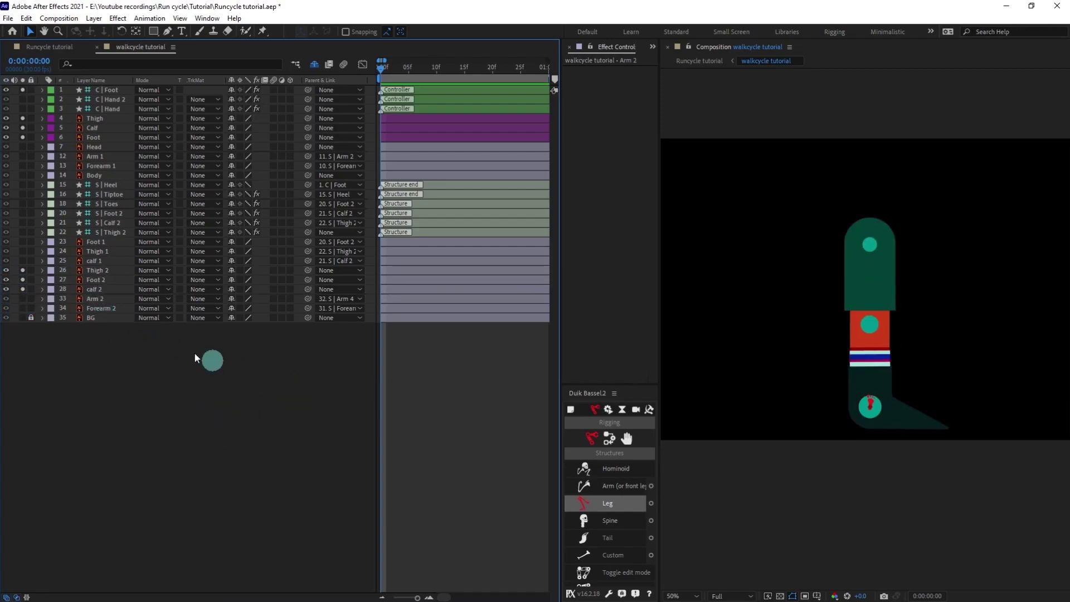
Create a Duik Leg structure from the Thigh, Calf and Foot marker layers for the back leg.
click(95, 118)
shift+click(93, 137)
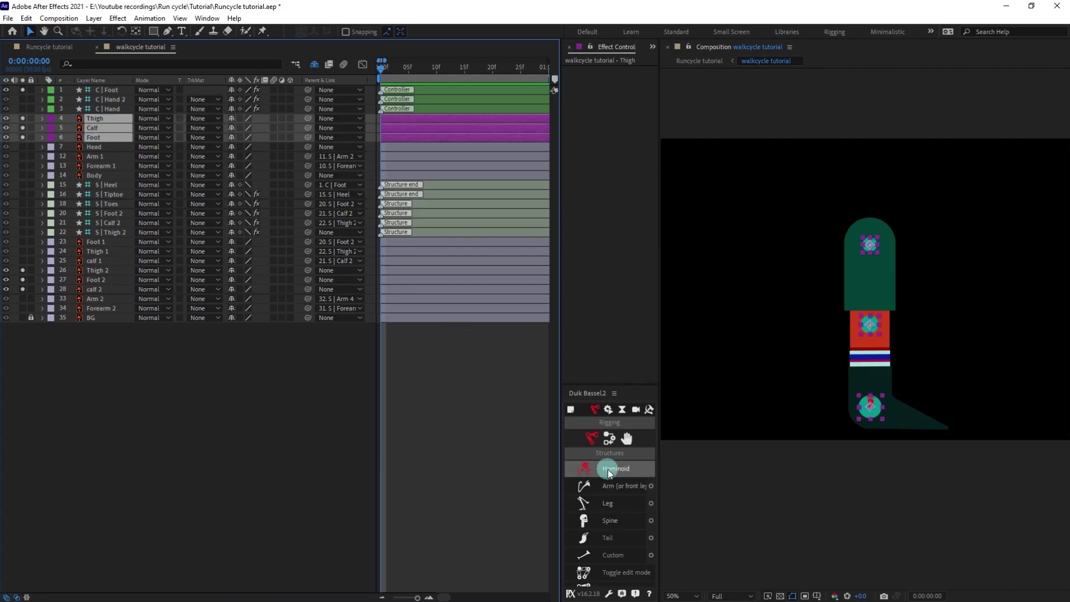
click(608, 503)
scroll(824, 398, up, 2)
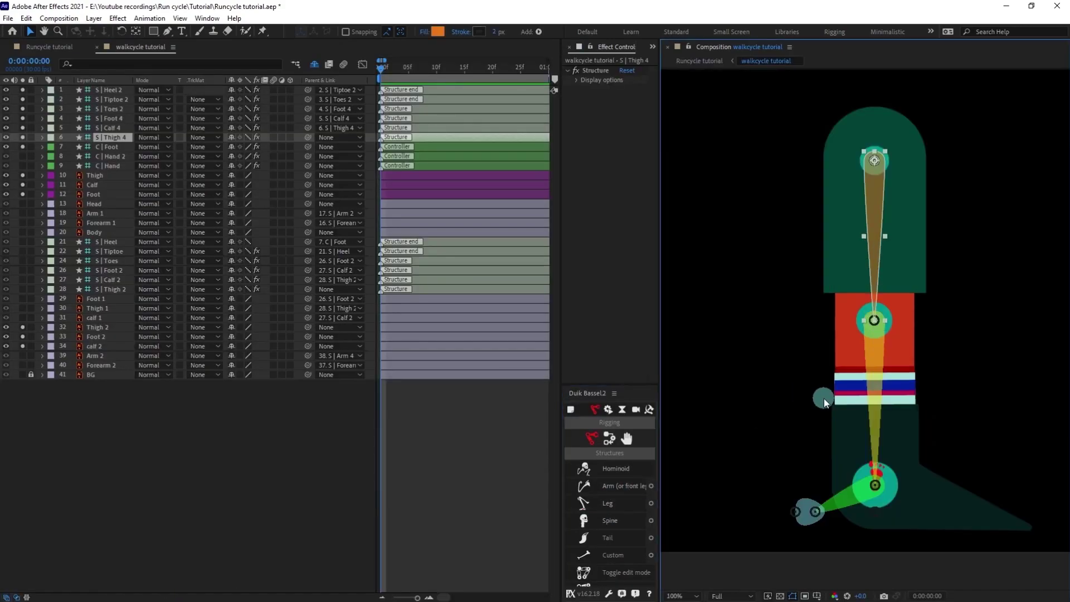
Align the new structure's toe and tiptoe joints with the boot's pointed front and place S | Heel 2 on the sole beneath the ankle.
drag(767, 403, 824, 411)
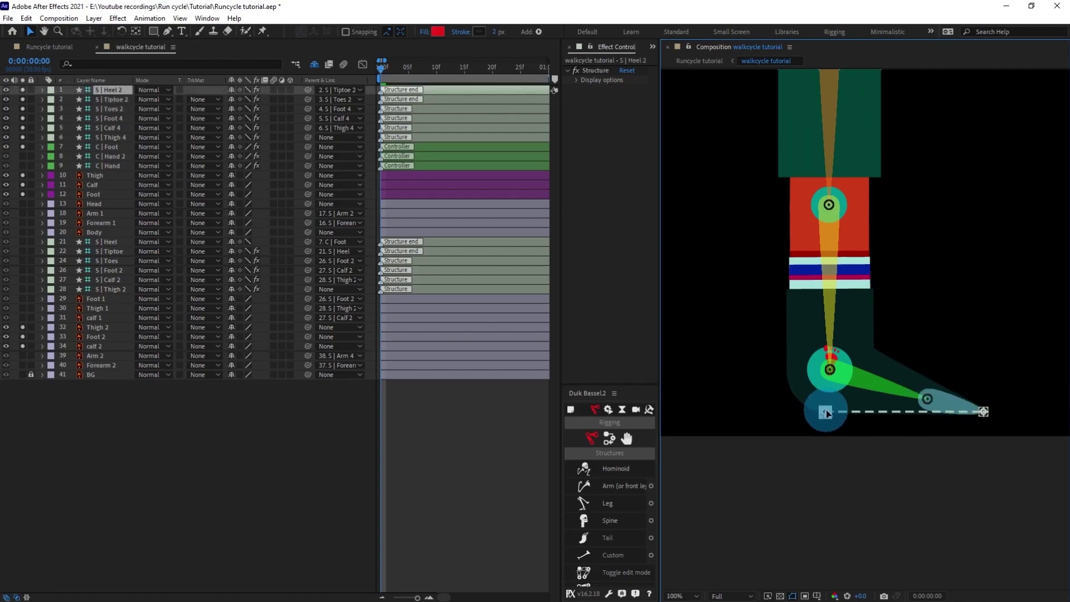
scroll(831, 406, down, 2)
scroll(831, 405, up, 2)
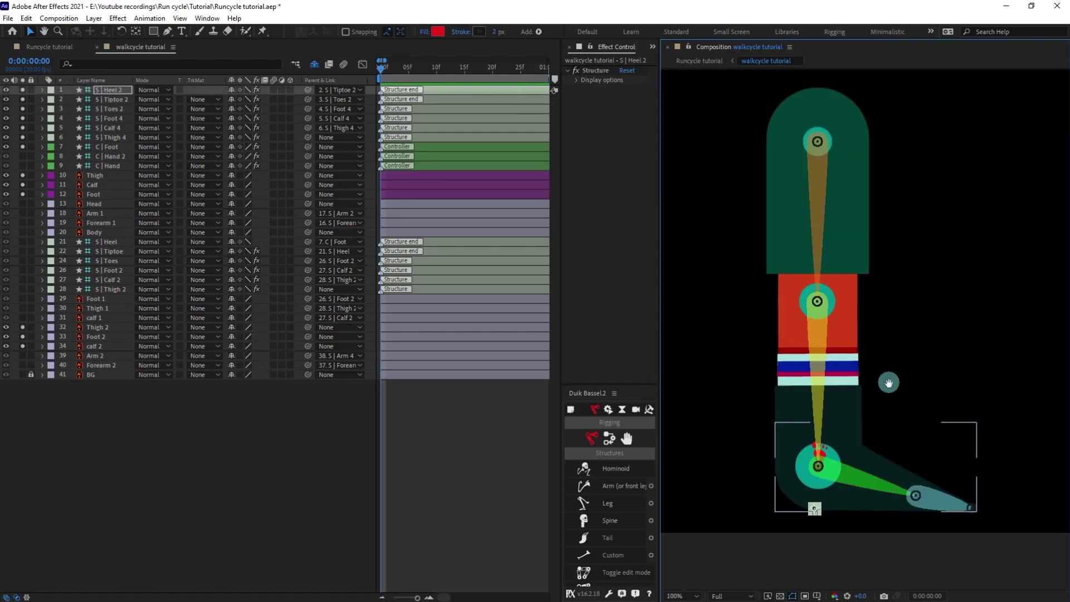
Place the six new leg structures, S | Heel 2 through S | Thigh 4, directly above Thigh 2 in the layer stack.
click(97, 147)
shift+click(113, 91)
ctrl+click(119, 146)
drag(115, 137, 98, 324)
Parent Thigh 2 to S | Thigh 4, Foot 2 to S | Foot 4, and calf 2 to S | Calf 4.
drag(308, 327, 107, 318)
drag(308, 337, 115, 308)
click(95, 346)
Apply Auto-rig & IK to the back leg's six structures, test the new foot controller, and reverse its IK bend direction.
click(108, 317)
shift+click(109, 270)
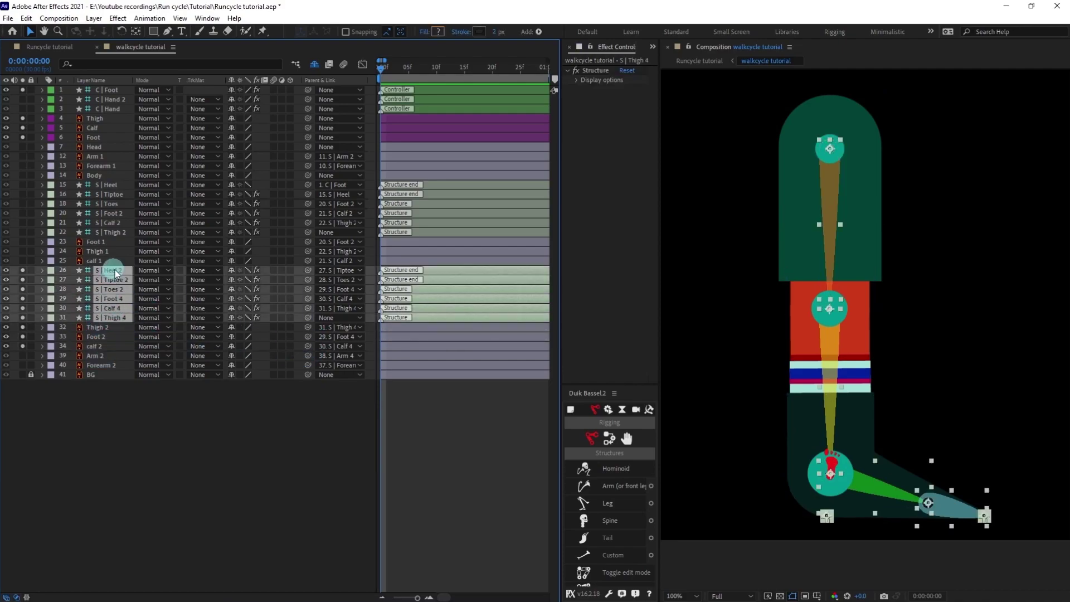
click(609, 438)
click(635, 466)
drag(831, 467, 839, 433)
key(ctrl+z)
click(622, 137)
Turn off solo on every layer so the whole character is shown.
click(195, 435)
drag(22, 279, 22, 356)
click(22, 99)
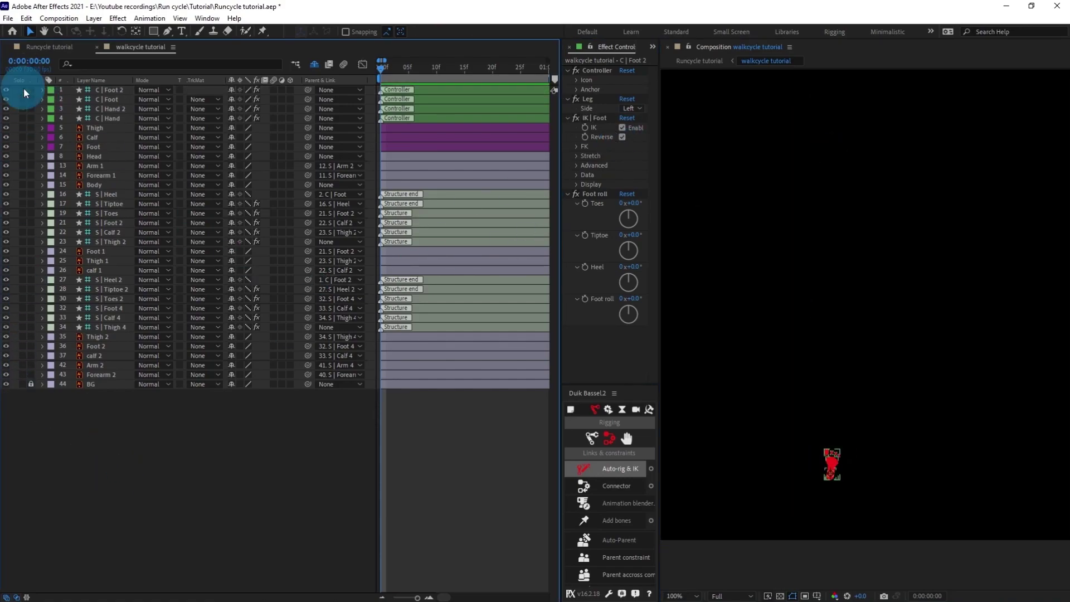
click(23, 89)
key(comma)
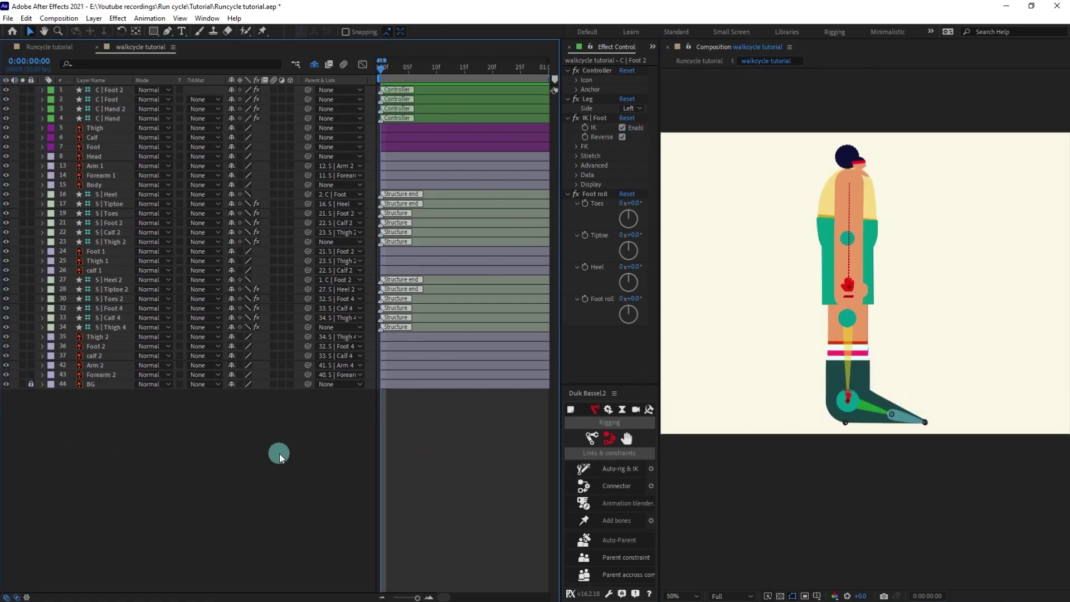
Delete the Thigh, Calf and Foot marker layers.
click(95, 147)
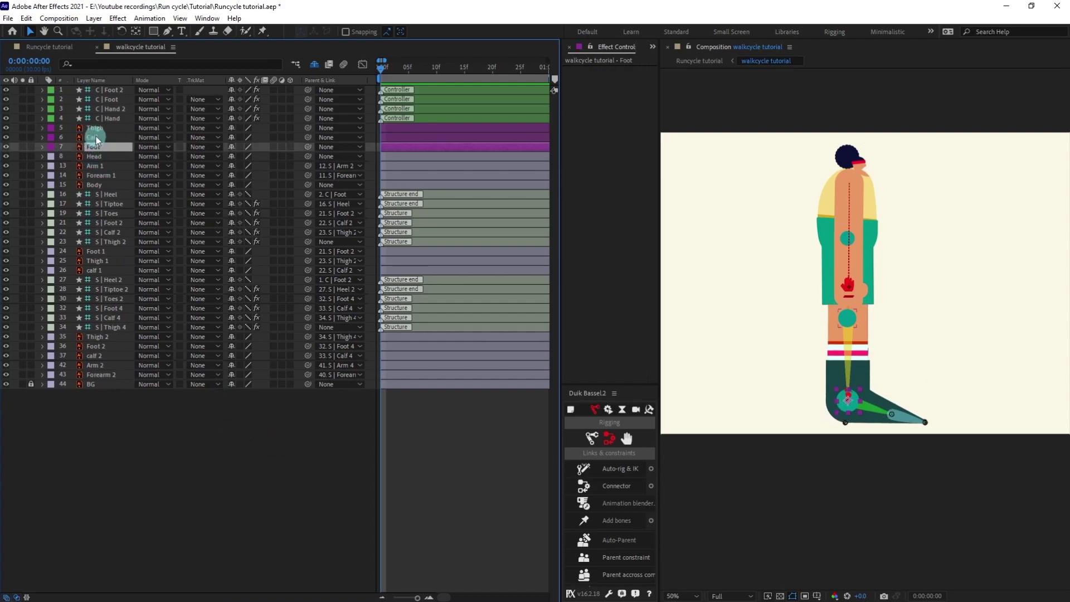
shift+click(96, 129)
key(Delete)
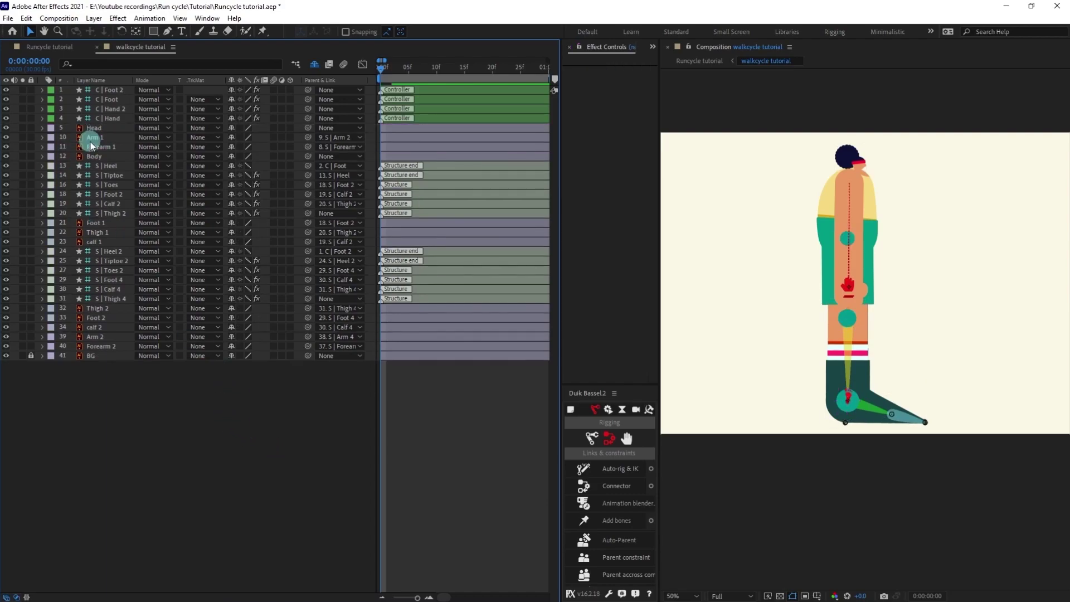
Parent S | Thigh 2 and S | Thigh 4 to the Body layer.
click(108, 299)
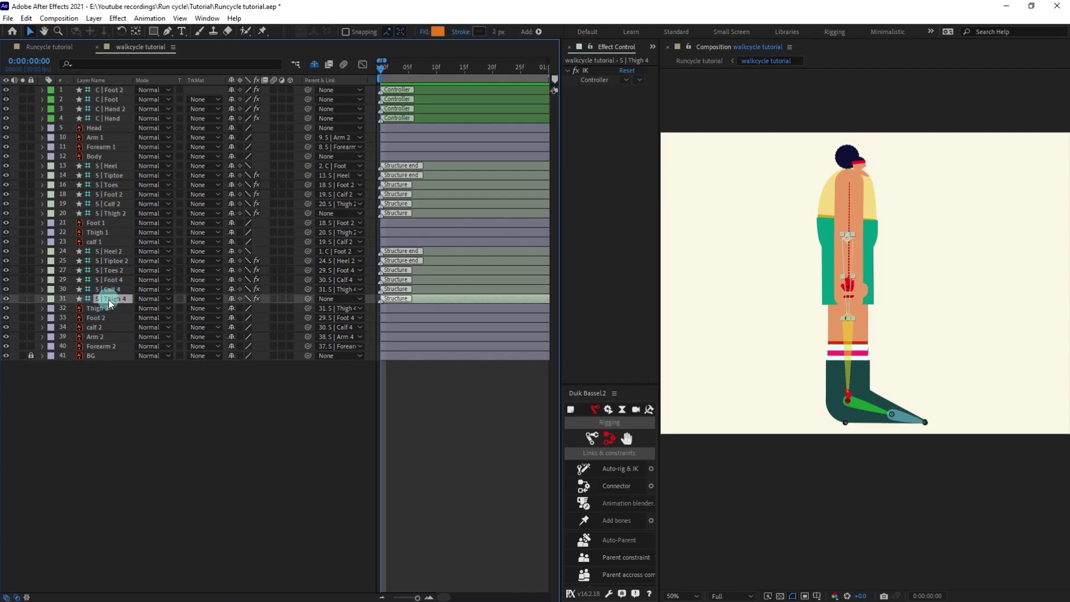
ctrl+click(115, 219)
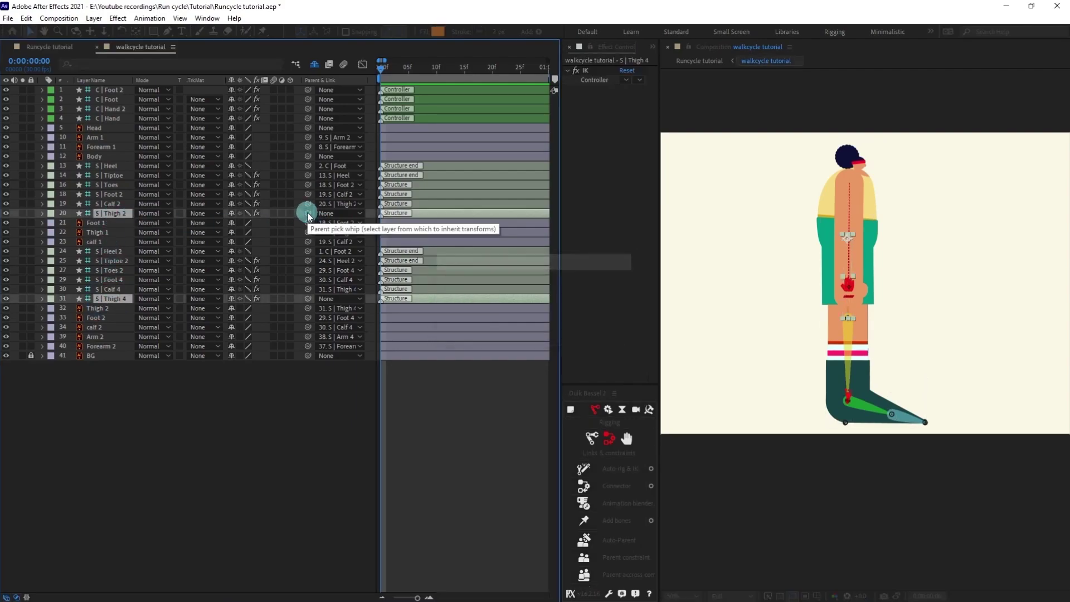
drag(306, 213, 103, 156)
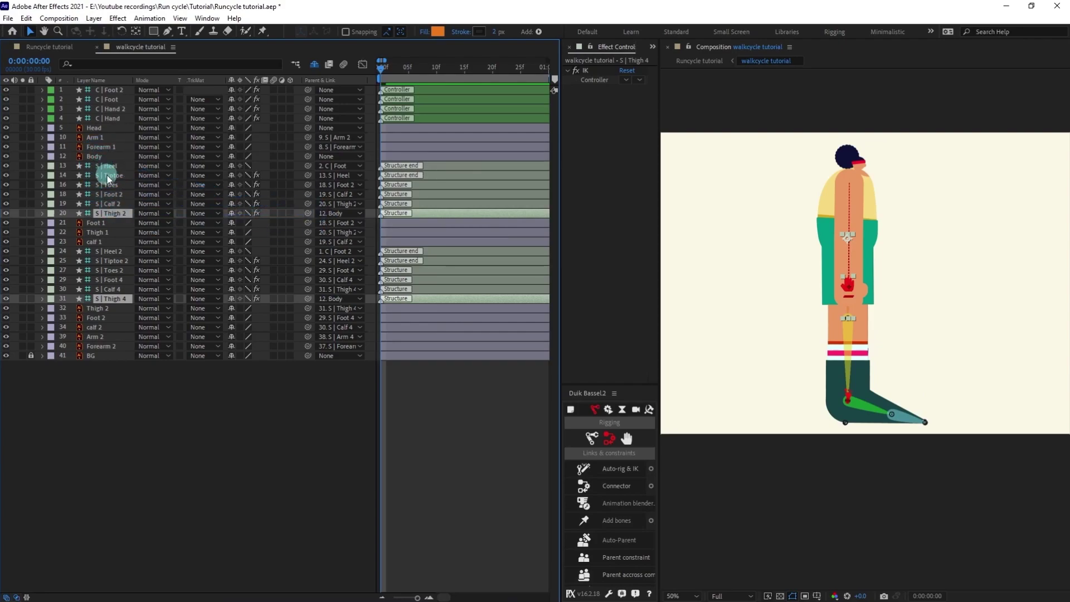
Turn off visibility of all twelve leg structure layers and make them shy so they leave the layer list.
click(110, 166)
shift+click(104, 218)
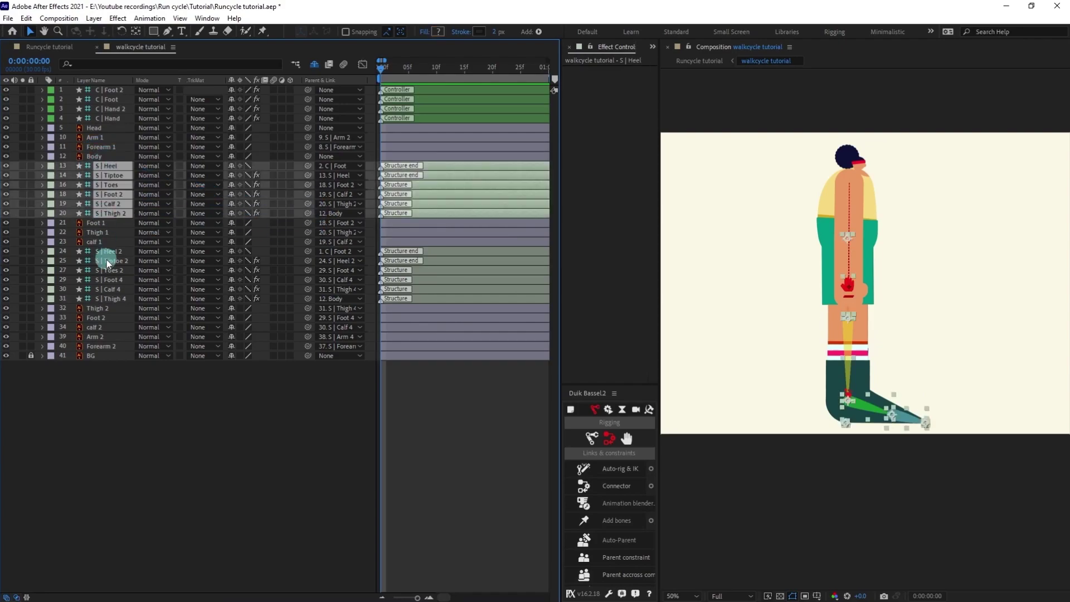
ctrl+click(106, 251)
ctrl+click(109, 260)
ctrl+click(112, 271)
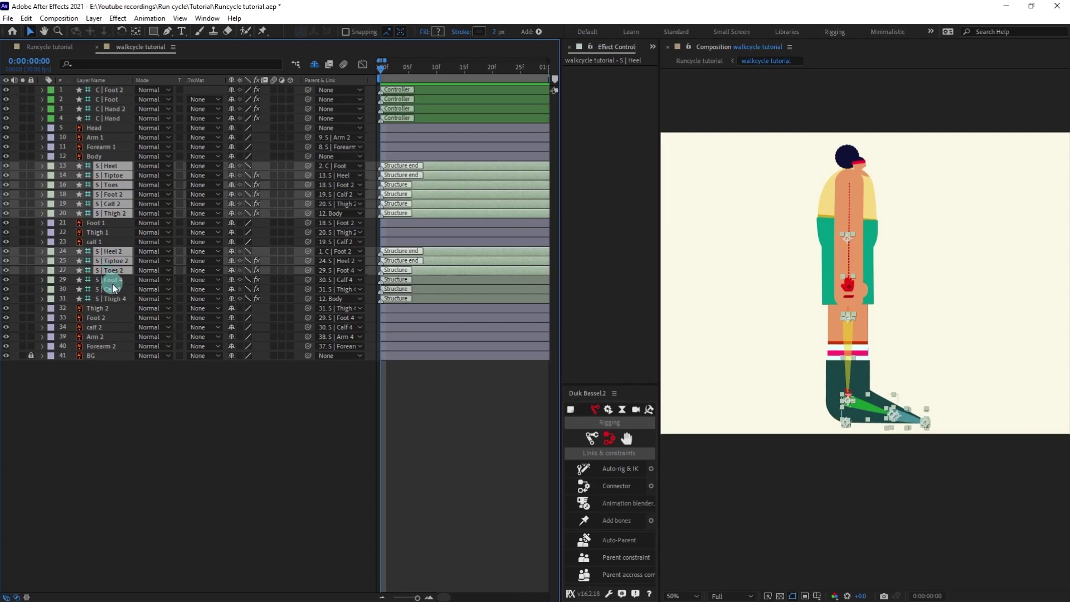
ctrl+click(112, 280)
ctrl+click(109, 288)
ctrl+click(109, 298)
click(6, 299)
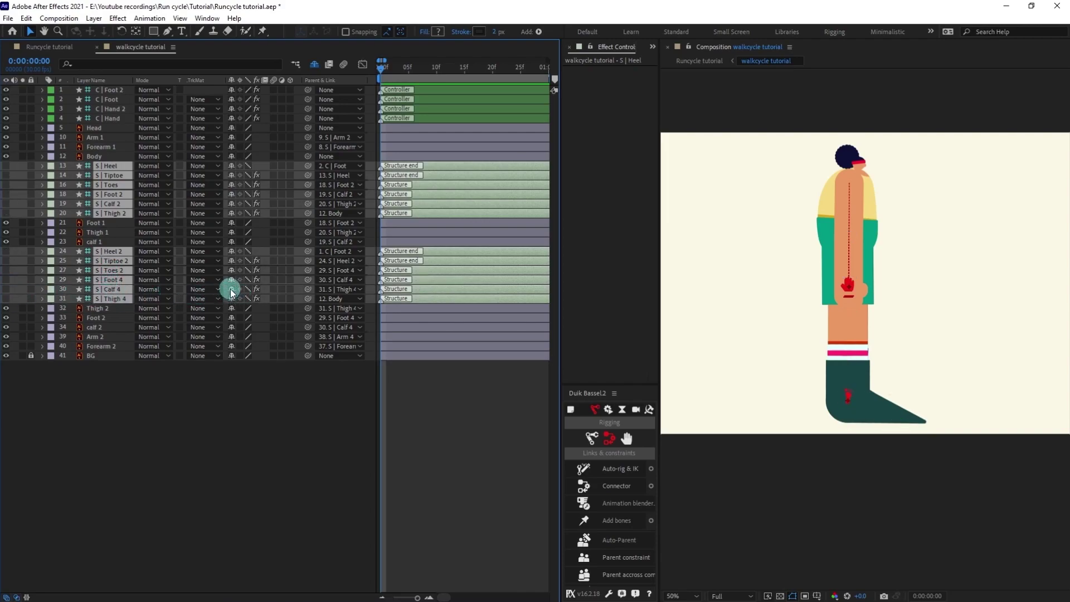
click(231, 288)
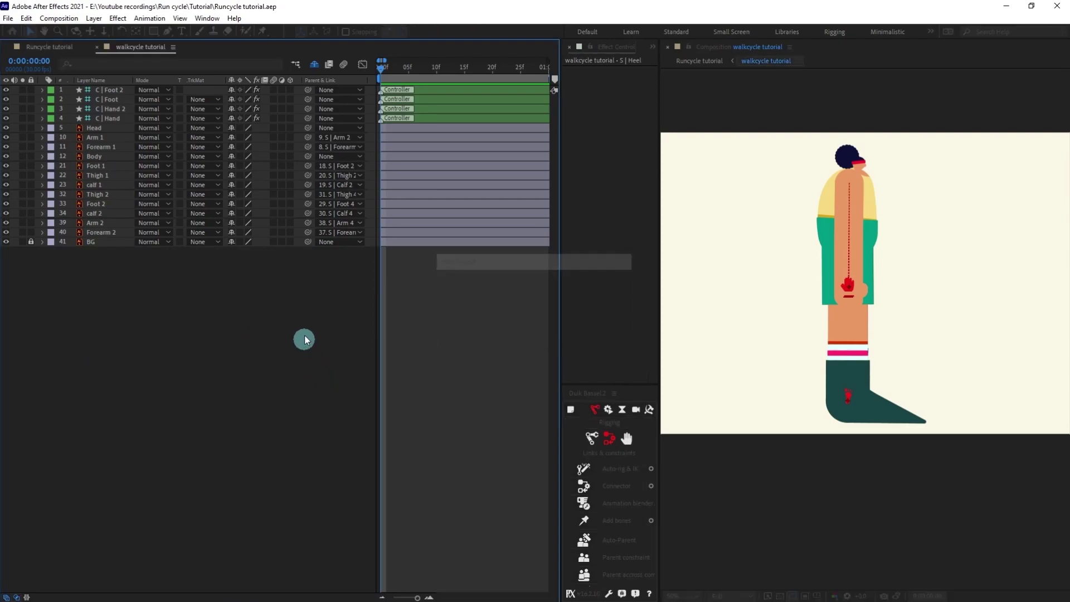
Solo the Body layer, move its anchor point down to the hips, and unsolo it.
click(94, 157)
click(23, 156)
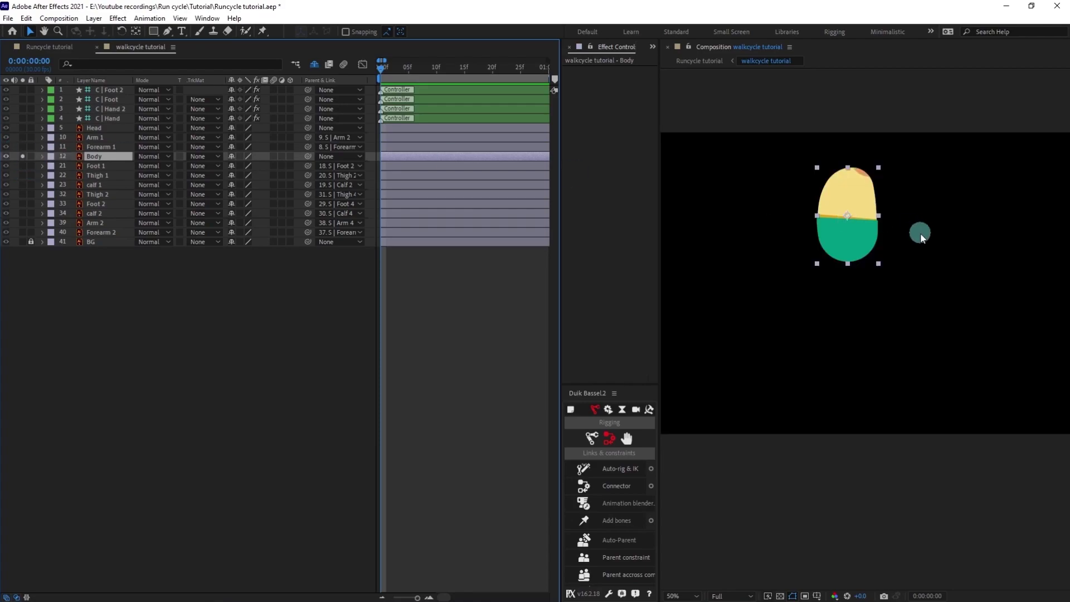
scroll(888, 243, up, 2)
key(y)
drag(830, 111, 827, 179)
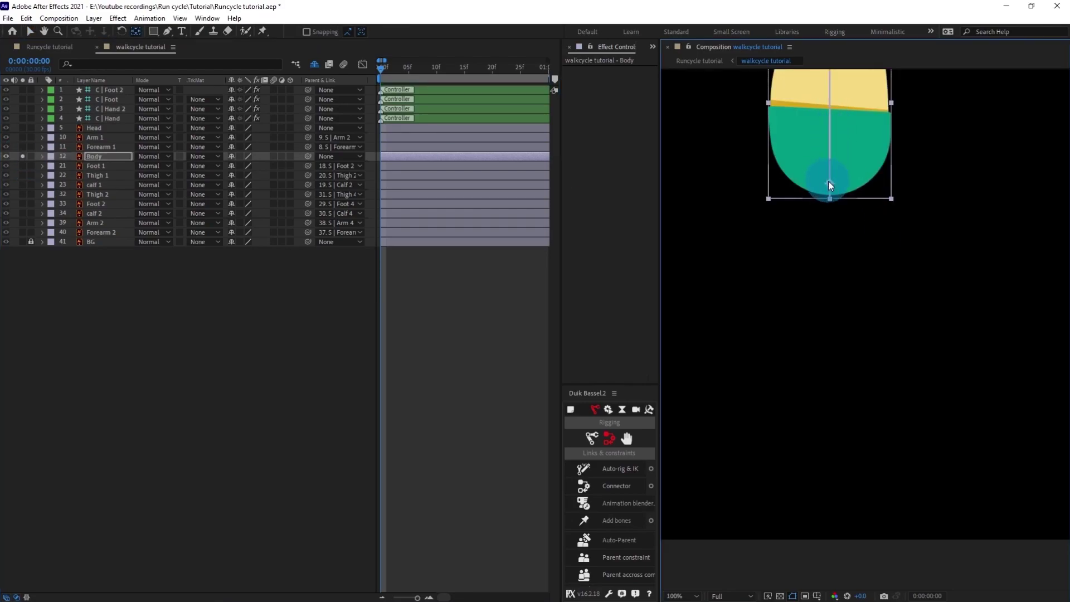
drag(874, 142, 881, 326)
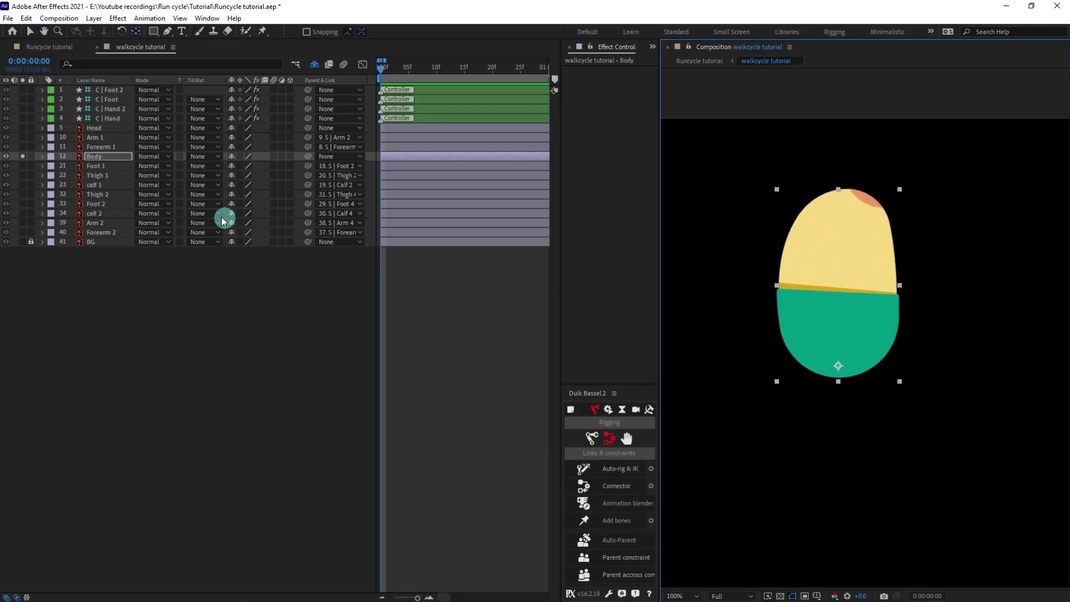
click(22, 156)
Solo the Head layer, move its anchor point to the base of the chin, and unsolo it.
click(93, 128)
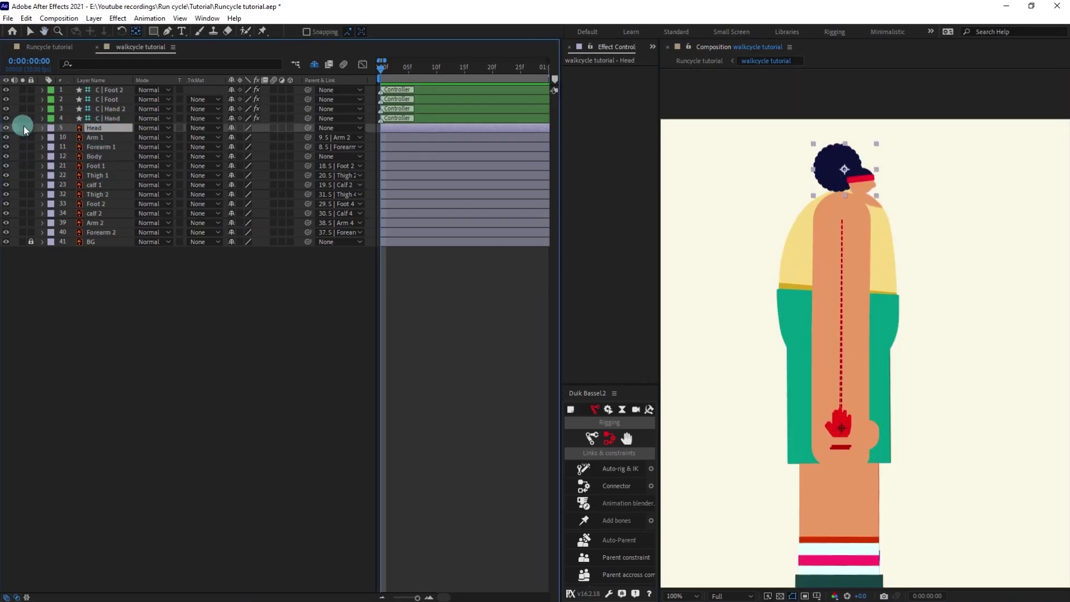
click(22, 127)
scroll(778, 189, up, 2)
drag(882, 166, 840, 329)
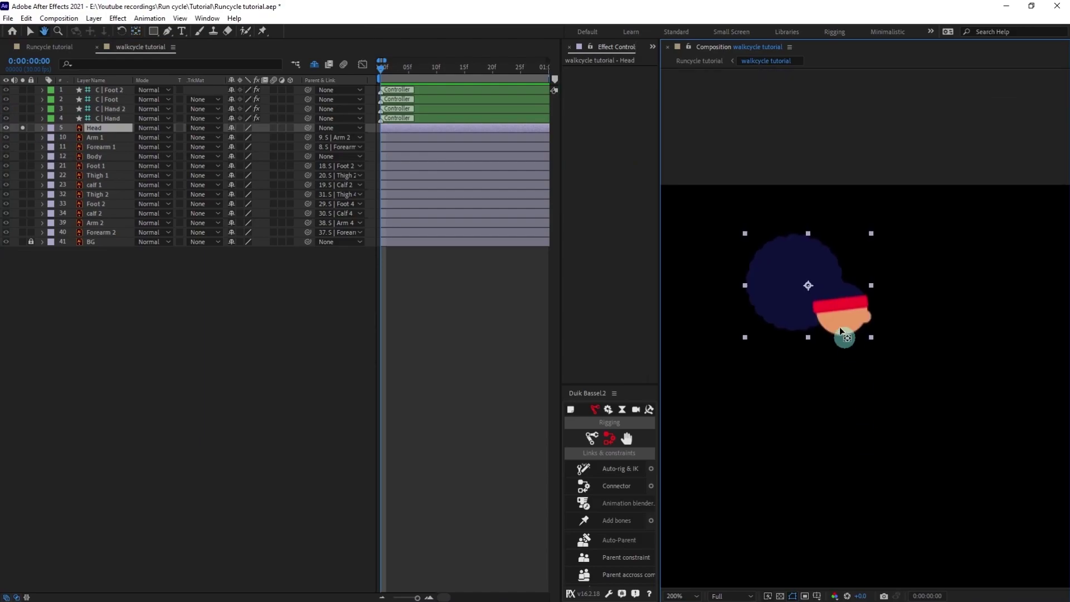
drag(808, 284, 836, 330)
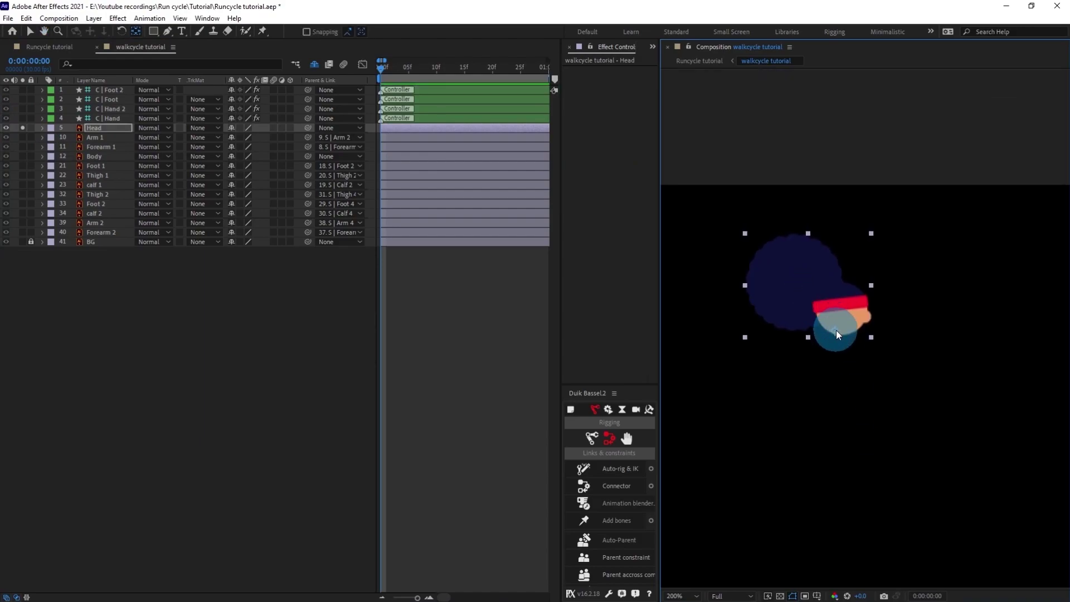
click(22, 127)
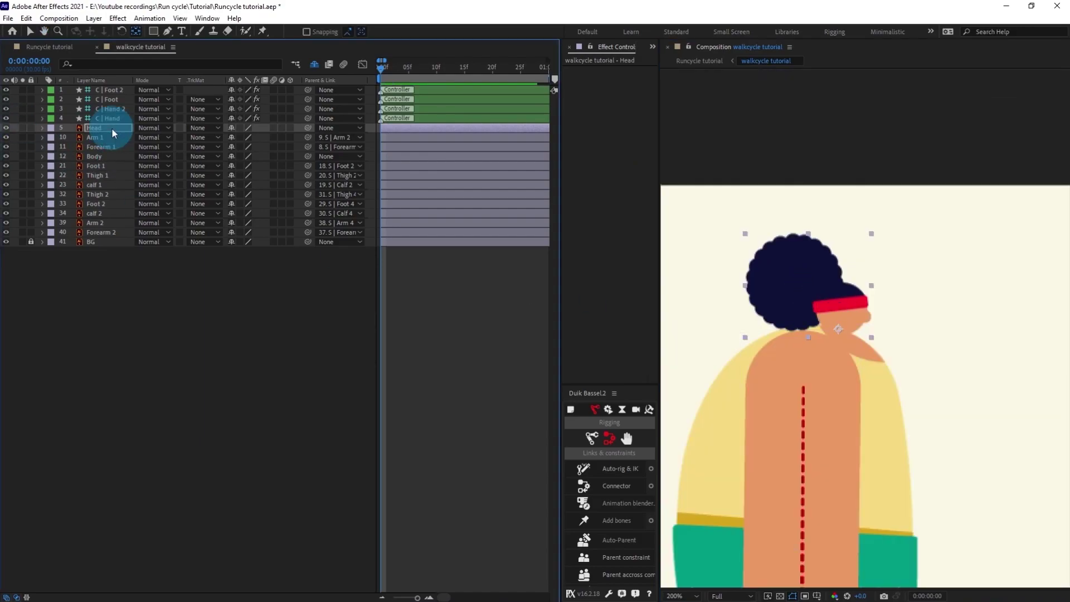
Parent Head to Body, test the rig by moving the body, and undo the test move.
drag(308, 128, 98, 156)
click(98, 156)
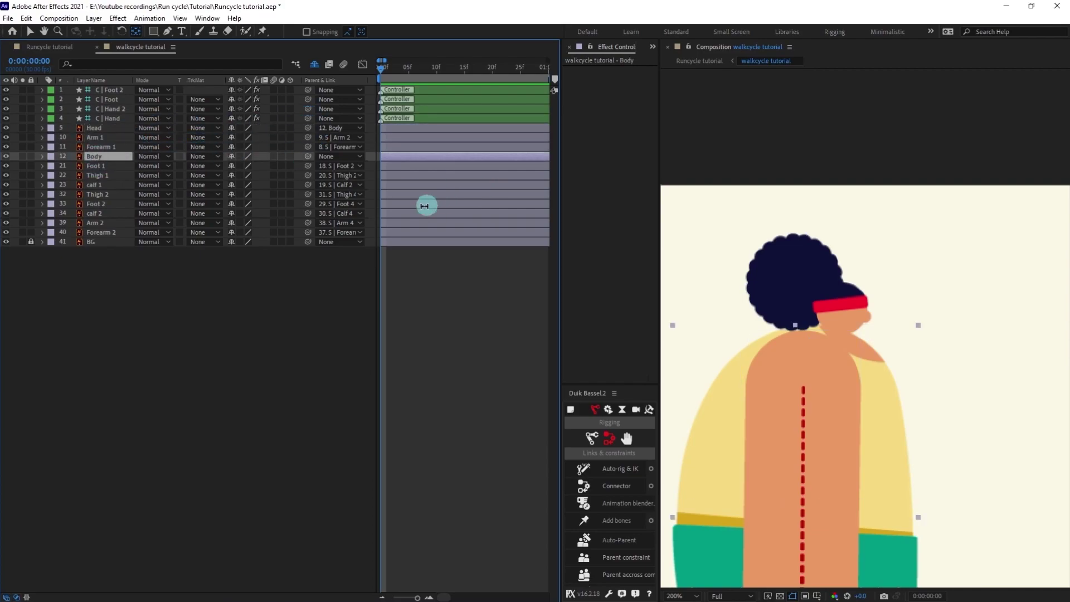
scroll(861, 244, down, 4)
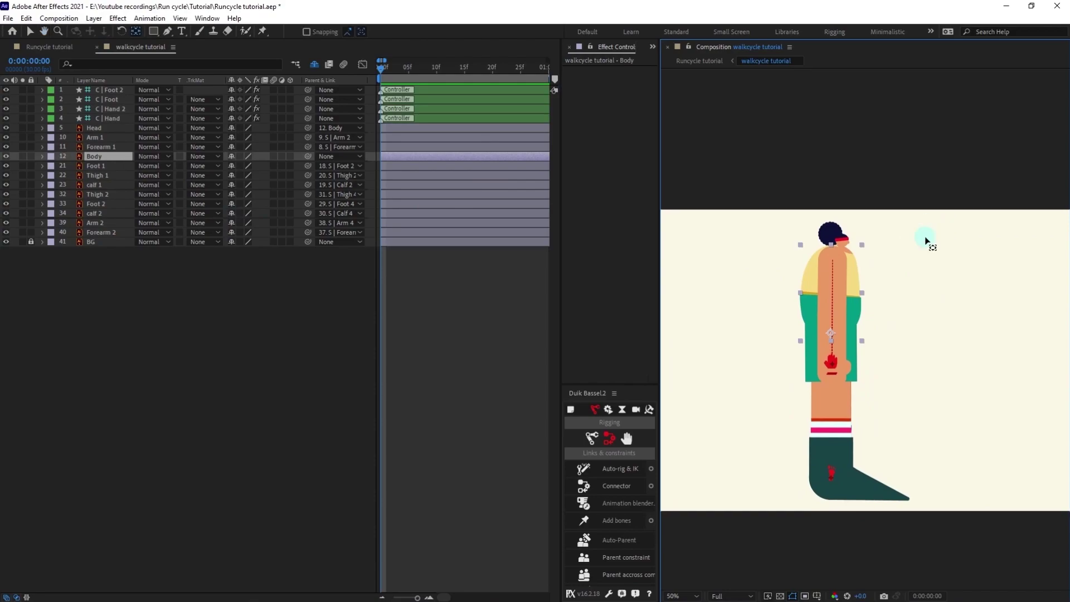
key(v)
drag(855, 293, 808, 312)
key(ctrl+z)
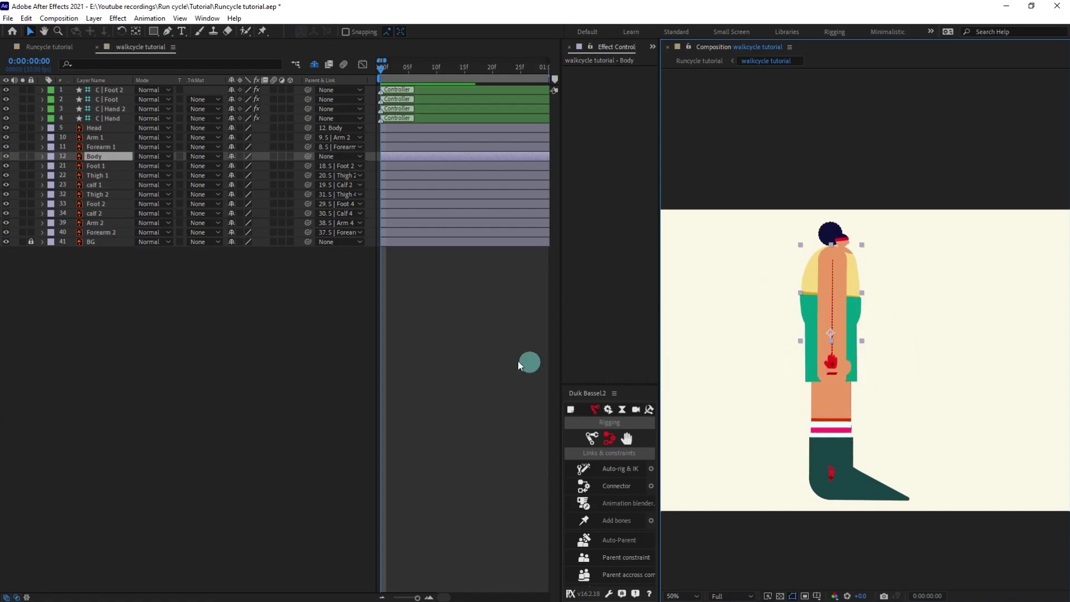
click(497, 347)
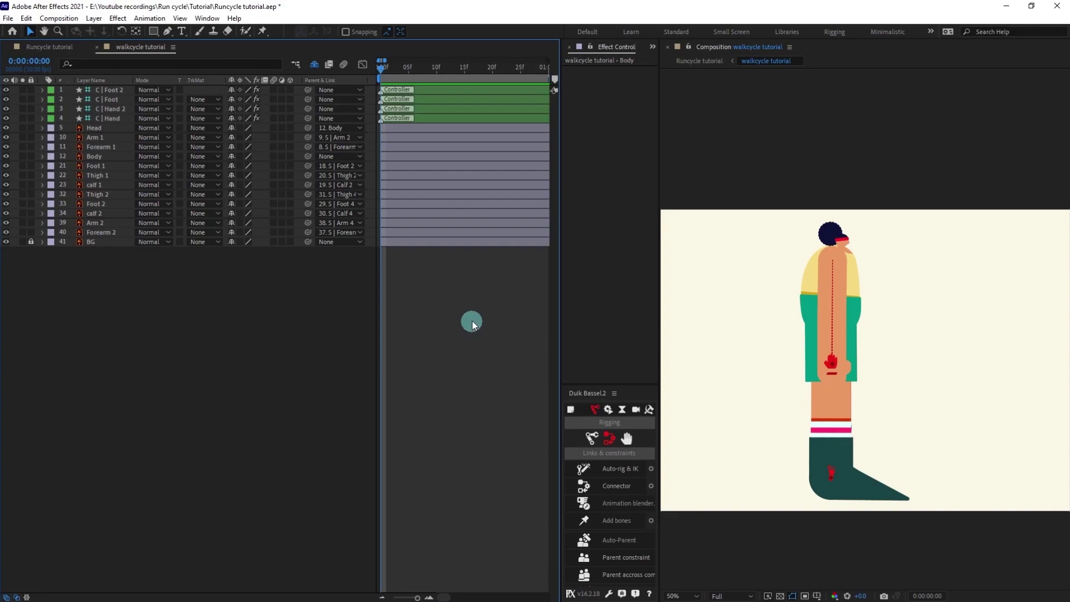
Show the rulers and place a horizontal guide along the soles of the feet as the ground line.
key(ctrl+r)
drag(895, 77, 888, 500)
scroll(888, 492, up, 4)
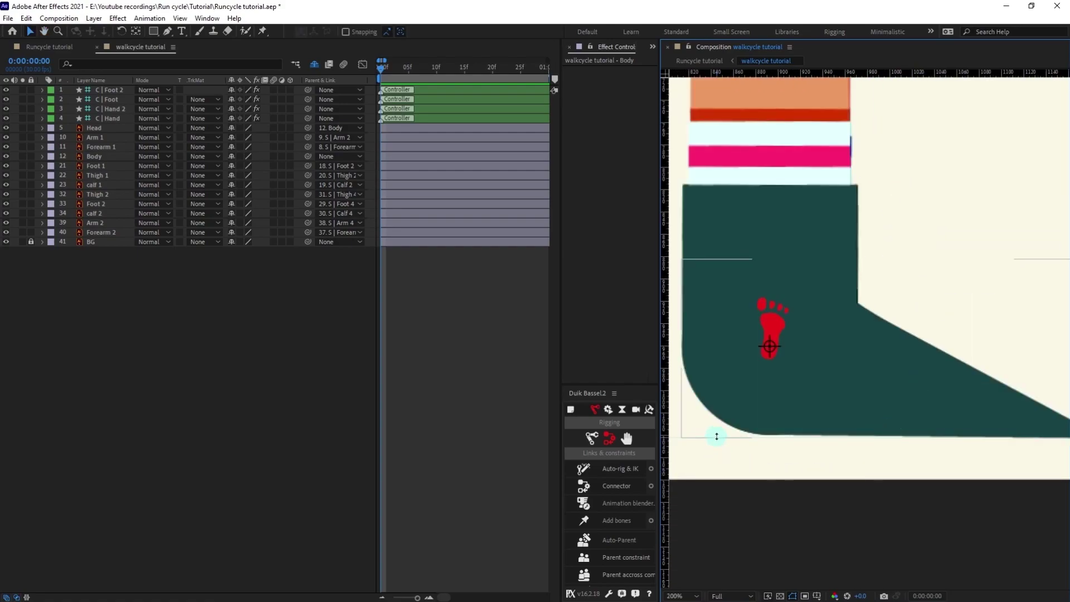
drag(717, 438, 717, 437)
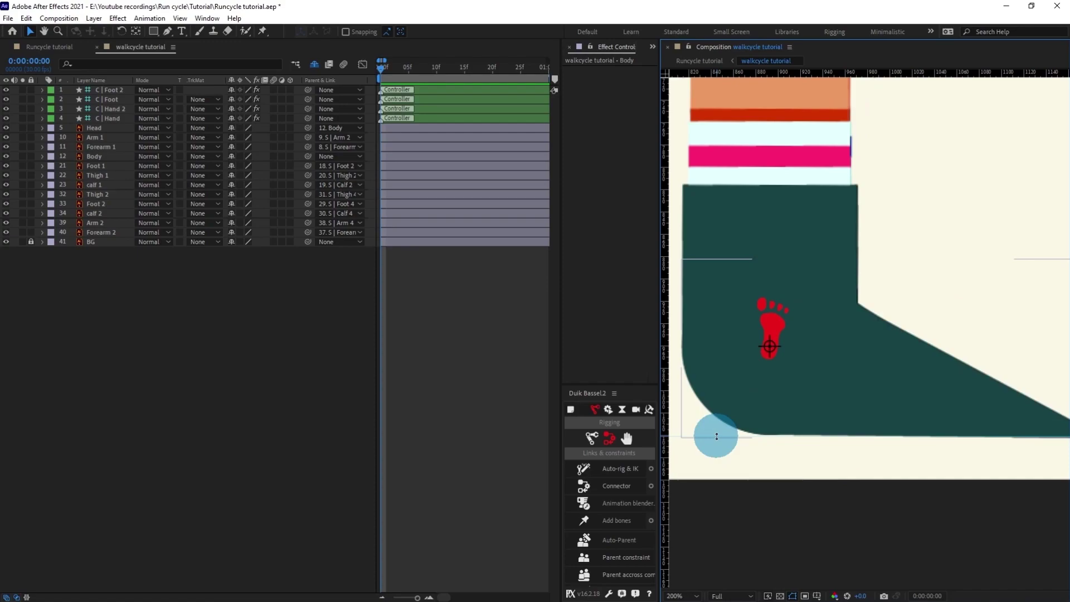
drag(717, 435, 717, 436)
scroll(948, 404, down, 4)
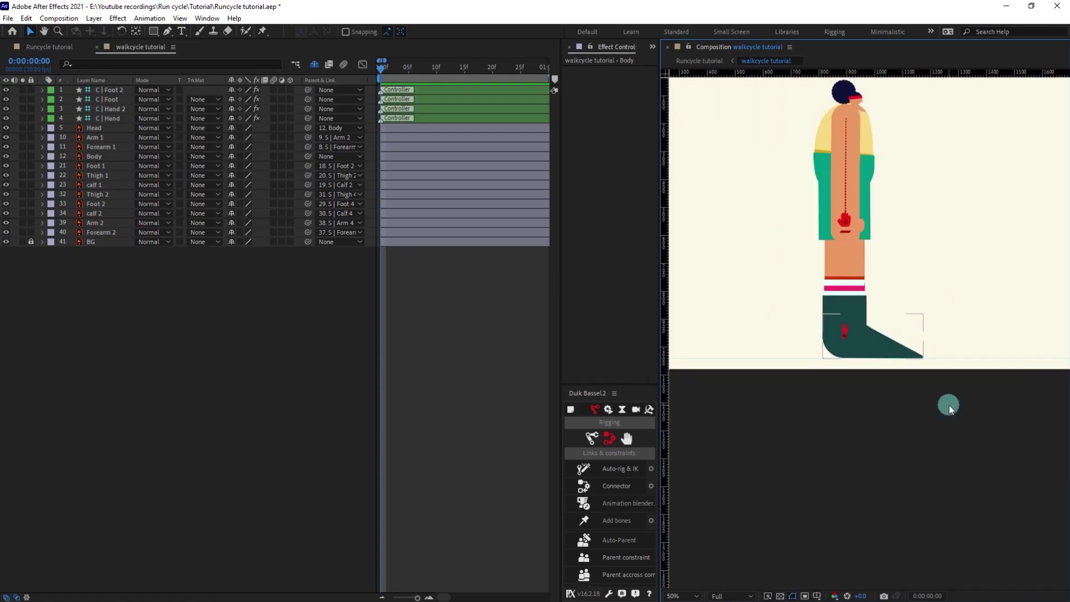
Select the C | Foot controller and lock all the other layers.
scroll(908, 302, up, 1)
drag(936, 327, 907, 279)
click(108, 99)
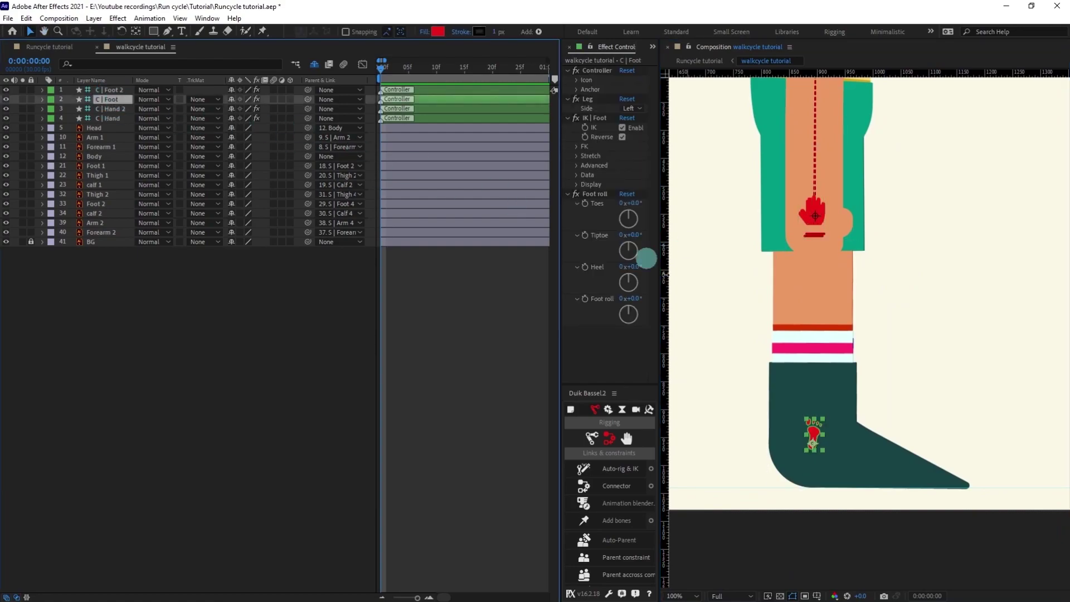
scroll(950, 366, down, 2)
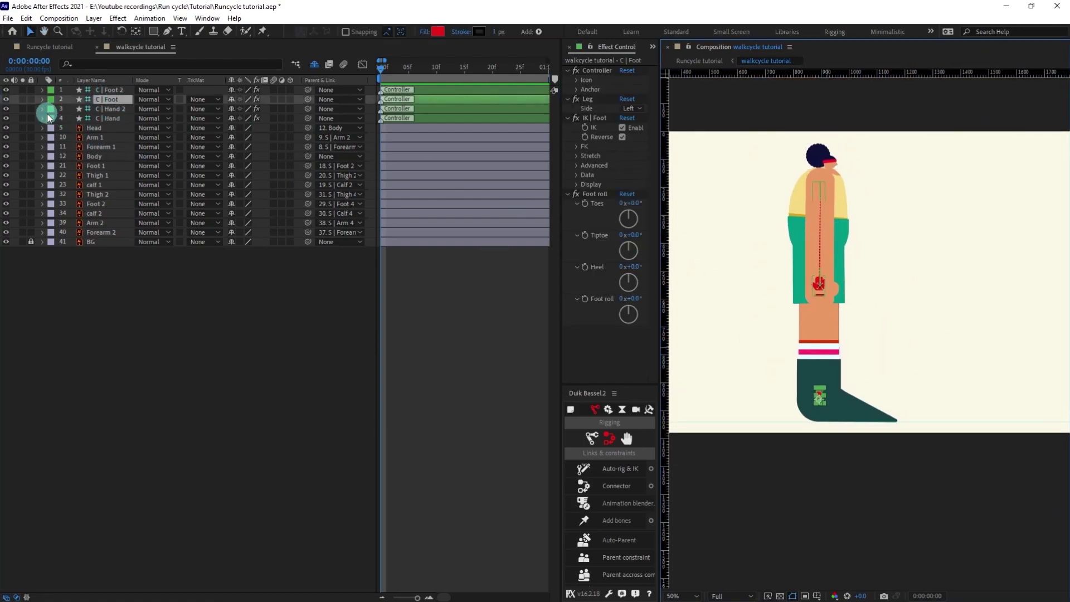
drag(31, 111, 33, 129)
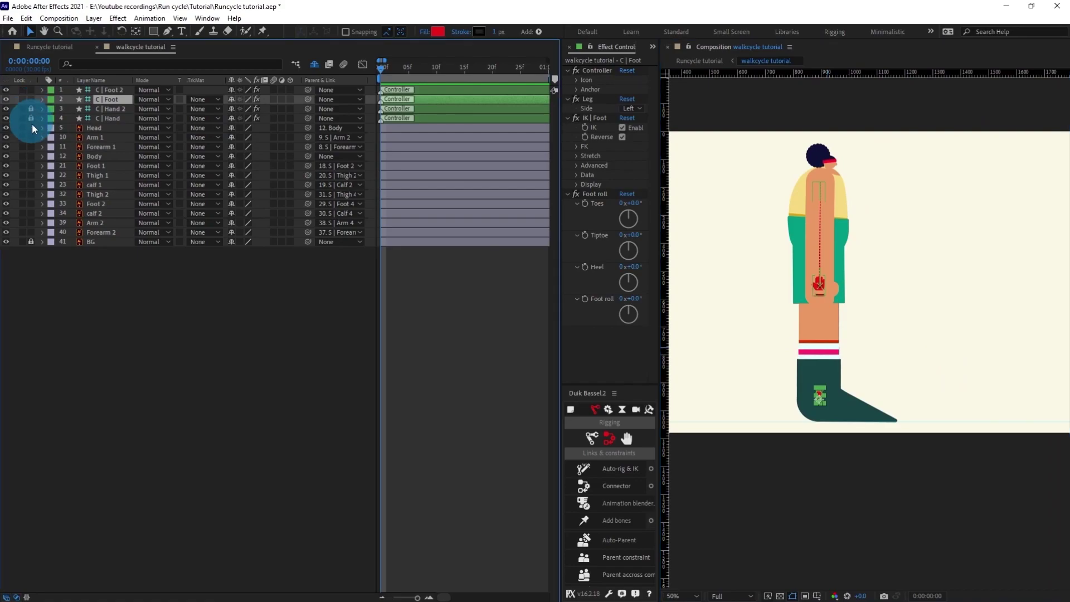
click(30, 90)
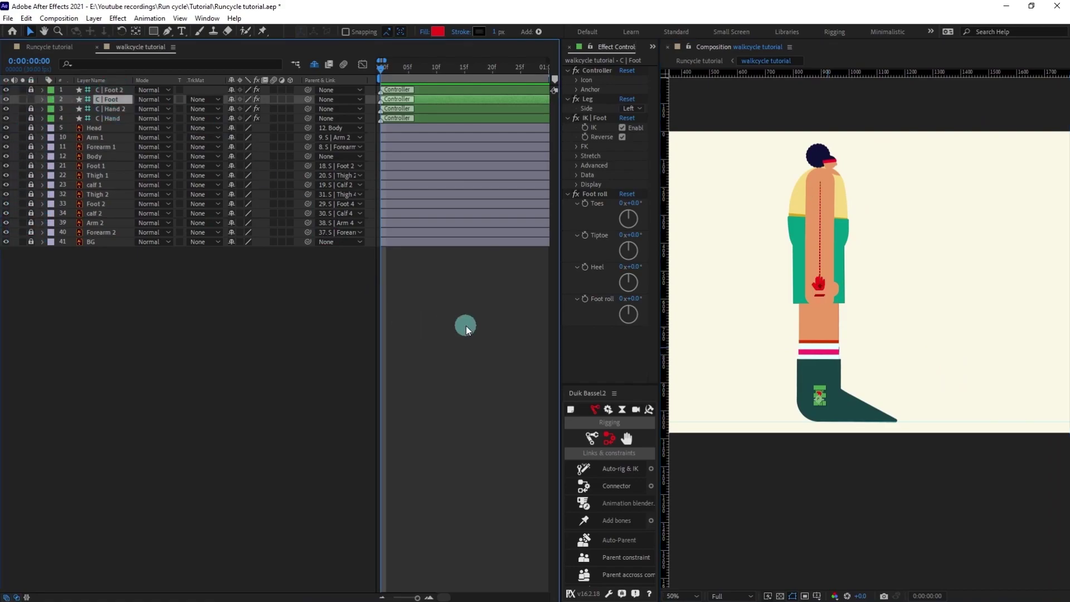
Add Position and Rotation keyframes to C | Foot at frame 0 and display both properties.
key(p)
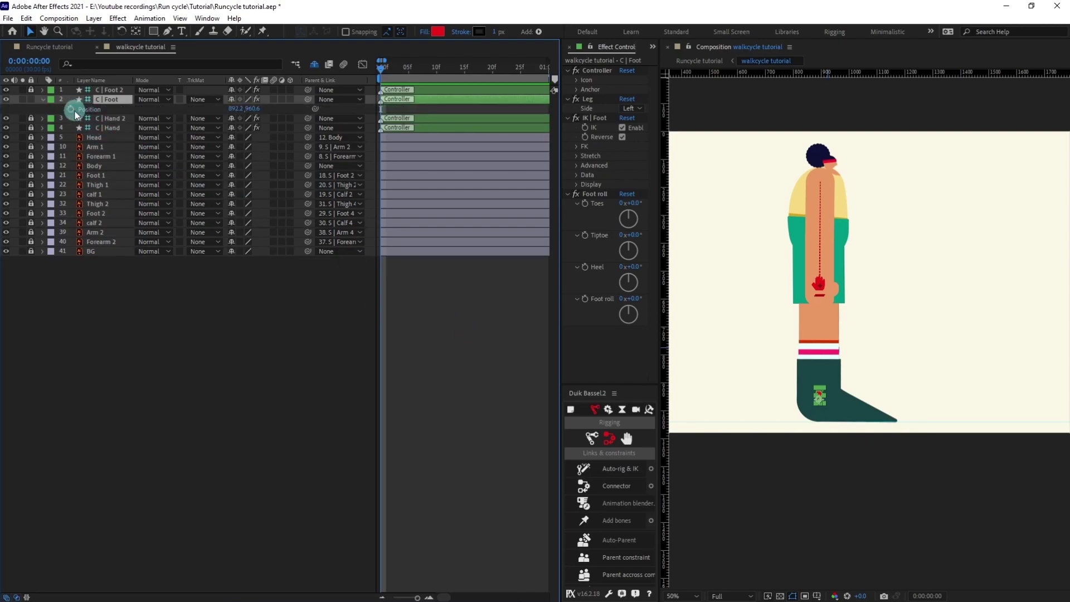
key(r)
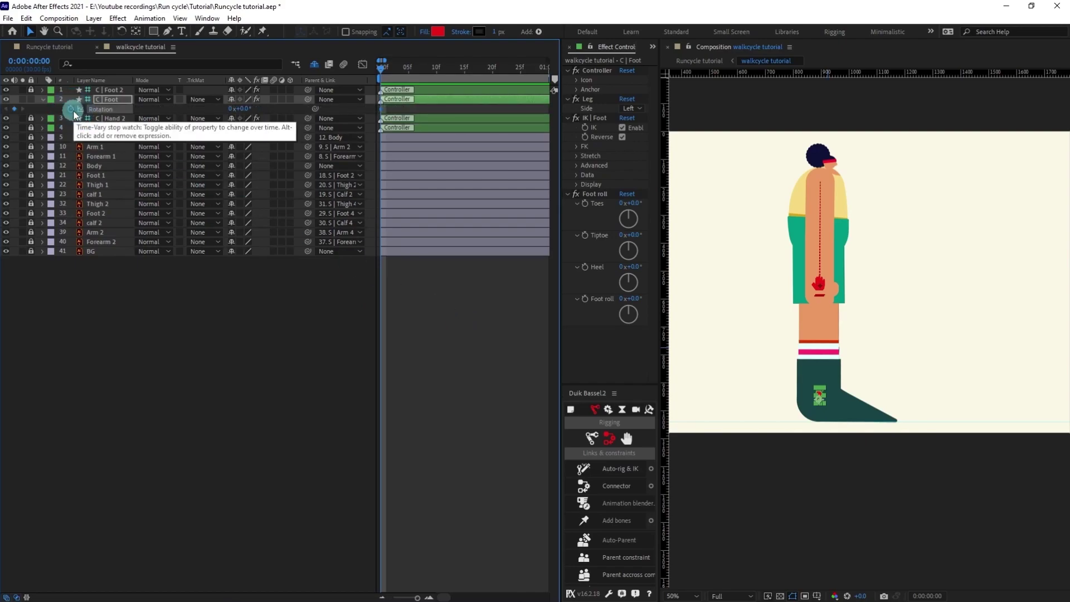
key(shift+p)
scroll(439, 353, up, 2)
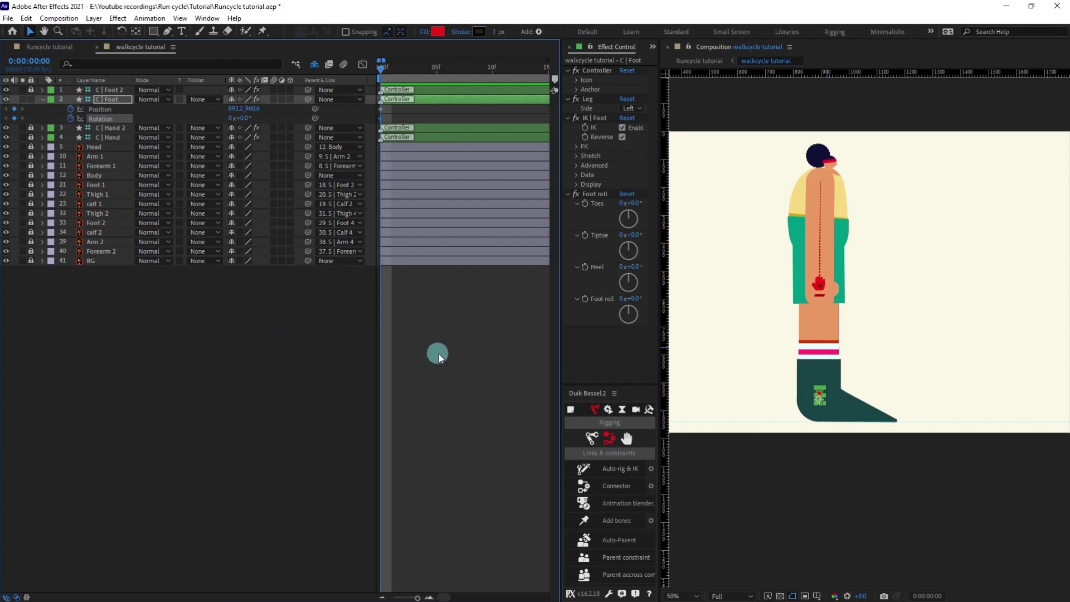
scroll(443, 351, down, 5)
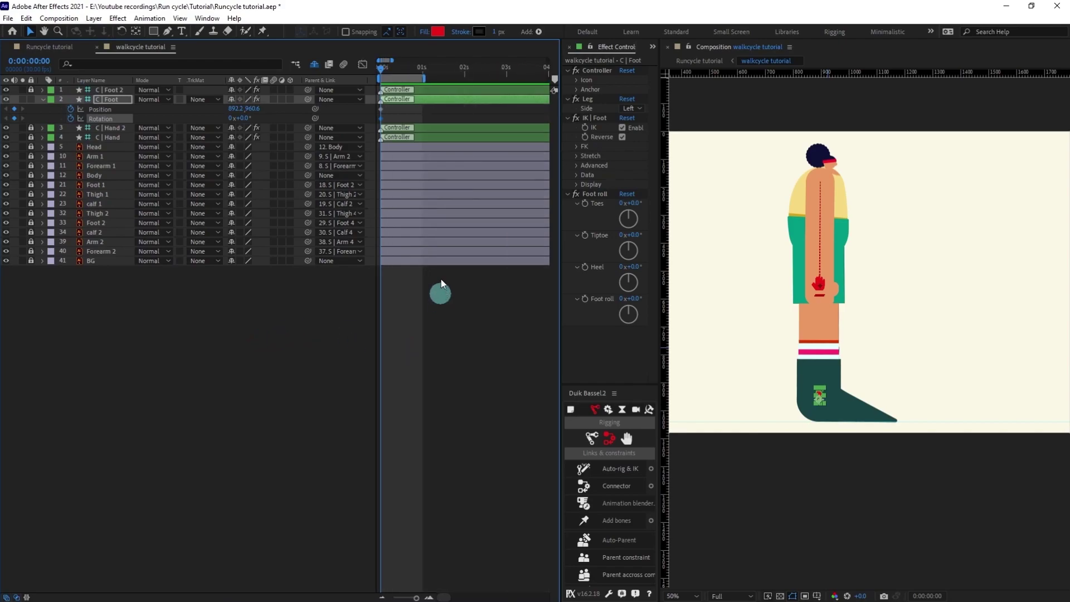
Move the C | Foot controller horizontally forward to about X 1267, keeping the foot on the ground guide.
click(817, 400)
scroll(865, 393, up, 1)
drag(844, 398, 840, 366)
key(v)
drag(787, 423, 959, 428)
scroll(967, 426, down, 3)
scroll(947, 429, up, 3)
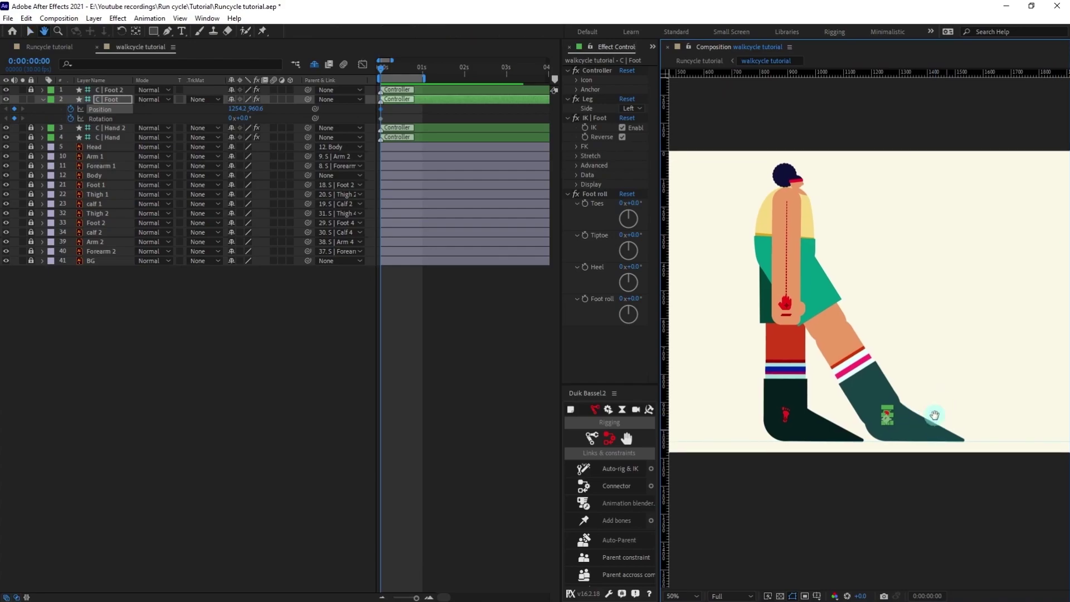
drag(915, 496, 911, 498)
Unlock the Body layer and lower the body into a deep stride pose.
click(30, 175)
click(113, 177)
scroll(908, 252, down, 2)
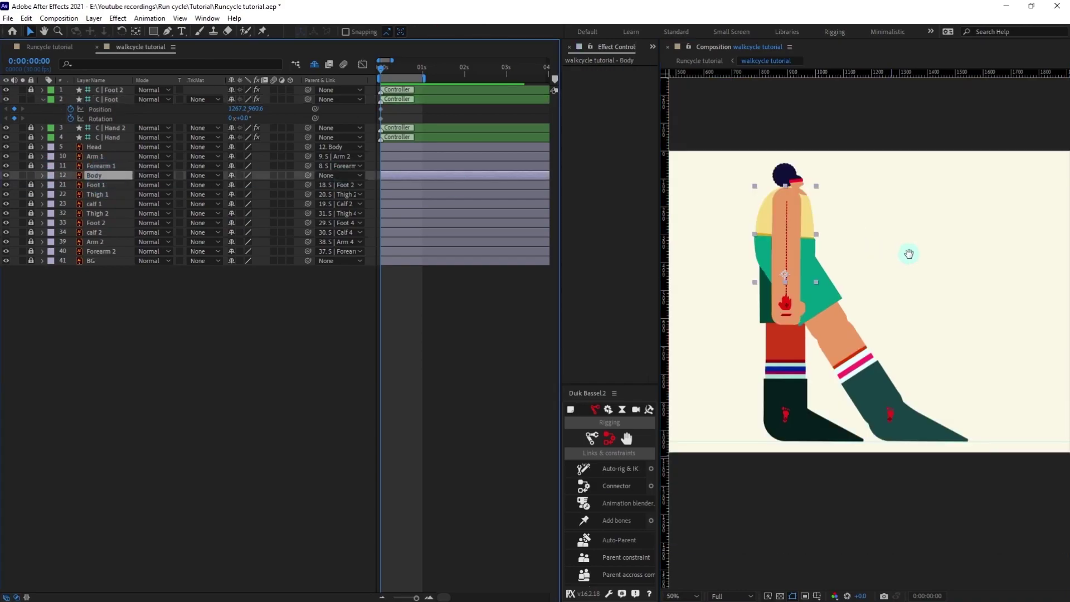
drag(810, 271, 801, 290)
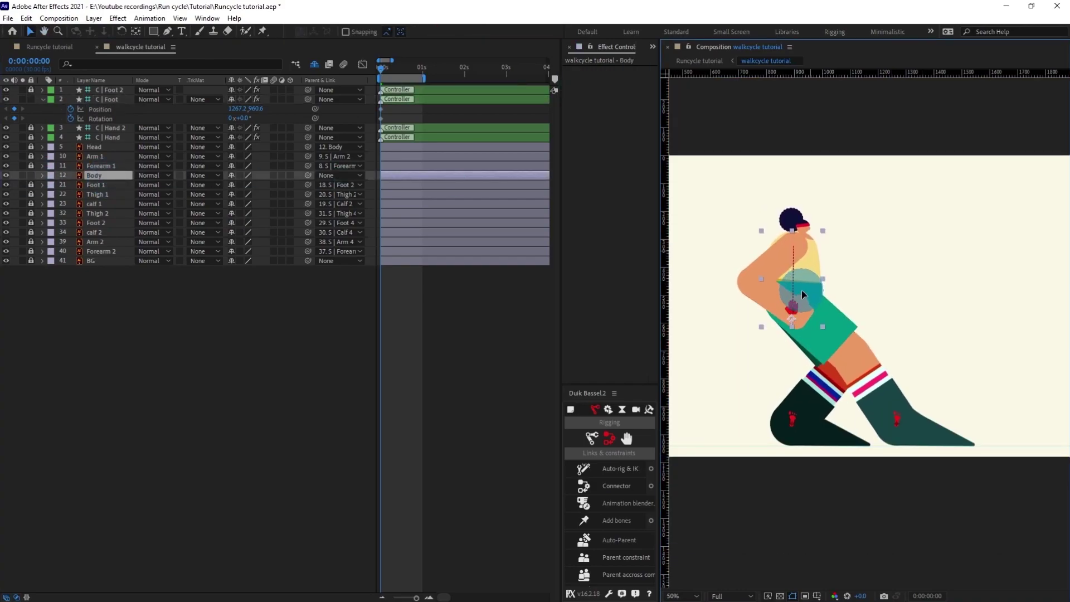
Shift the C | Foot controller forward to X 1272.2 and set its Rotation to -25°.
drag(897, 421, 898, 422)
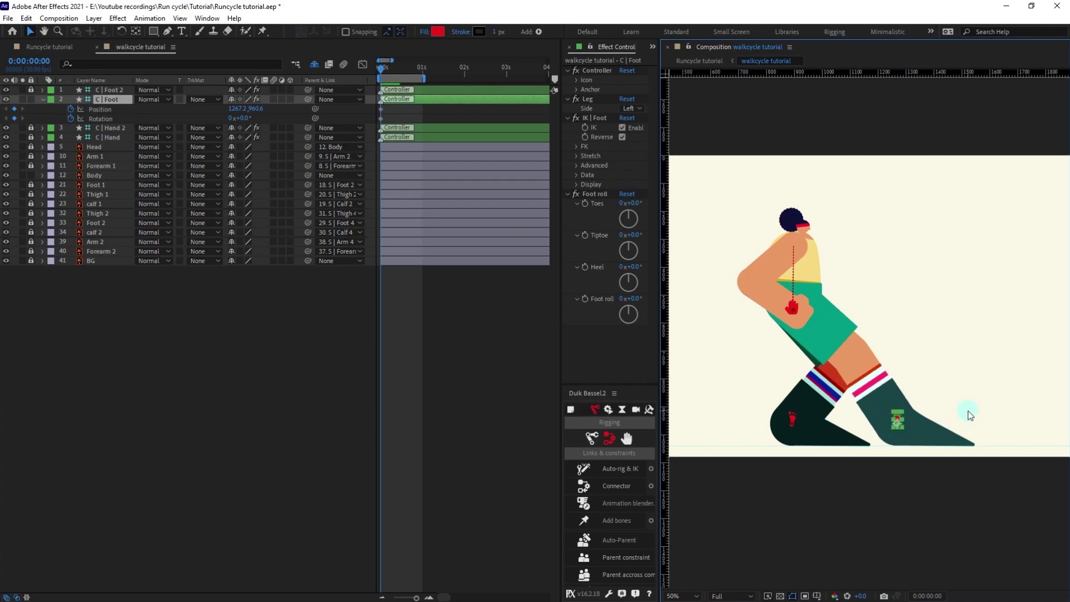
scroll(917, 342, up, 2)
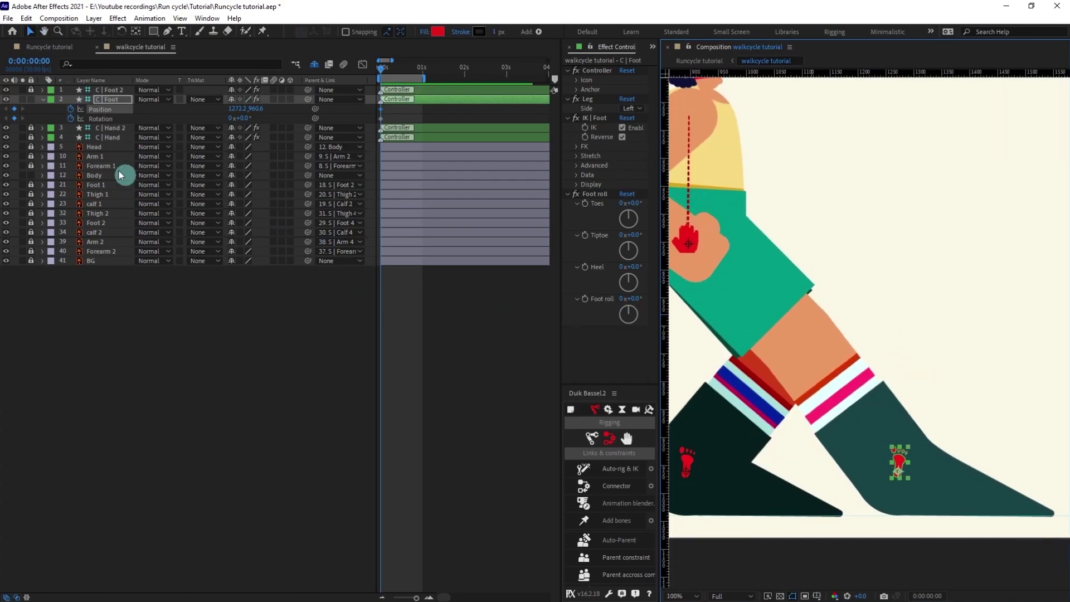
mouse_move(252, 124)
mouse_down()
mouse_move(240, 114)
mouse_move(243, 134)
mouse_up()
click(243, 118)
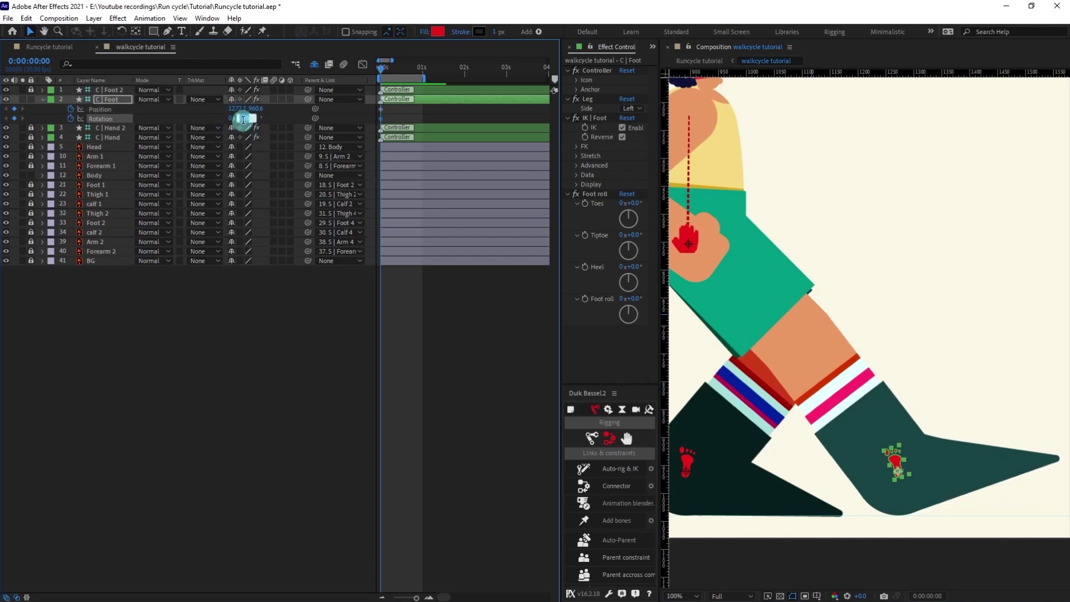
text(-25)
key(Return)
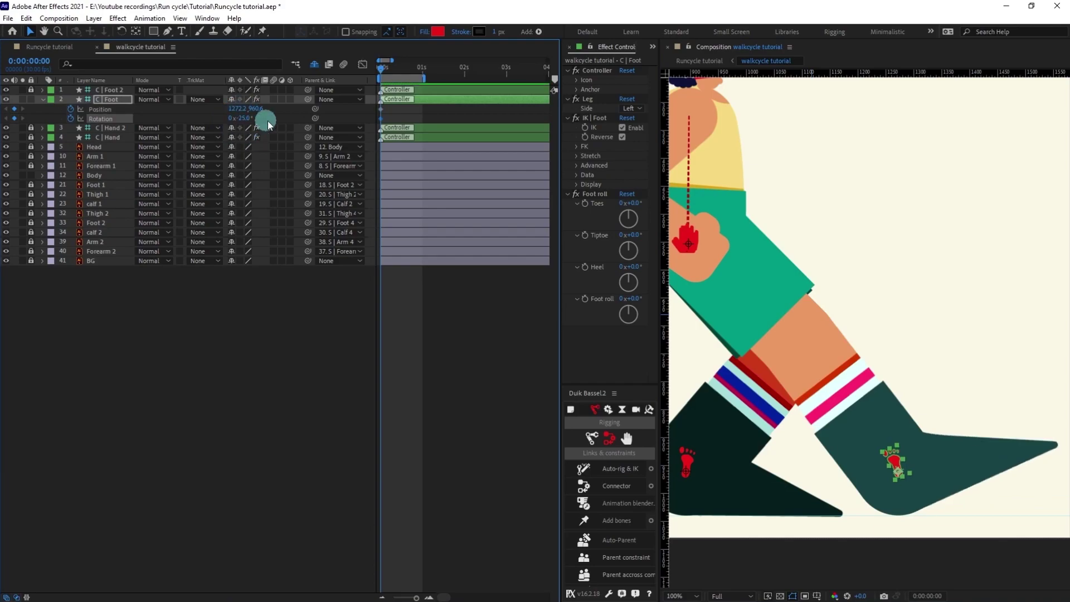
click(49, 62)
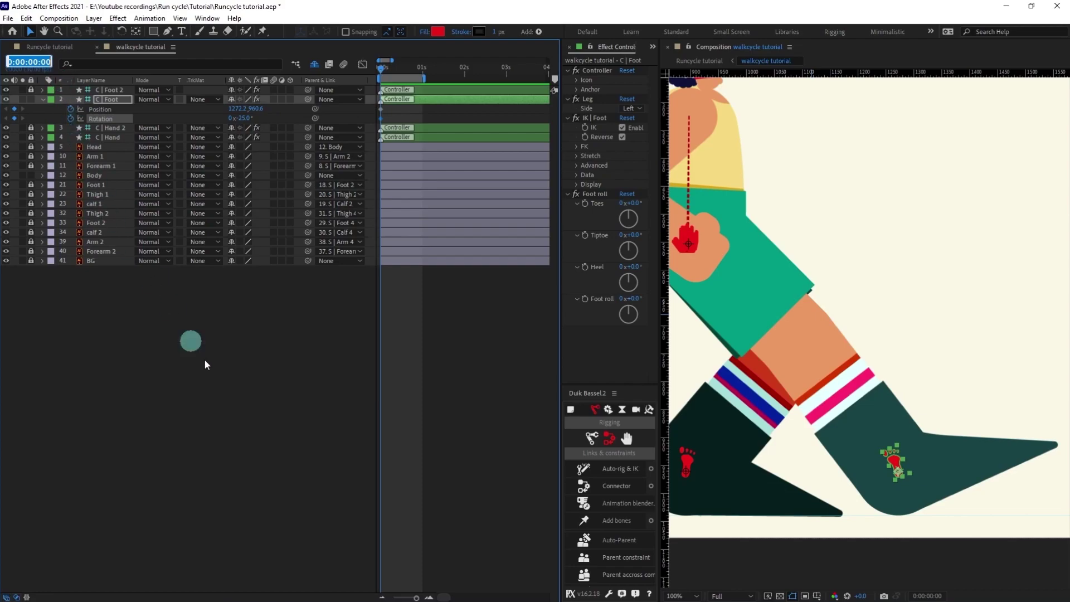
text(2)
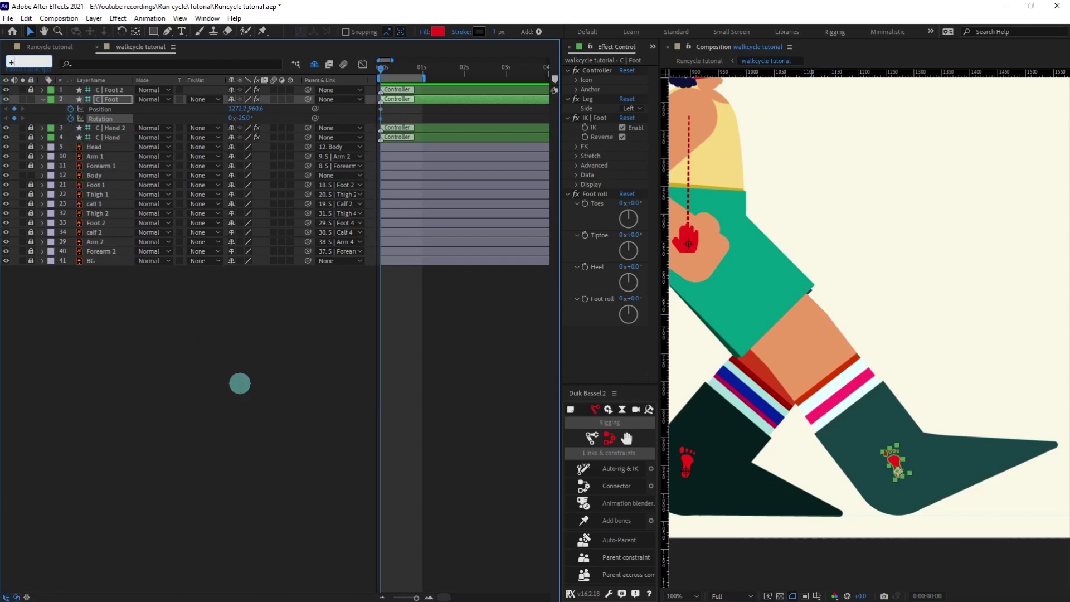
key(Return)
click(37, 62)
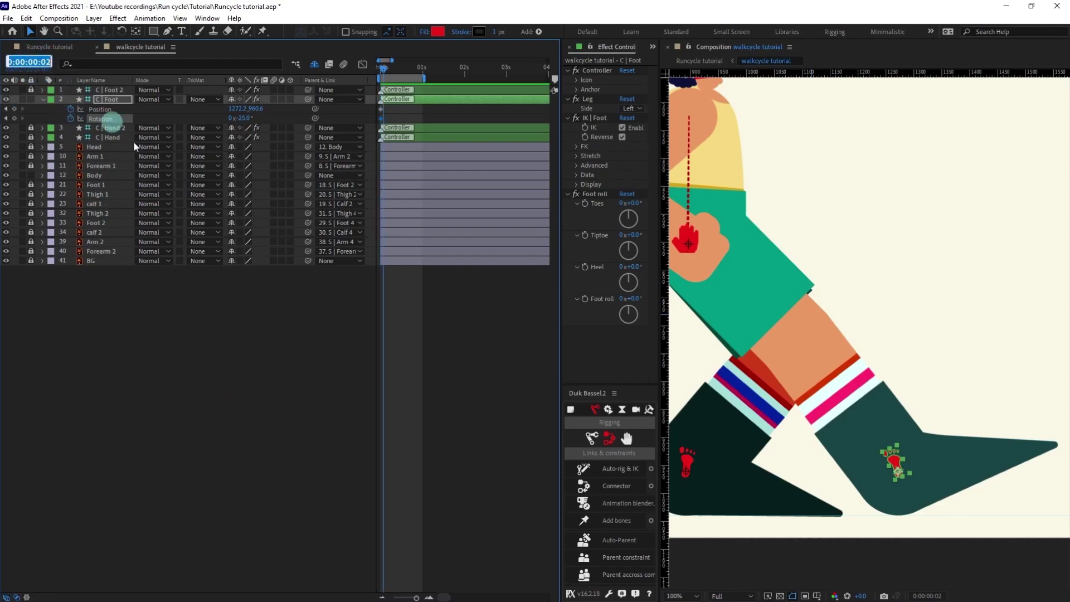
click(282, 359)
key(Home)
Go to frame 20 and add matching Position and Rotation keyframes on C | Foot.
click(32, 62)
text(+20)
key(Return)
click(12, 111)
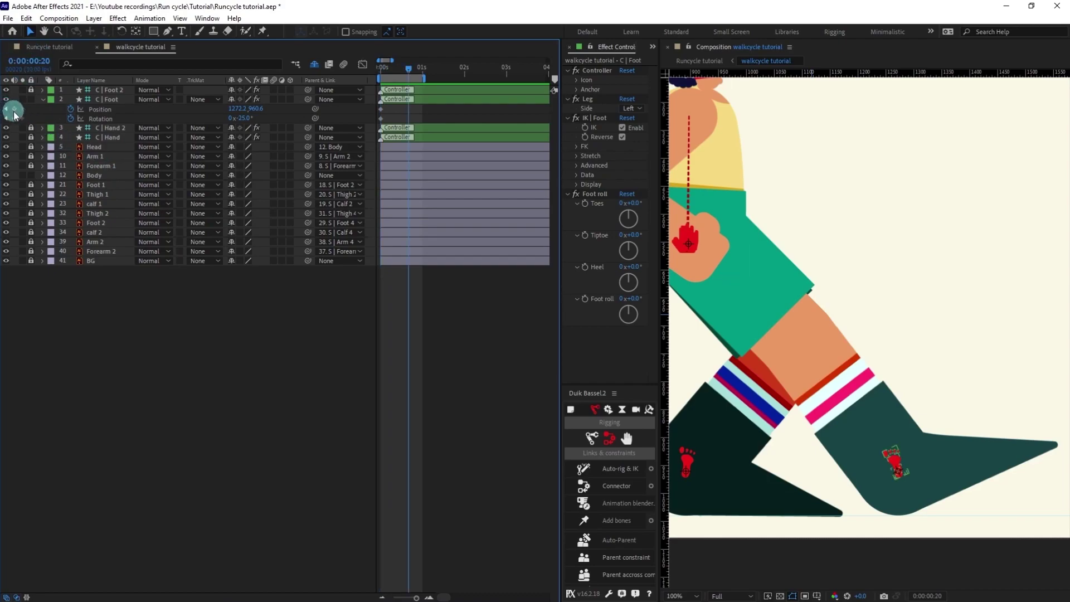
click(14, 110)
click(14, 118)
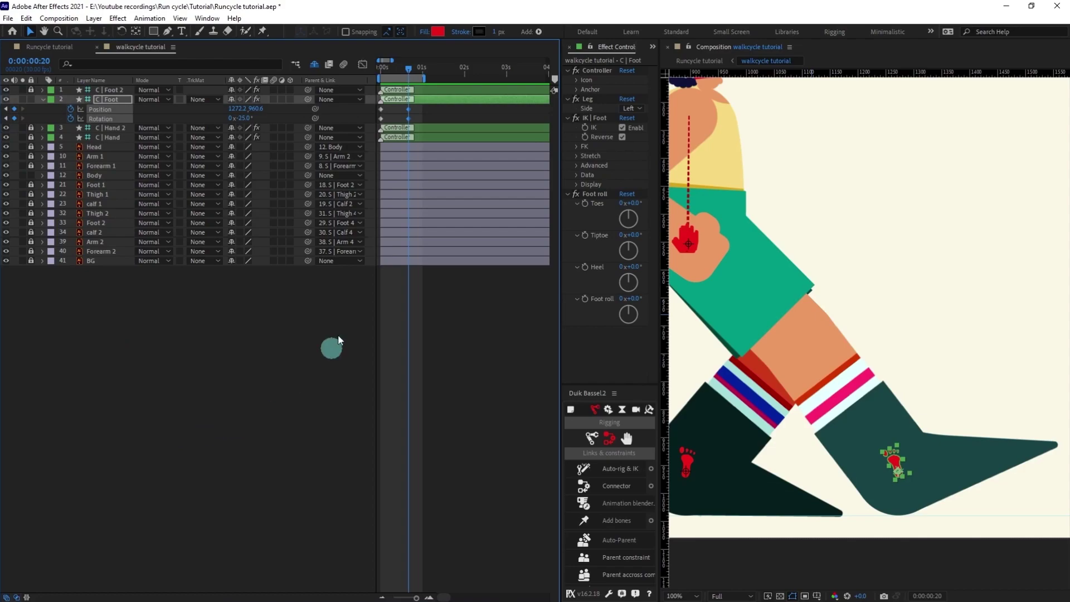
Shorten the work area so that it ends at frame 20.
key(equal)
key(equal)
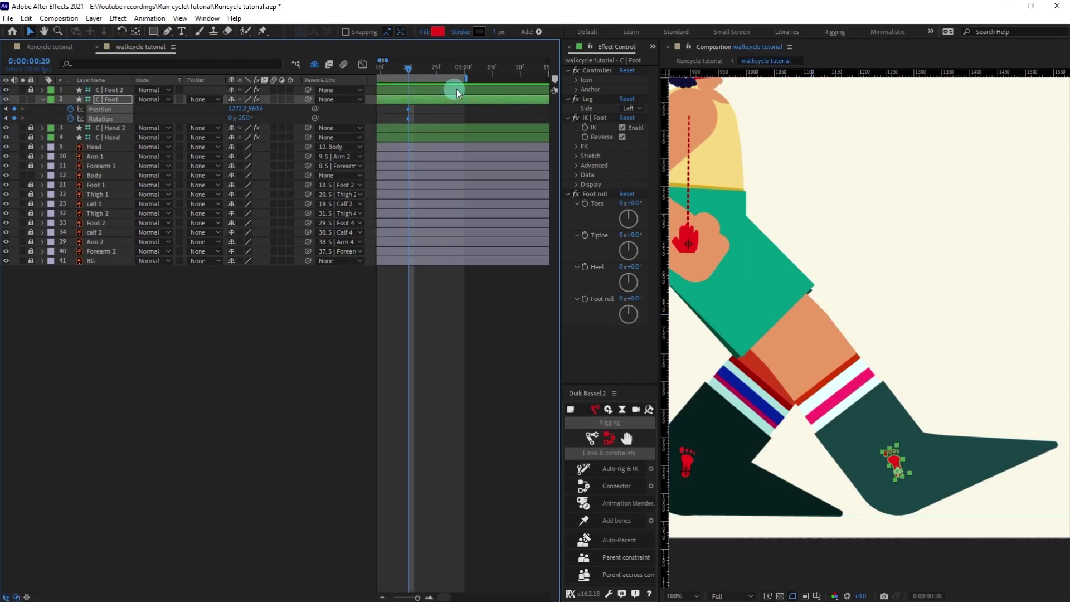
drag(466, 78, 411, 73)
Return to frame 0 and open the current time for editing.
click(35, 70)
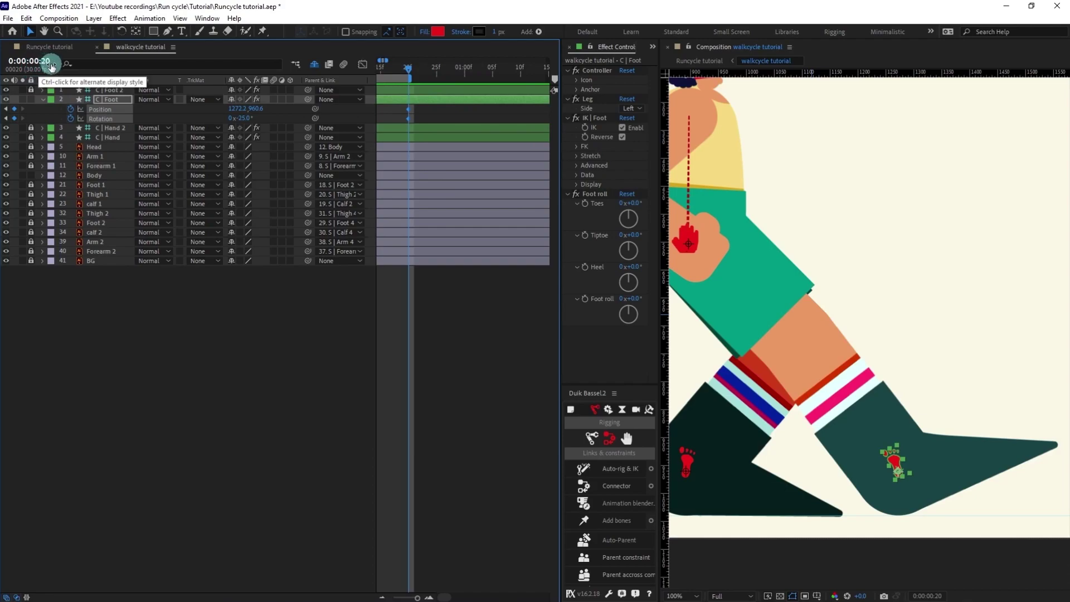
key(minus)
key(minus)
key(minus)
drag(394, 69, 359, 71)
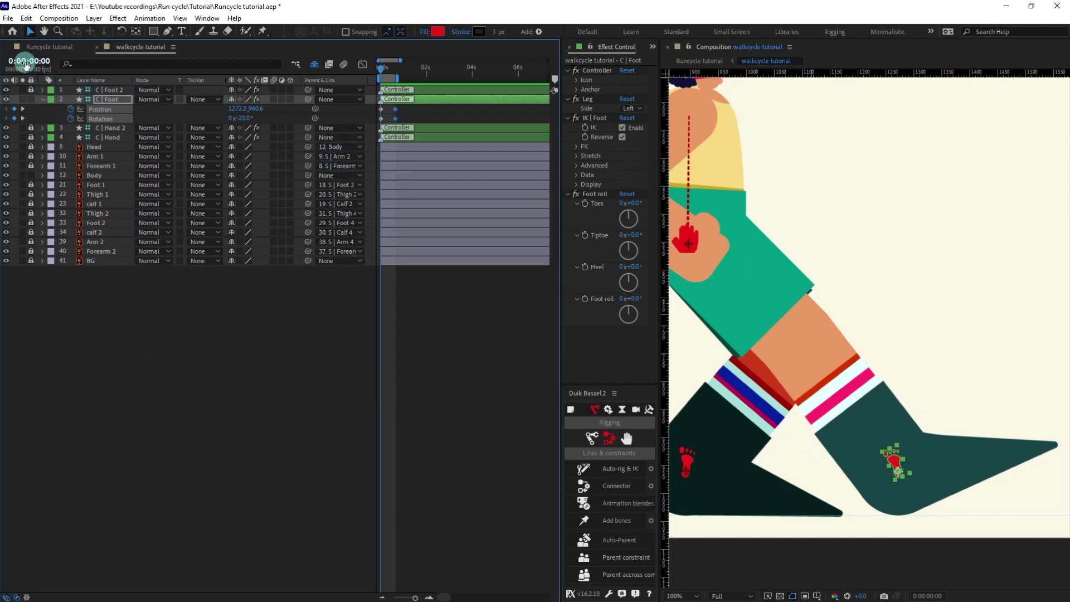
click(15, 66)
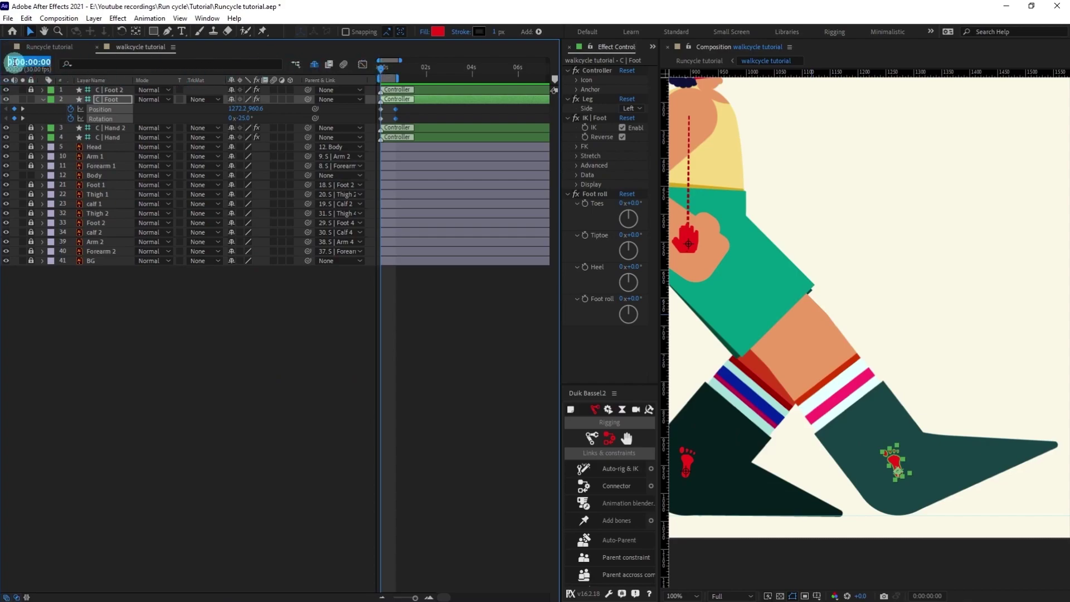
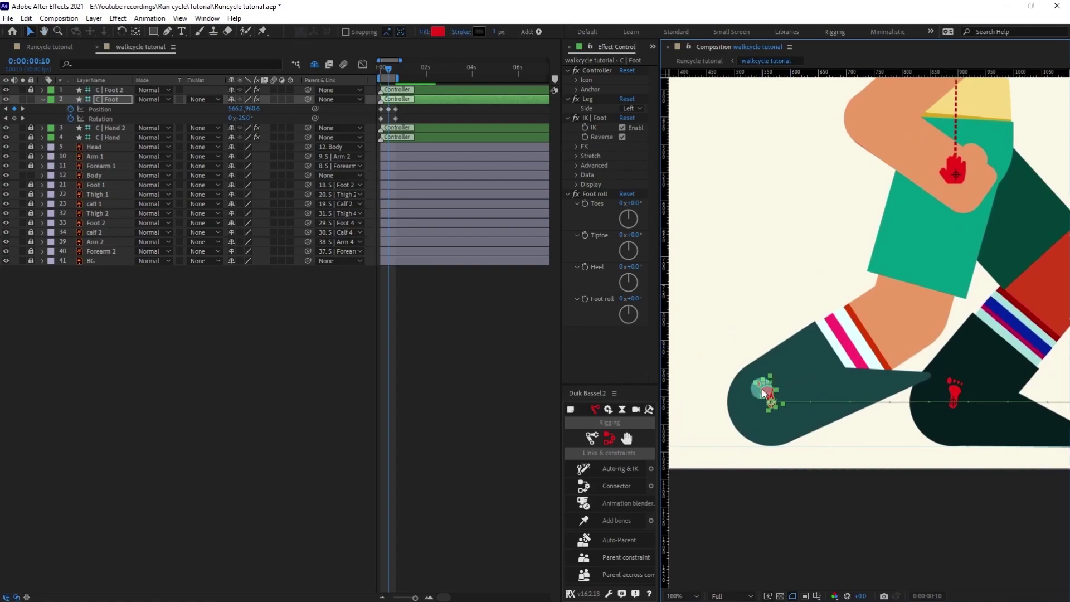
At frame 10, raise the C | Foot controller behind the body to about X 381 and set its Rotation to 133°.
drag(759, 363, 709, 210)
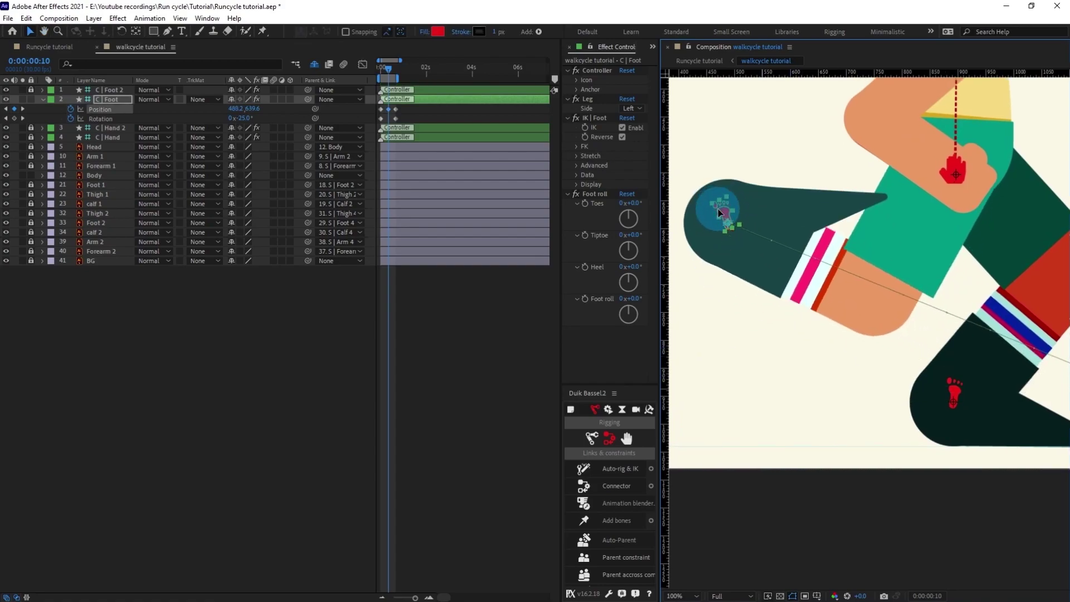
drag(243, 119, 310, 104)
scroll(938, 266, down, 1)
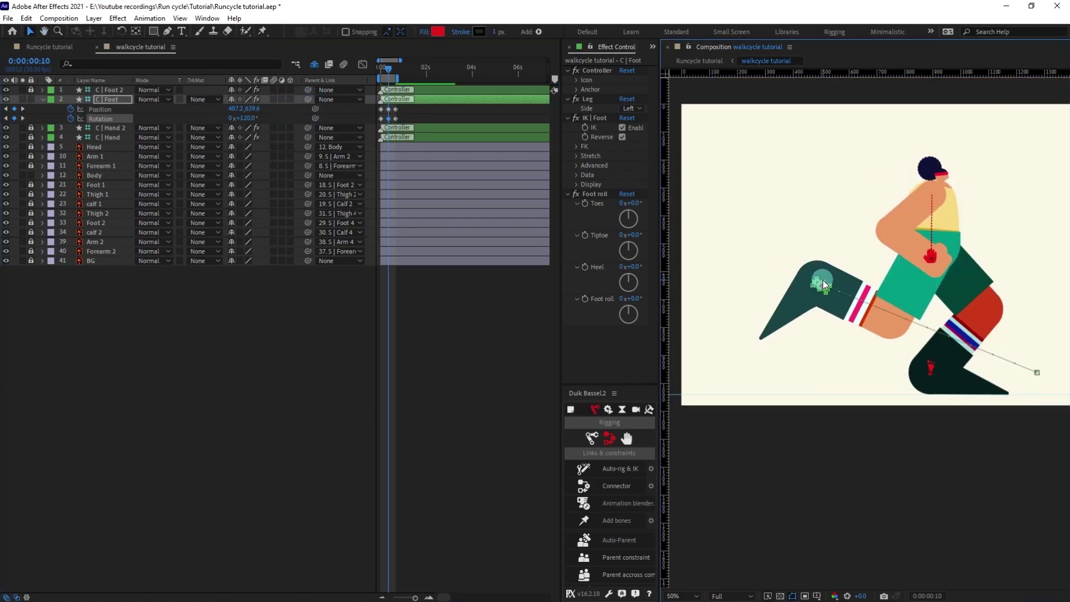
scroll(822, 280, up, 1)
drag(810, 225, 752, 164)
scroll(867, 229, down, 1)
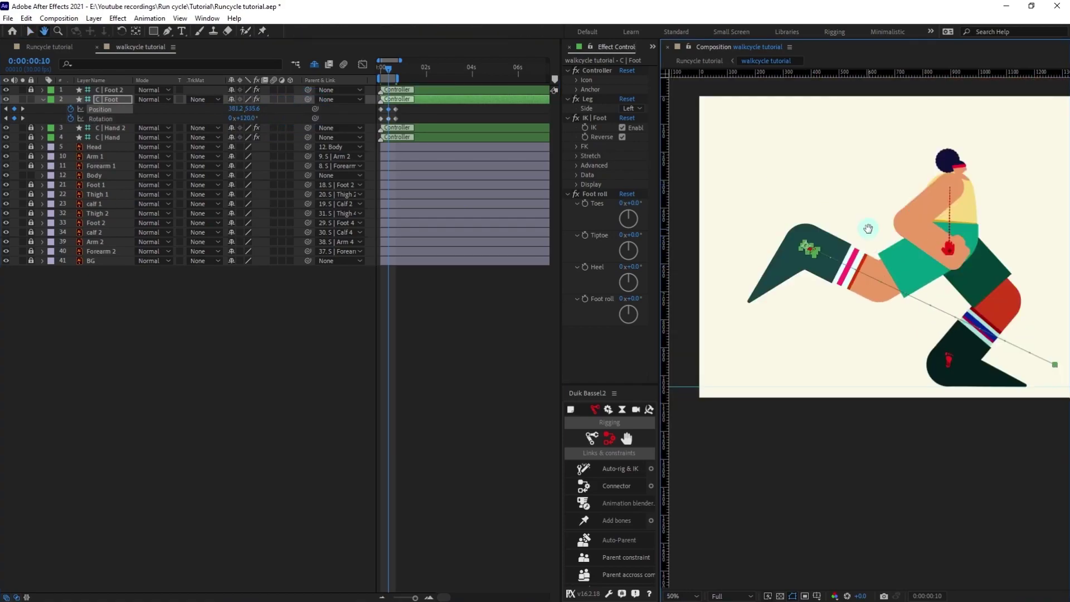
drag(867, 229, 854, 236)
drag(247, 118, 254, 118)
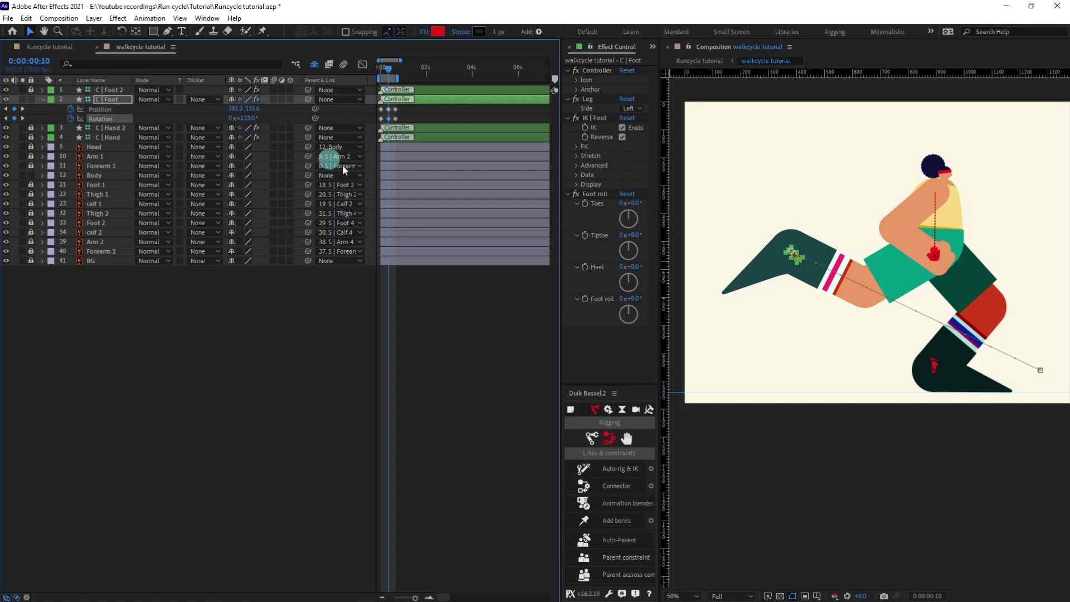
Apply Easy Ease to all Position and Rotation keyframes of C | Foot and return to frame 0.
drag(410, 112, 359, 132)
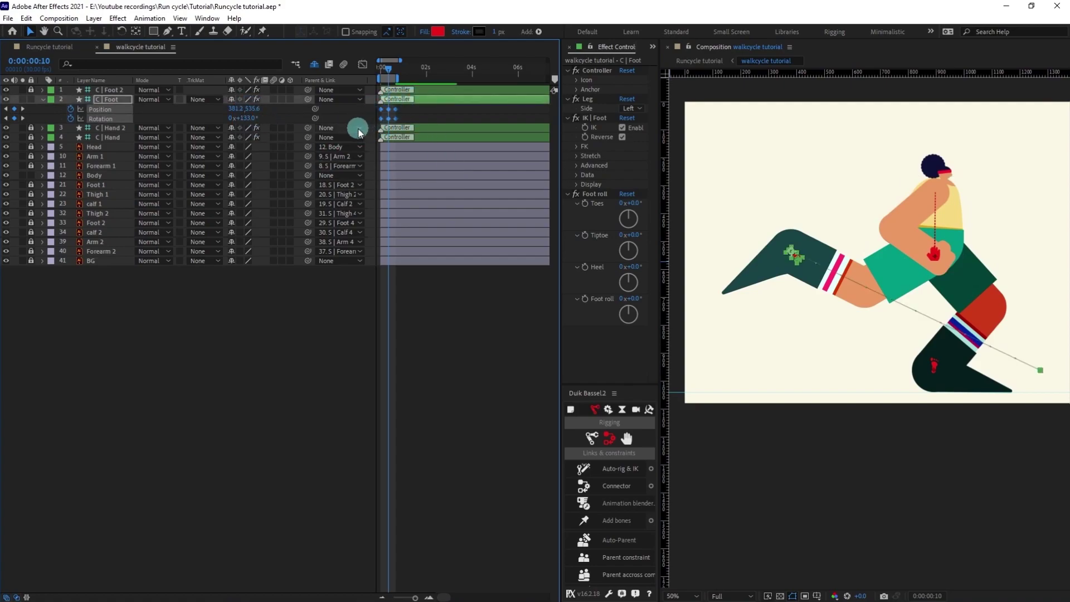
key(F9)
key(equal)
key(equal)
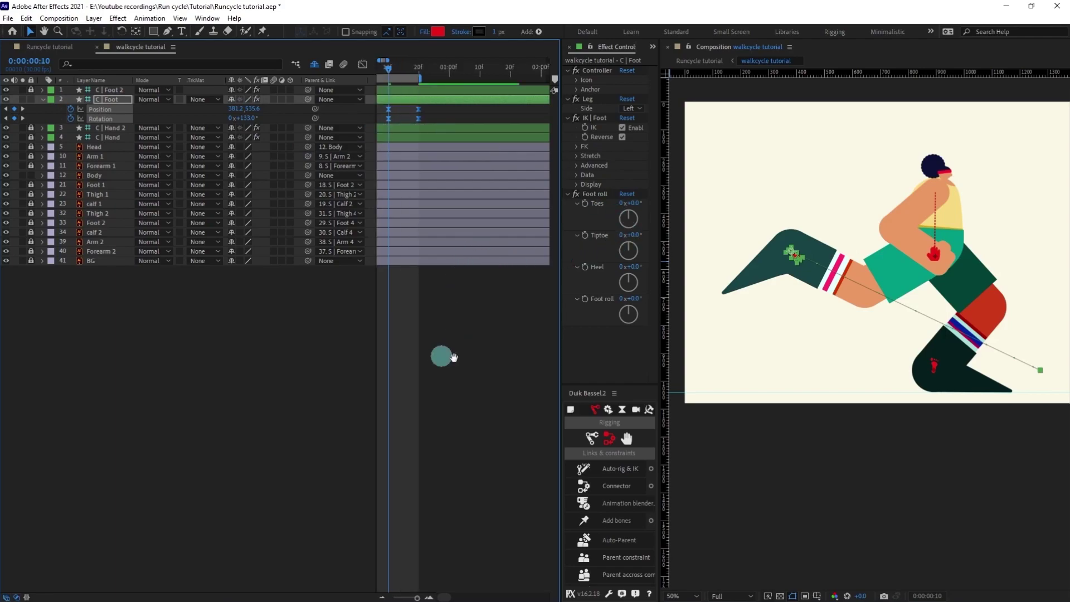
drag(388, 66, 334, 64)
click(408, 348)
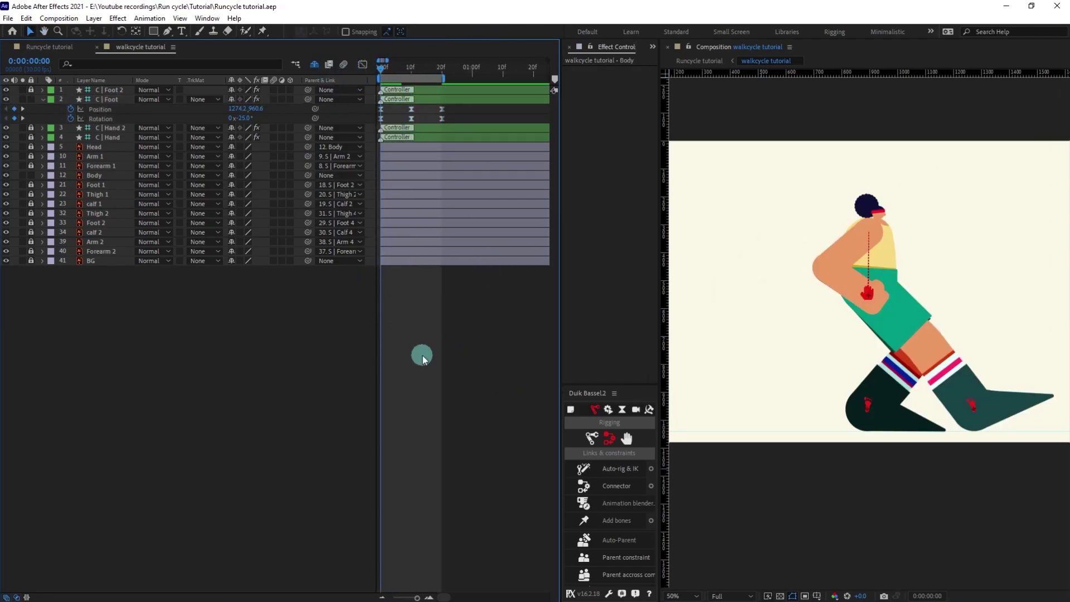
click(408, 103)
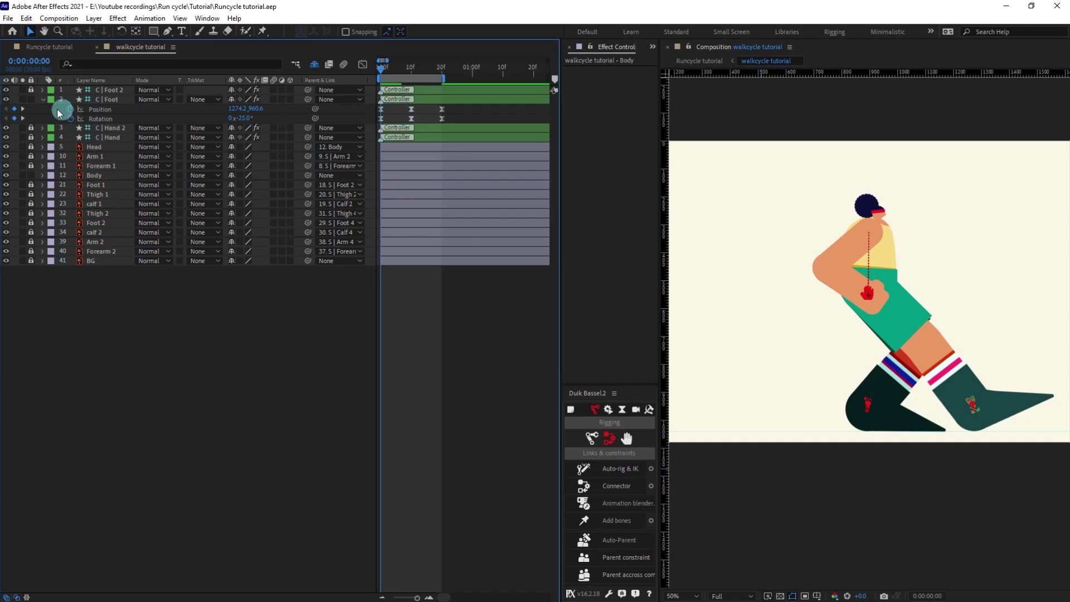
At frame 5, separate the C | Foot Position into X and Y dimensions and apply Easy Ease to all their keyframes.
click(31, 63)
text(+5)
key(Return)
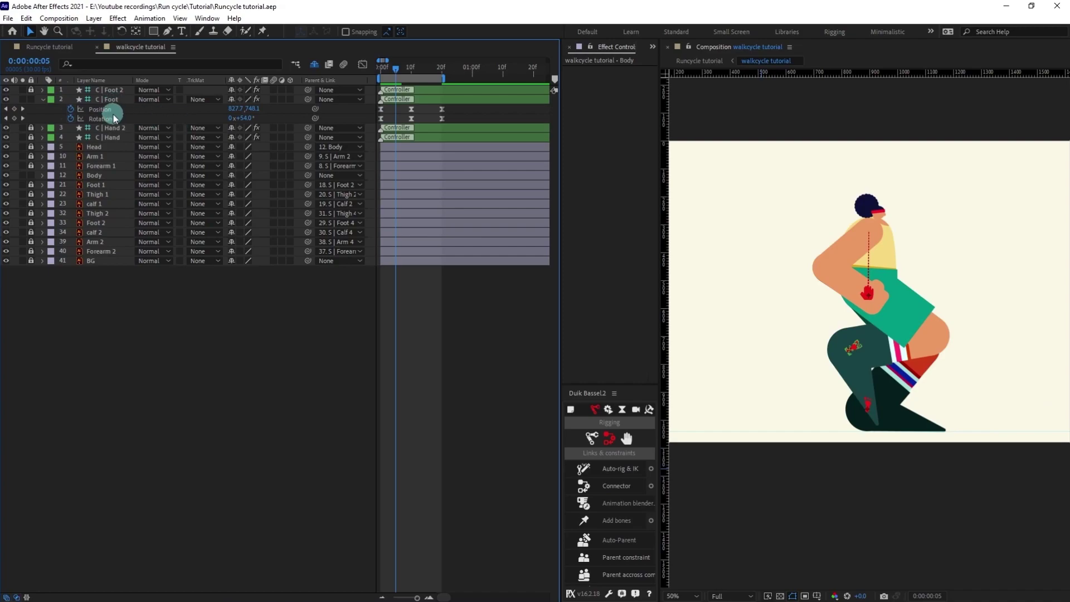
click(111, 113)
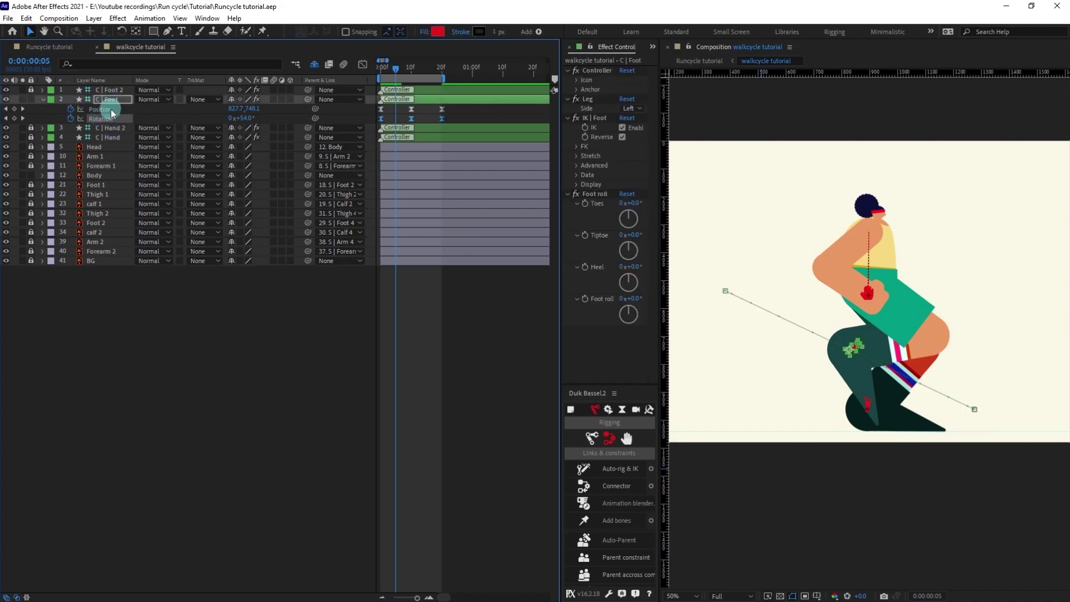
right_click(108, 109)
click(155, 141)
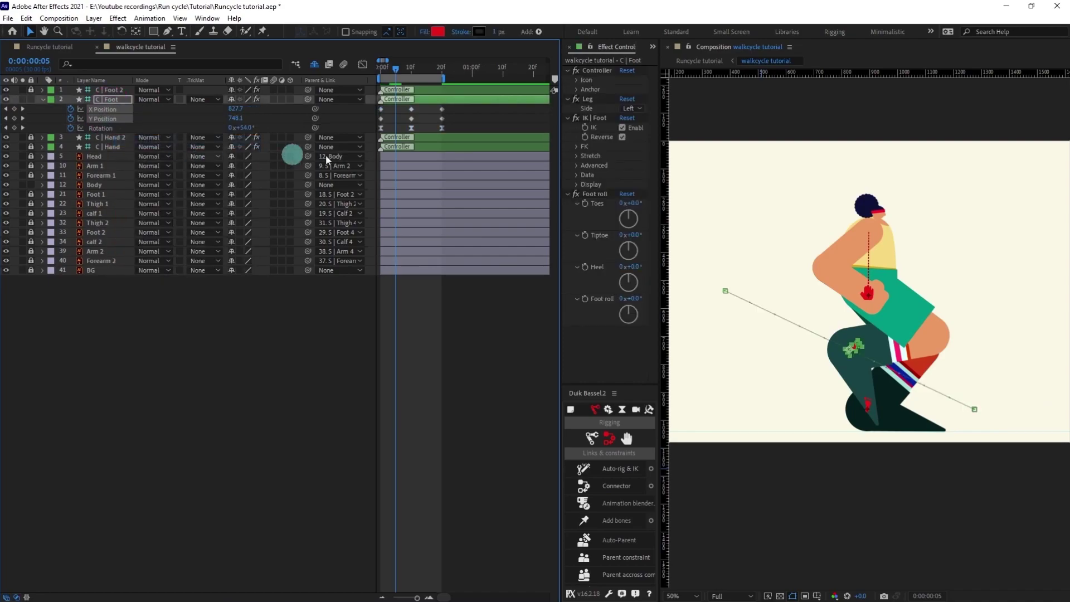
drag(450, 110, 375, 114)
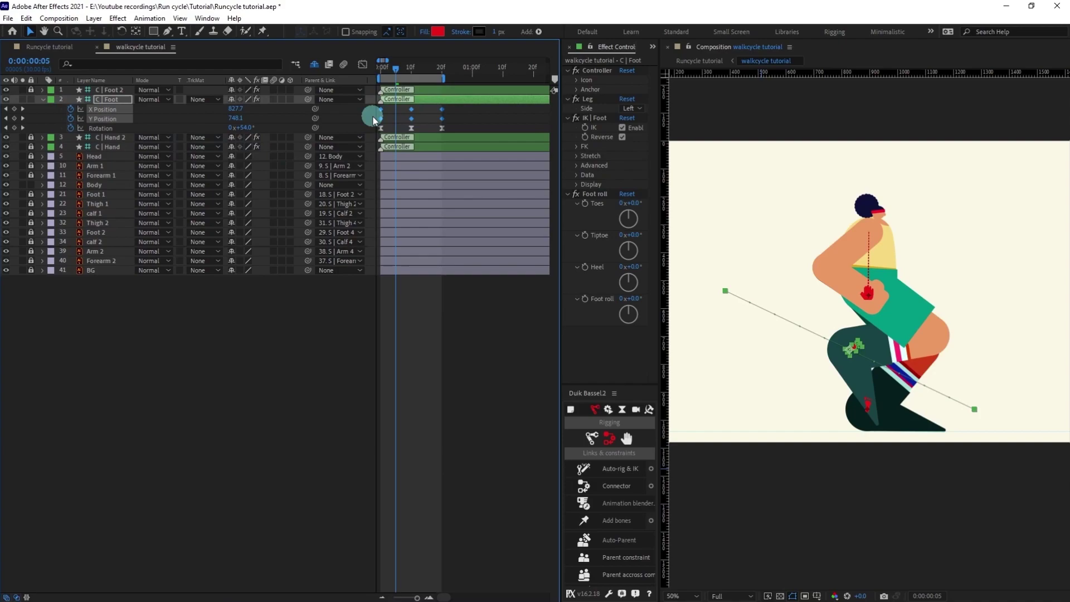
click(430, 323)
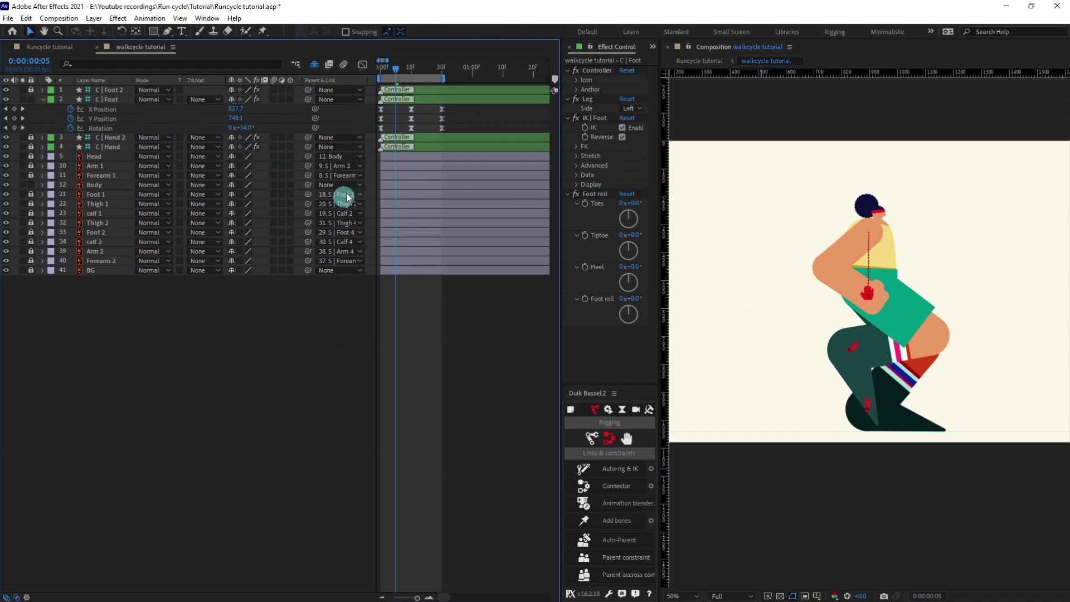
Copy the first Y Position keyframe of C | Foot to frame 5 and set the Rotation there to 0°.
click(381, 118)
drag(388, 120, 363, 129)
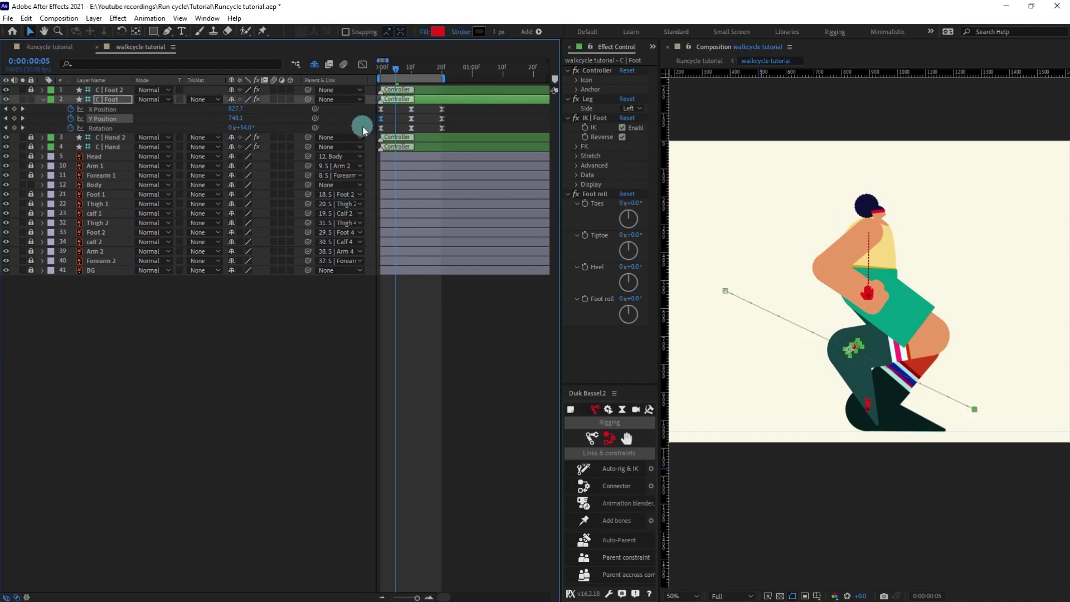
key(ctrl+v)
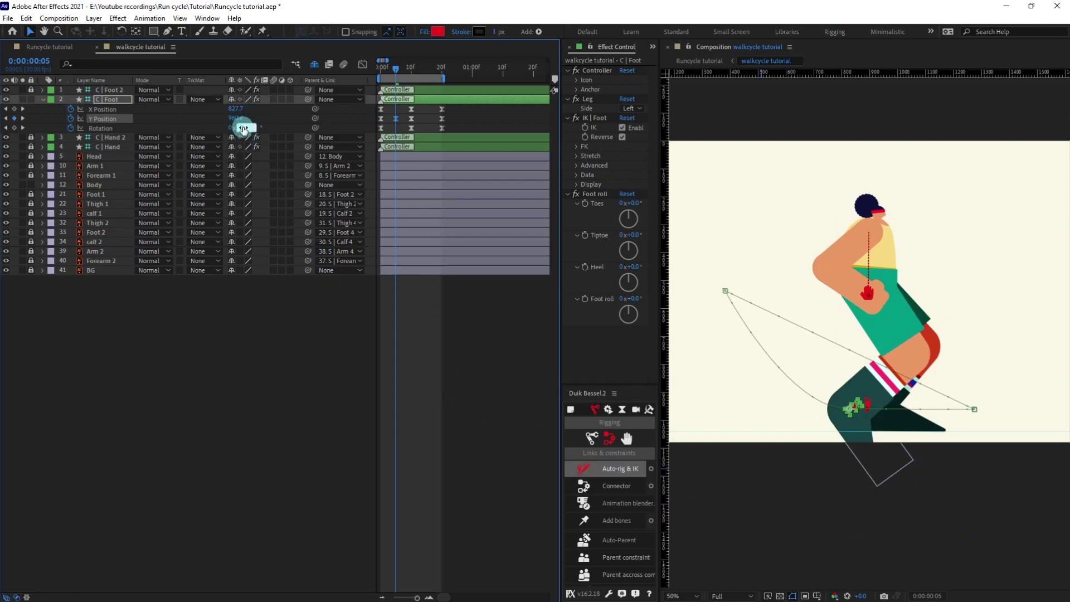
text(0)
key(Return)
scroll(916, 314, up, 1)
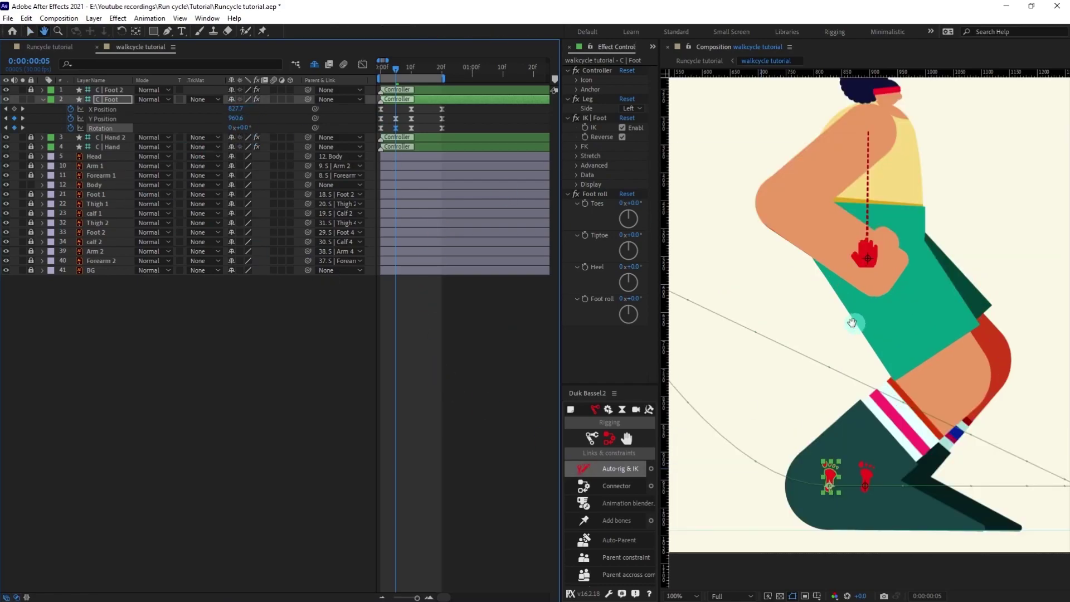
drag(853, 321, 929, 263)
scroll(928, 264, down, 1)
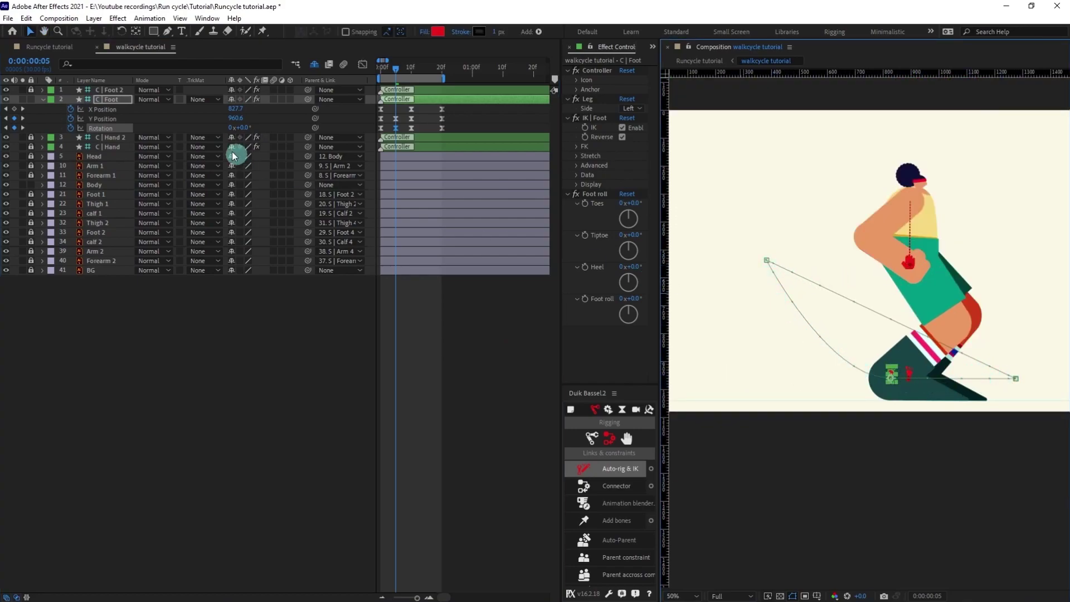
Go to frame 8 and move the C | Foot controller farther back to about X 360, Y 677.
scroll(396, 179, up, 2)
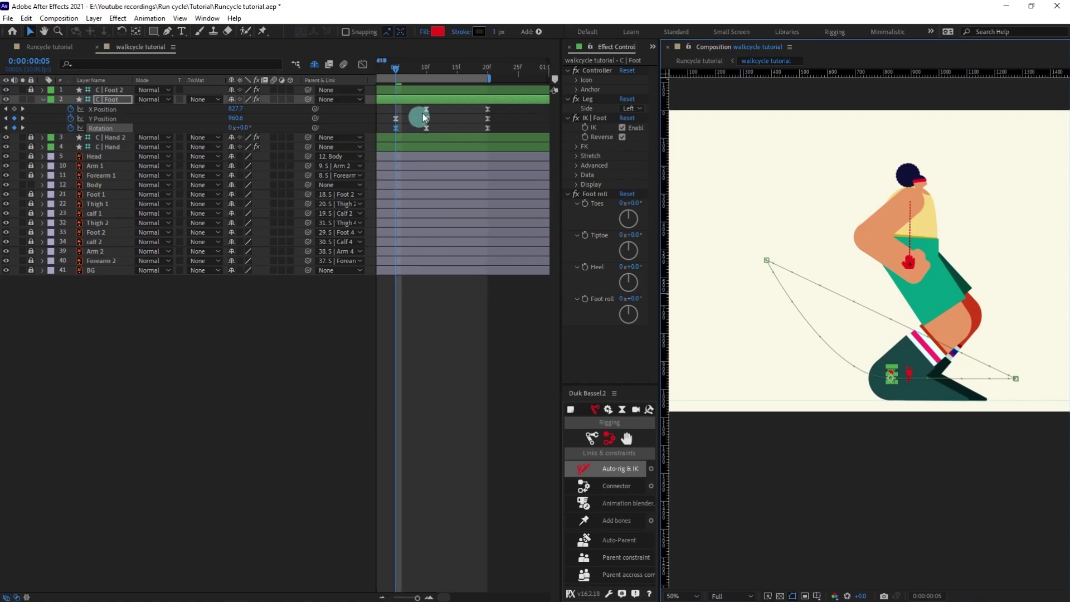
key(Page_Down)
key(Page_Down)
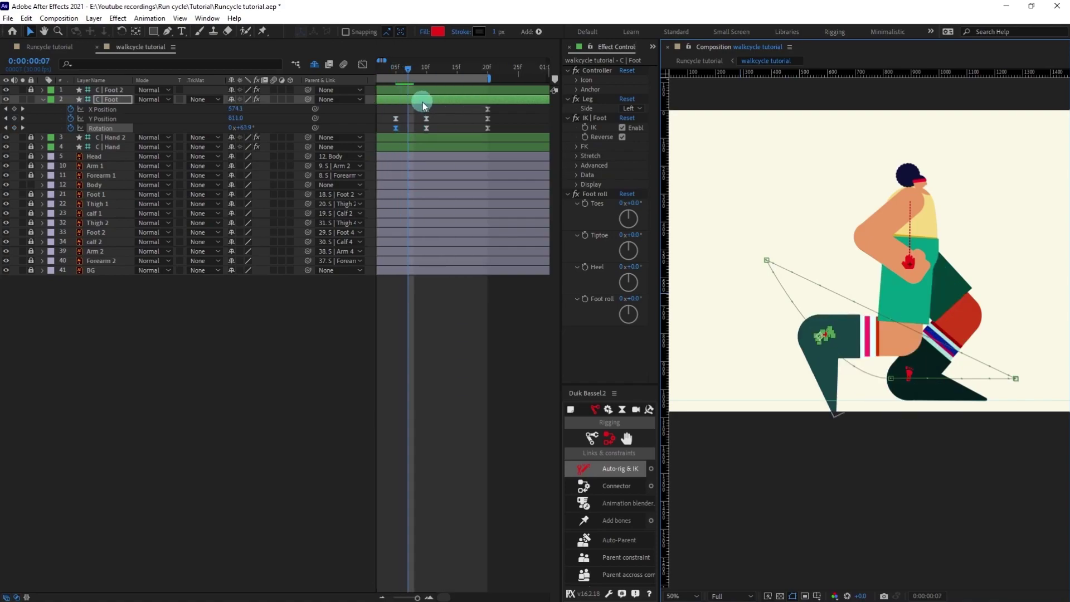
key(Page_Down)
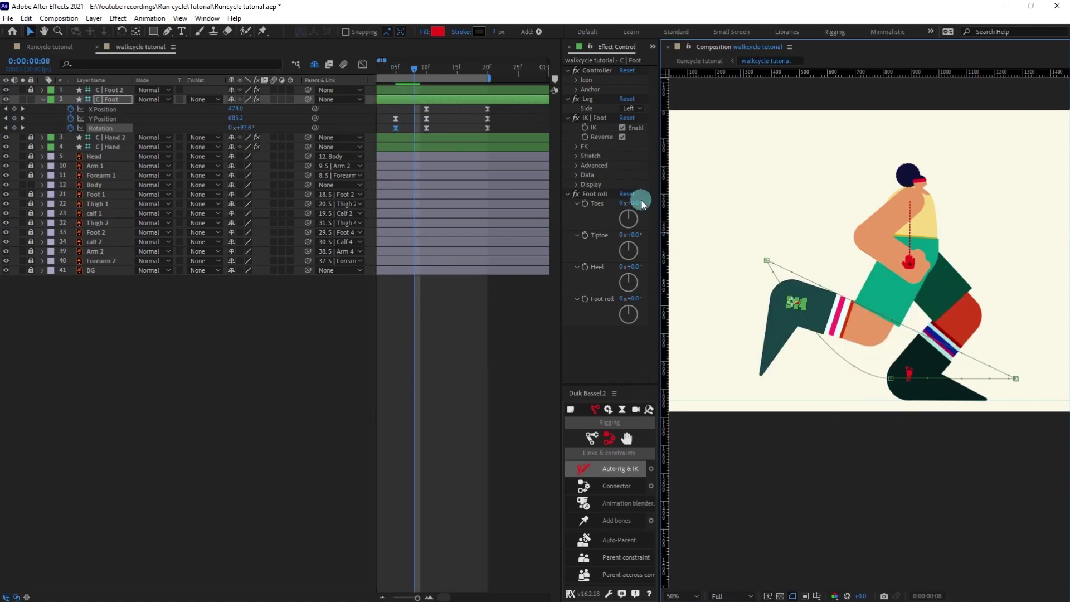
scroll(818, 300, up, 2)
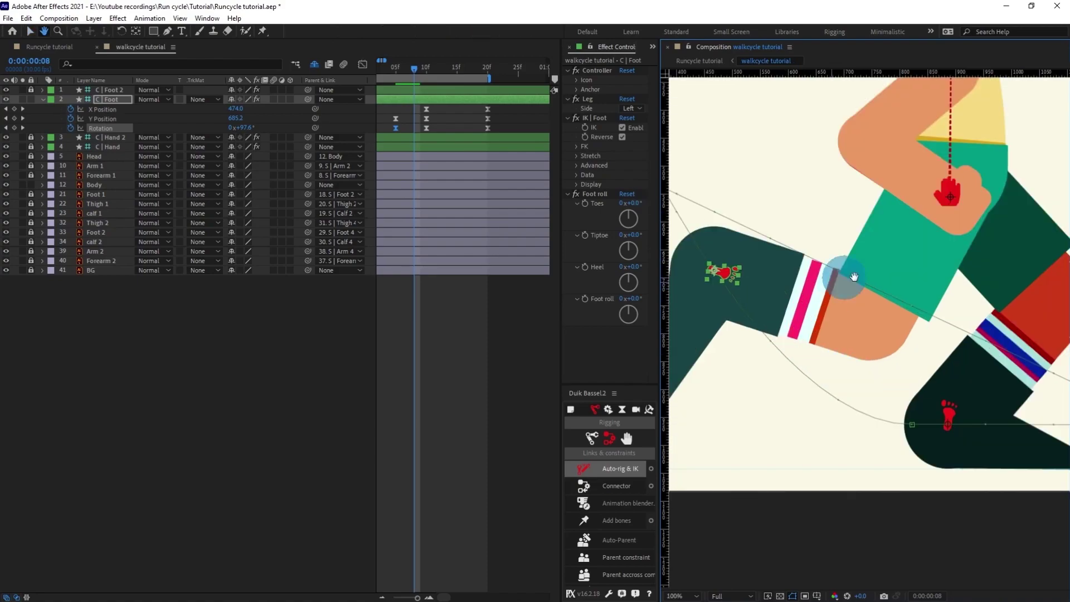
drag(851, 257, 784, 251)
click(329, 65)
key(Page_Up)
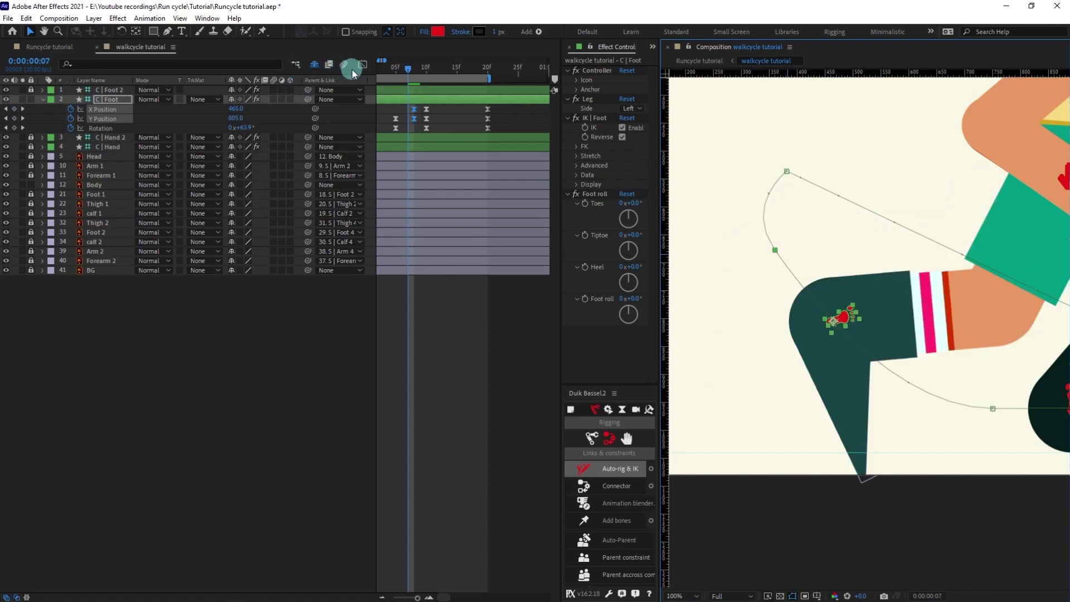
drag(847, 322, 839, 331)
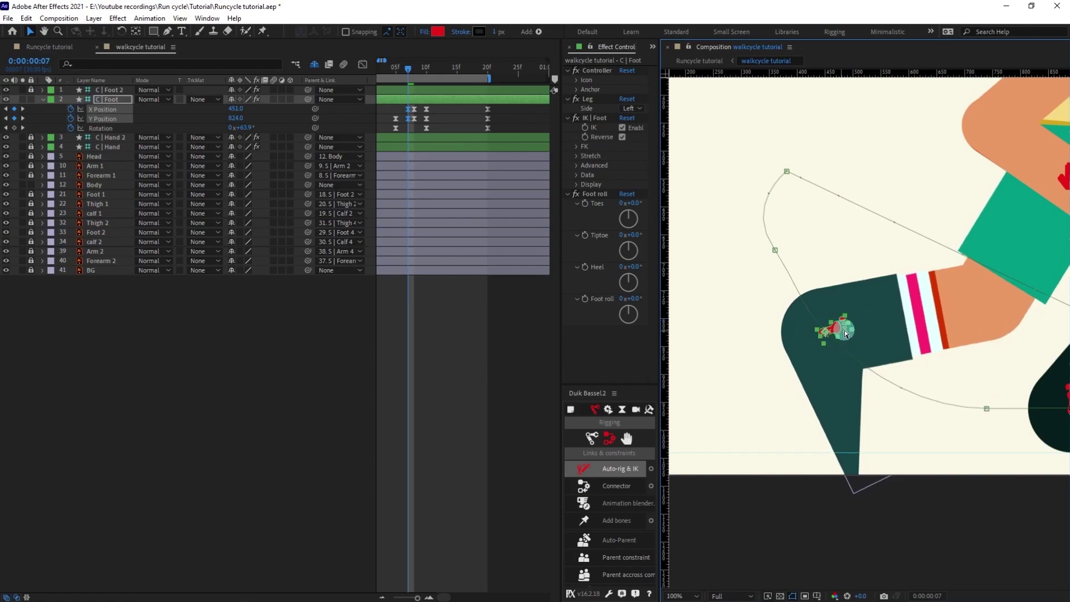
key(ctrl+z)
Nudge C | Foot slightly backward at frame 8, and place it at about X 409, Y 822 at frame 7.
click(409, 67)
drag(409, 66, 414, 67)
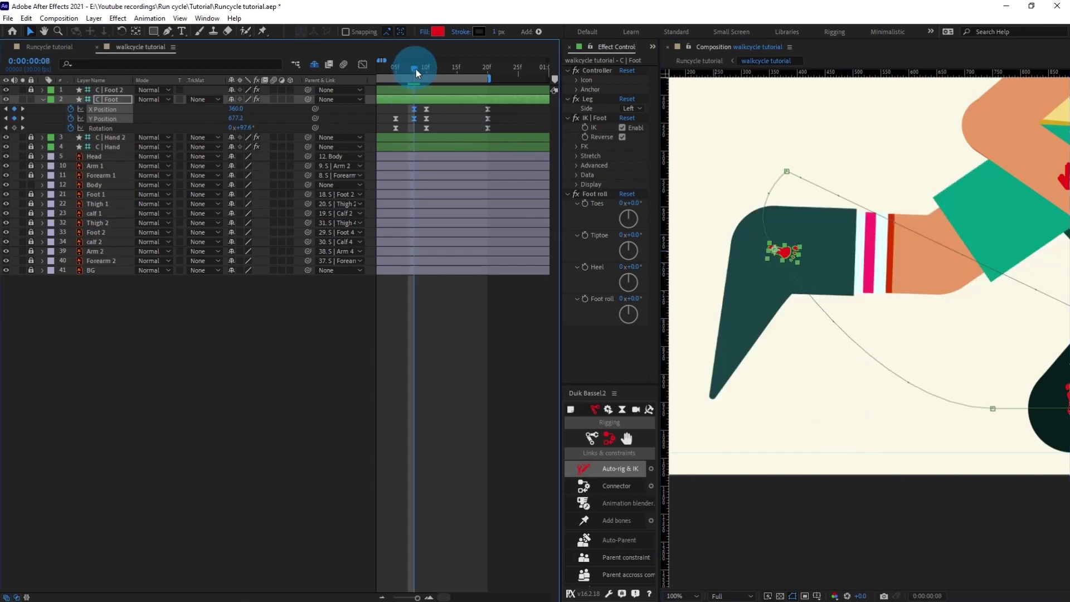
drag(772, 255, 772, 254)
key(Page_Up)
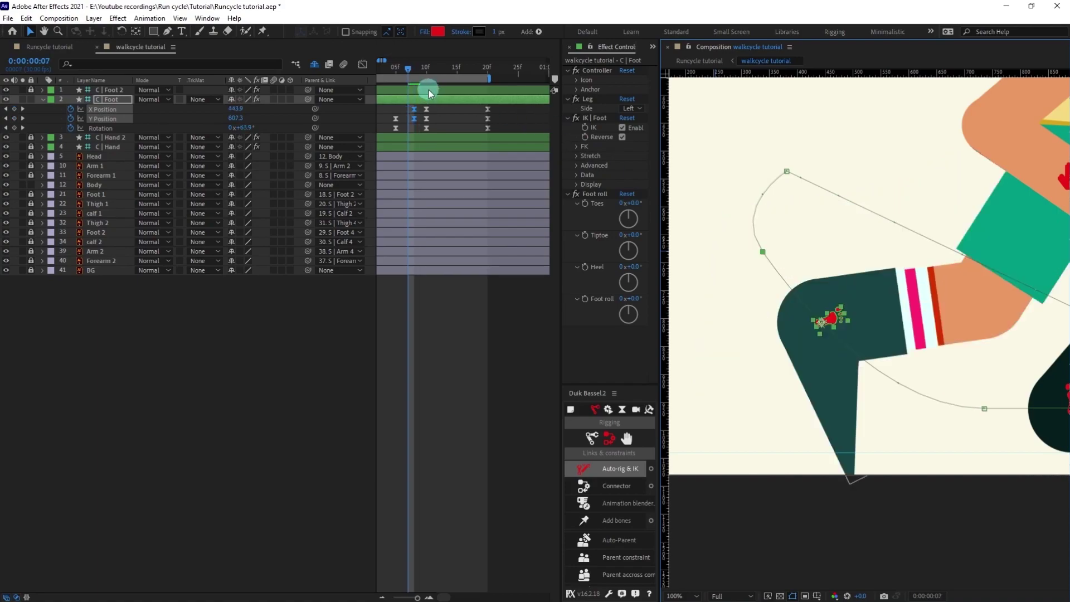
drag(835, 320, 811, 327)
mouse_move(410, 72)
mouse_down()
mouse_move(396, 73)
mouse_move(408, 82)
mouse_up()
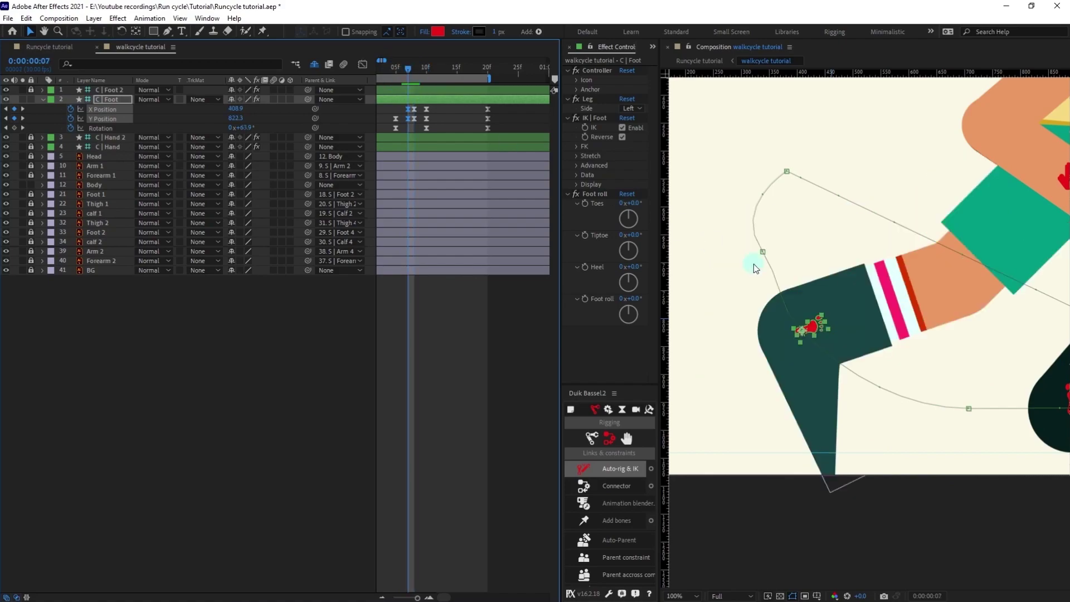
At frame 8, lower the C | Foot controller to about X 358, Y 703.
click(413, 66)
mouse_move(771, 257)
mouse_down()
mouse_move(755, 266)
mouse_move(774, 266)
mouse_up()
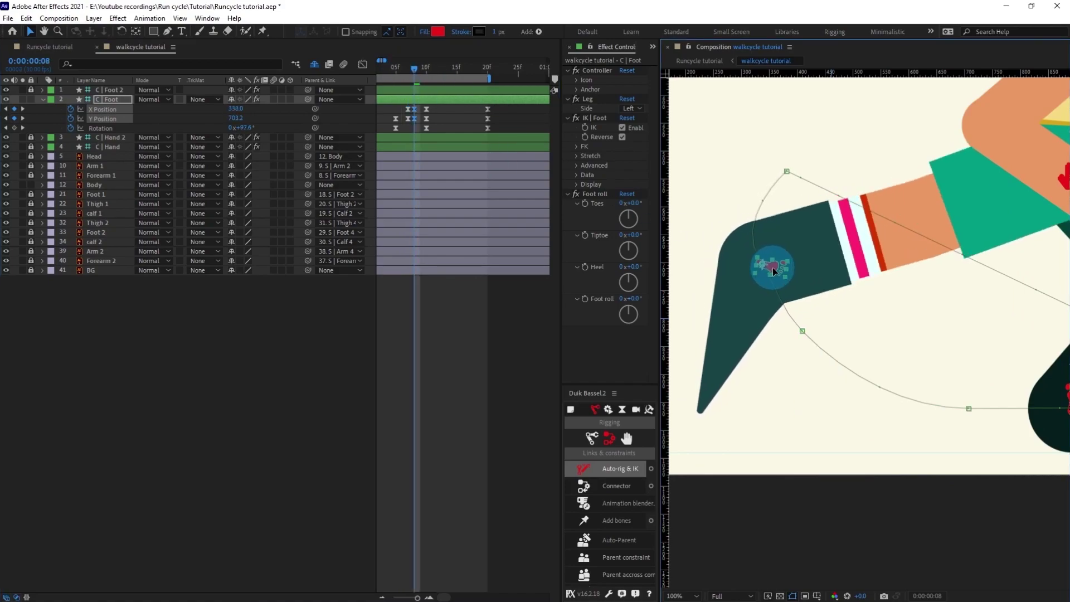
key(comma)
key(comma)
Return to frame 7 and set the Rotation of C | Foot to 32°.
drag(411, 69, 408, 69)
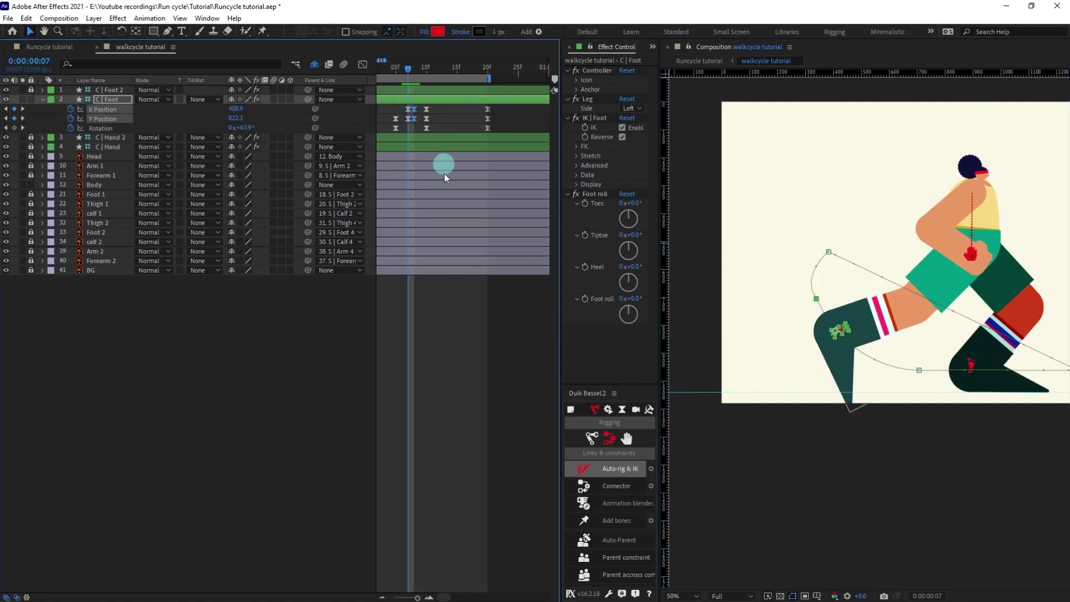
click(954, 390)
drag(240, 128, 233, 135)
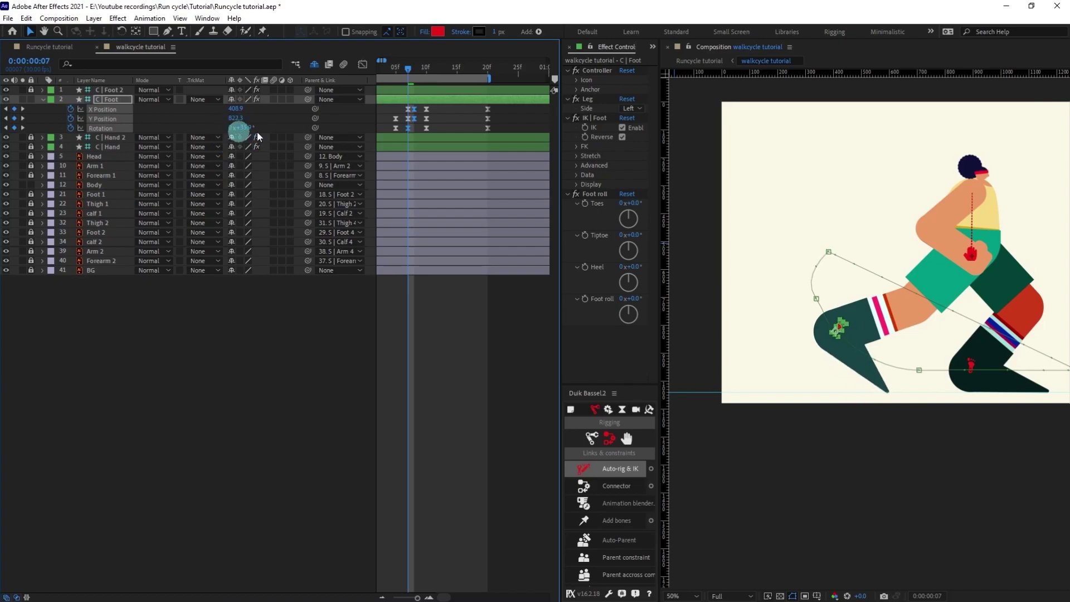
scroll(880, 365, up, 2)
drag(243, 129, 239, 131)
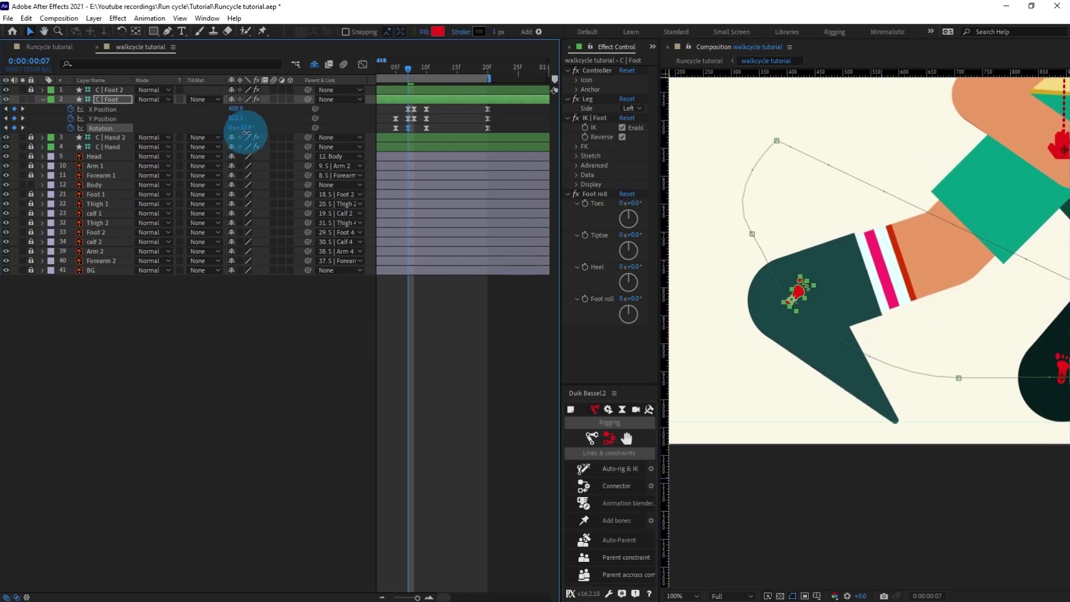
click(241, 129)
text(32)
click(496, 293)
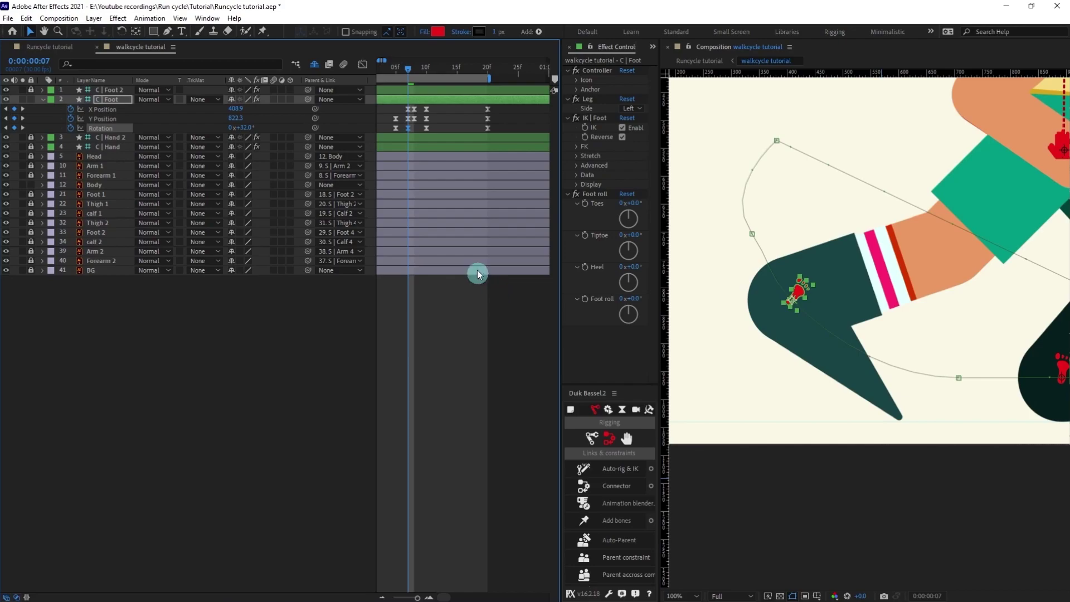
click(243, 128)
key(Return)
Set the Rotation of C | Foot to 0° at frame 6 and step back to frame 5.
key(Page_Up)
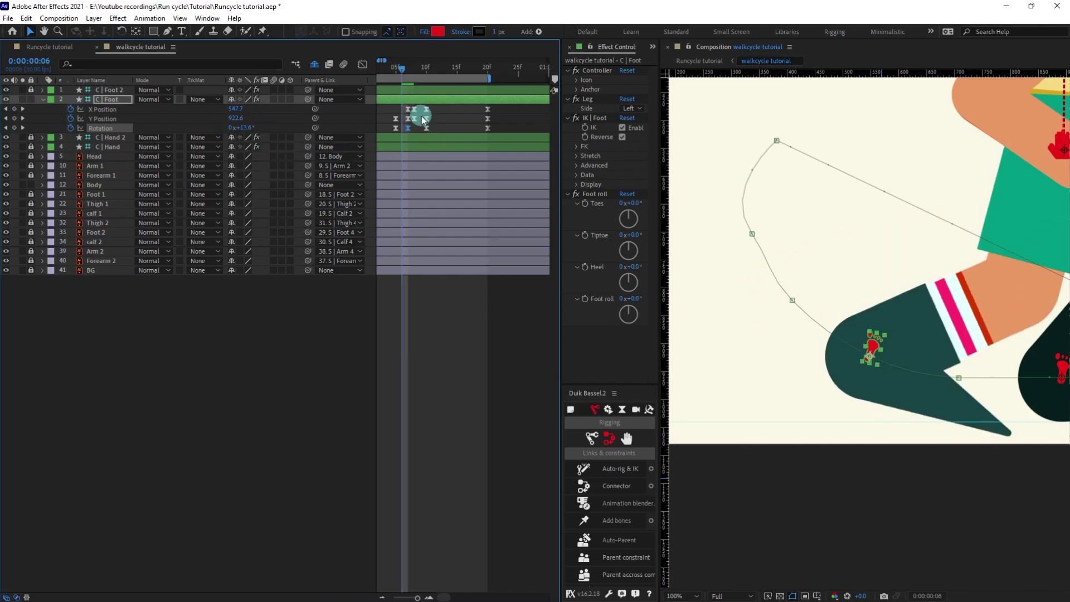
drag(996, 354, 895, 302)
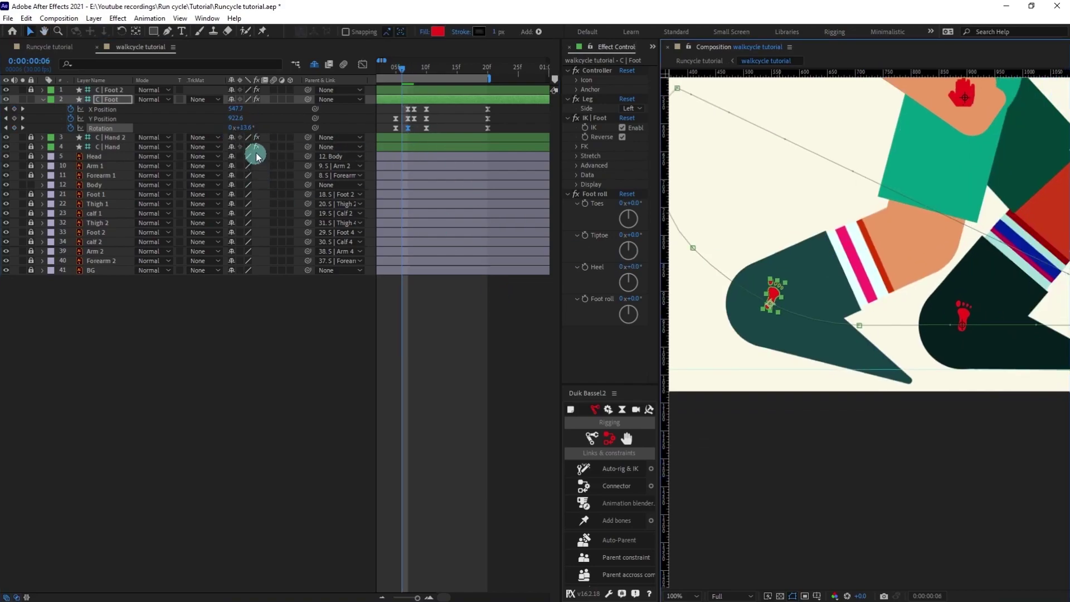
drag(244, 128, 237, 127)
click(242, 125)
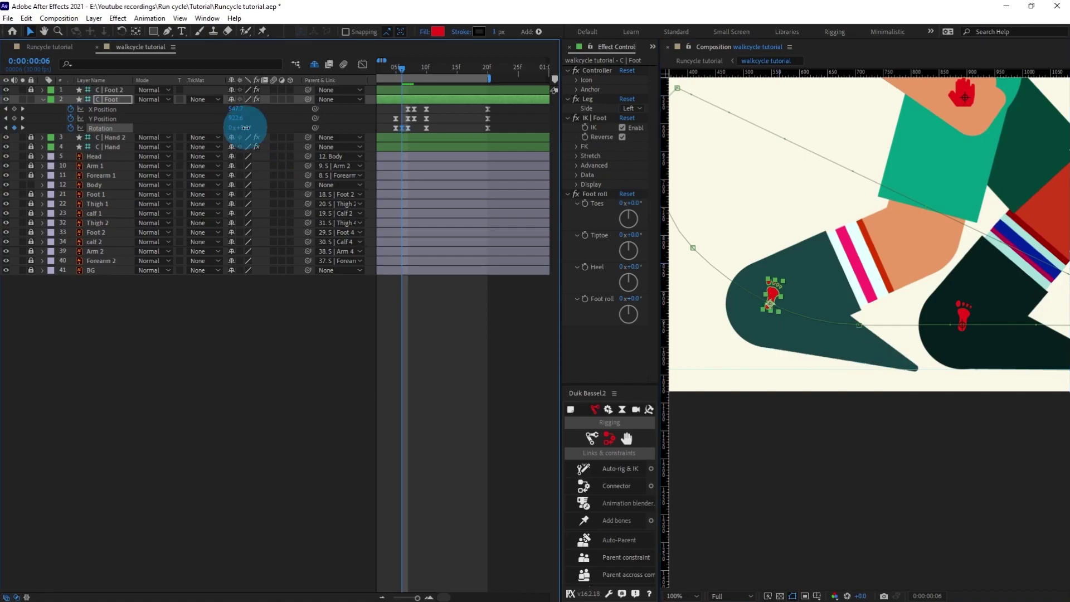
text(0)
key(Return)
key(Page_Up)
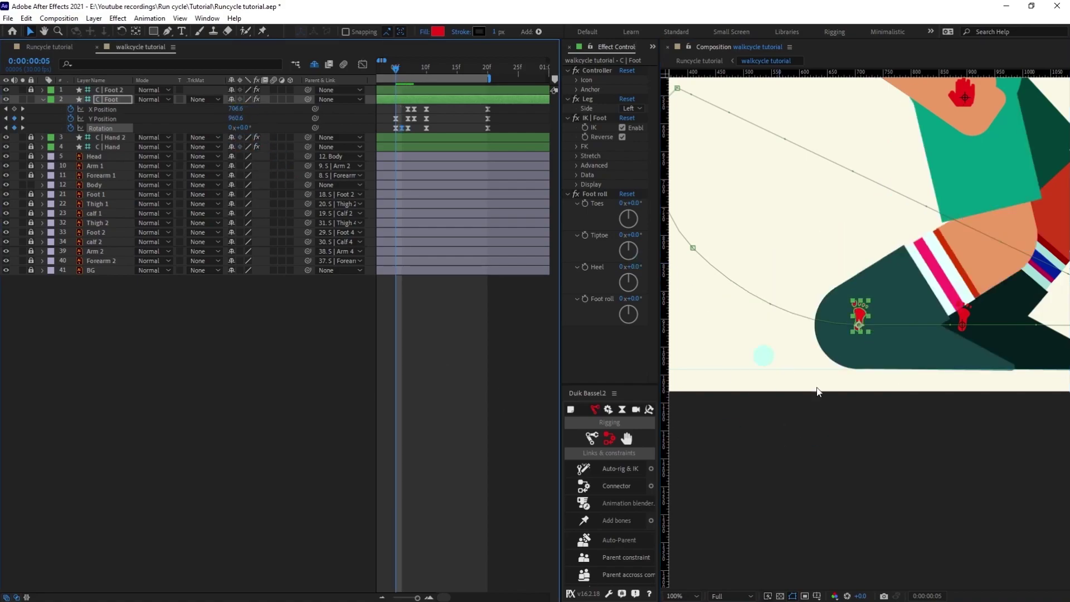
At frame 14, lower the C | Foot controller to about Y 765.
key(comma)
drag(965, 399, 979, 441)
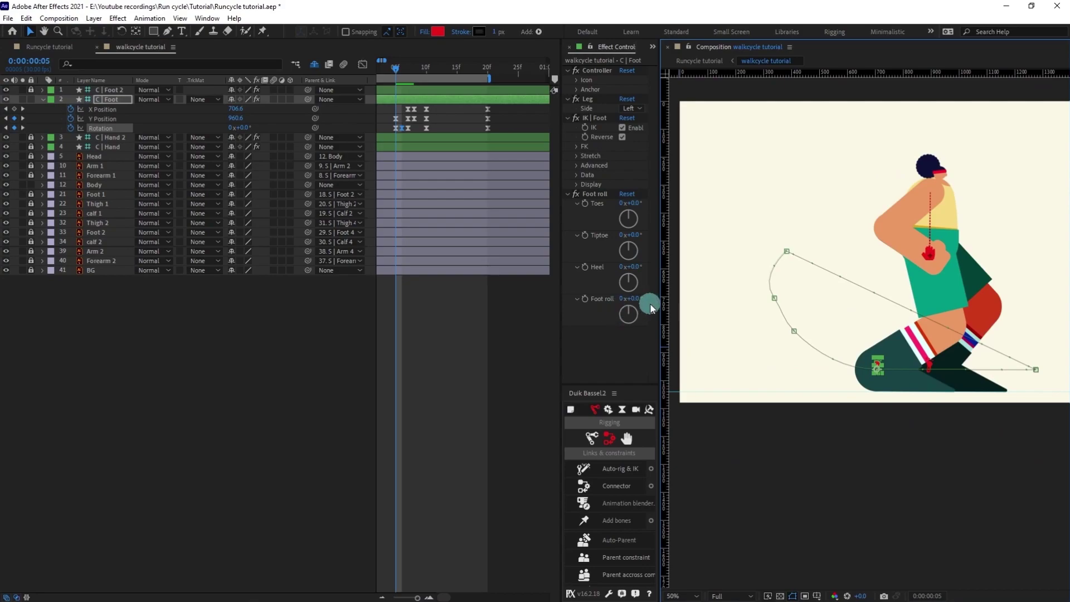
drag(396, 68, 433, 73)
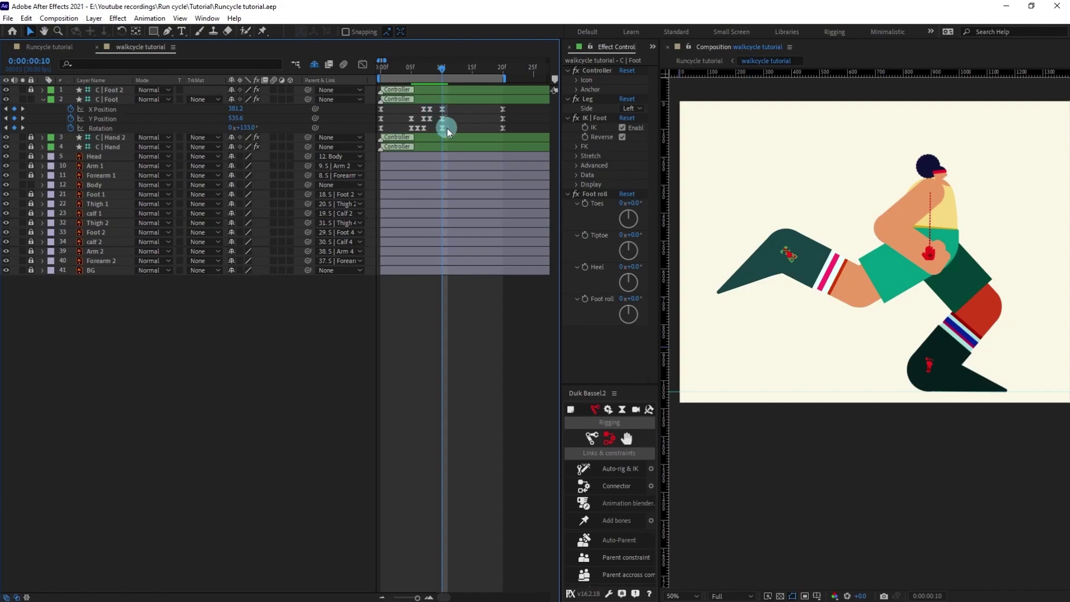
click(37, 63)
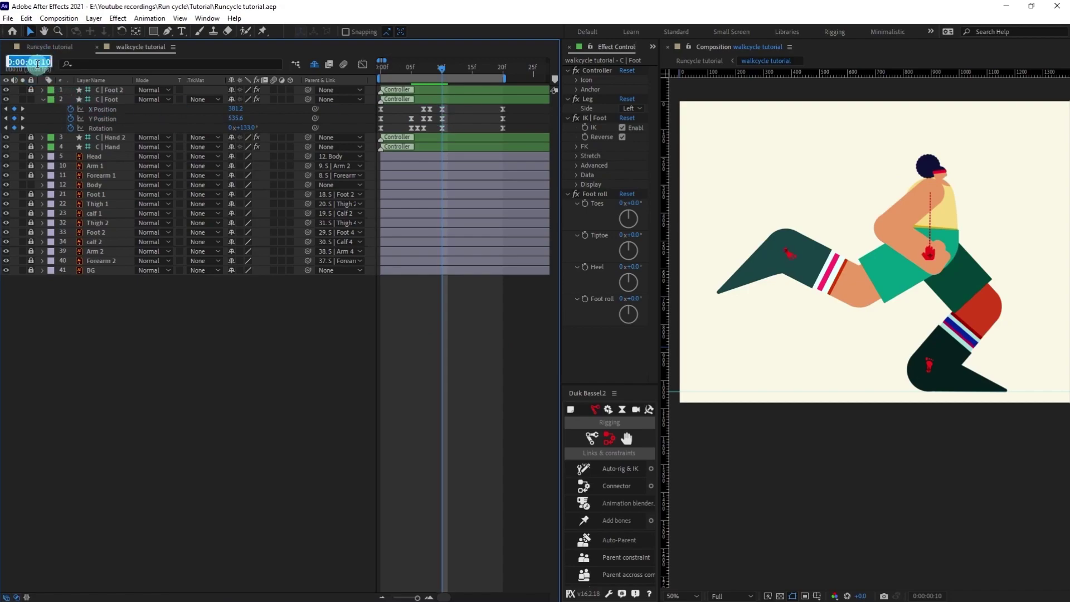
text(+77.)
text(4)
key(Return)
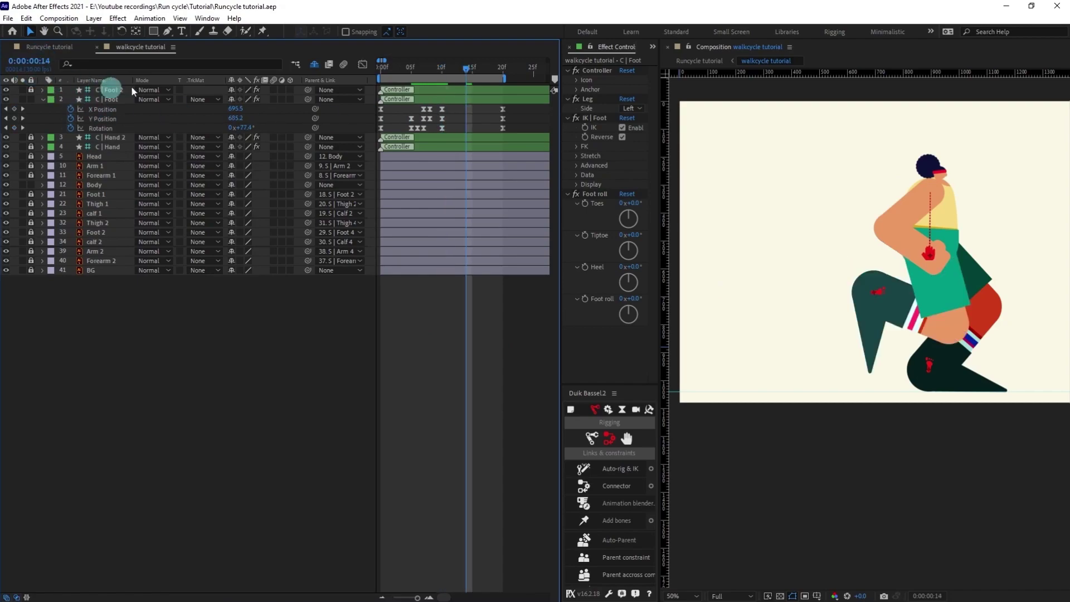
click(456, 101)
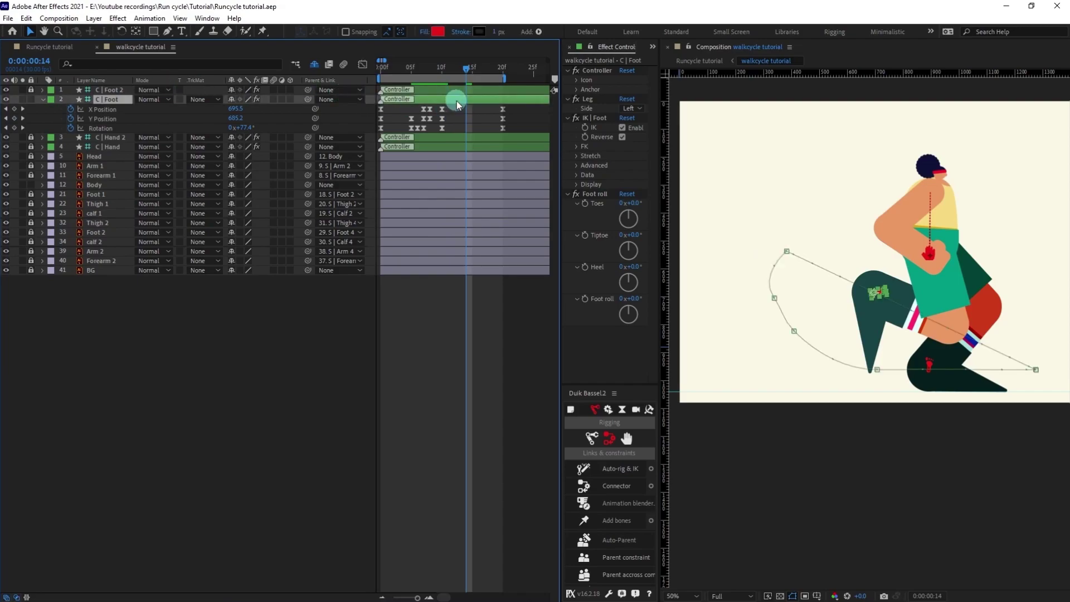
key(Down)
key(Down)
key(Down)
key(Down)
key(Down)
key(Down)
key(Down)
key(Down)
key(Down)
key(Down)
key(Down)
key(Down)
key(Down)
key(Down)
key(Down)
key(Down)
key(Down)
key(Down)
key(Down)
key(Down)
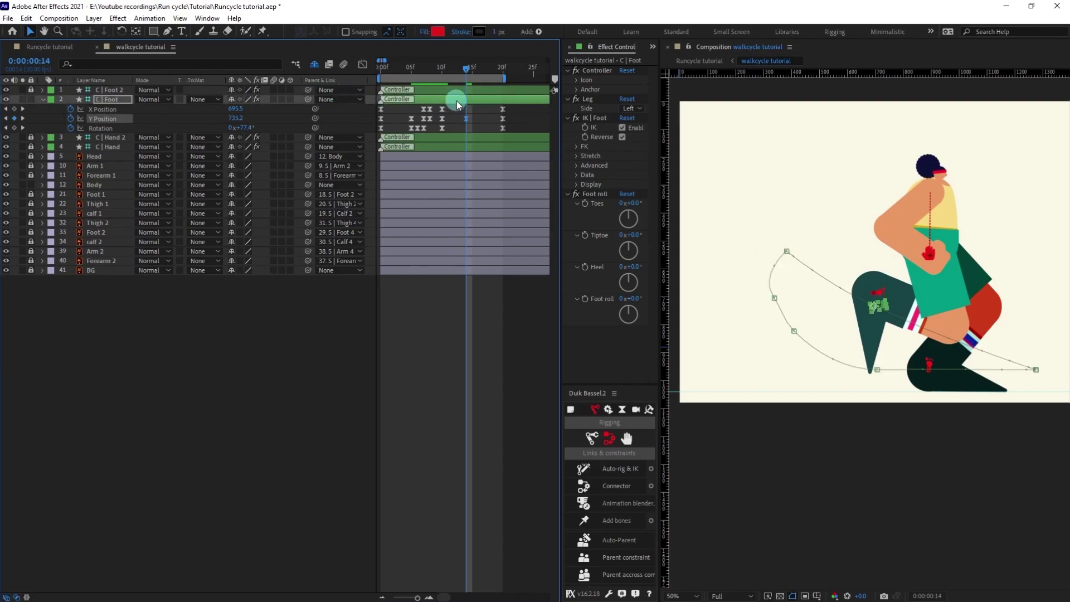
key(Down)
key(Down)
key(Down)
key(Down)
key(Down)
key(Down)
key(Down)
key(Down)
key(Down)
key(Down)
key(Down)
key(Down)
key(Down)
key(Down)
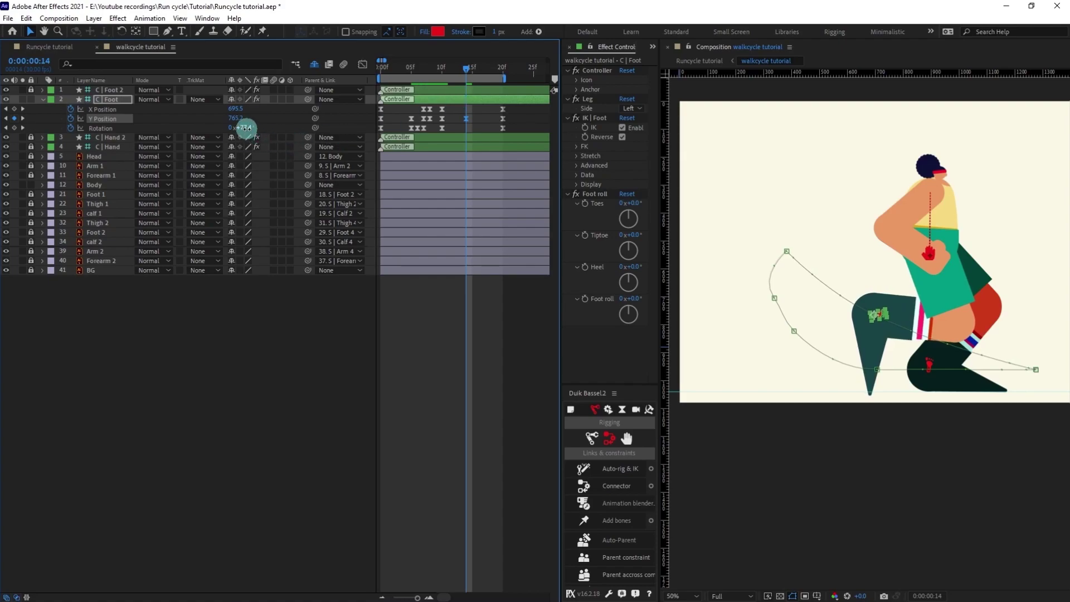
At frame 14, set the Rotation of C | Foot to about 63.4° and raise its Y Position to about 751.
drag(246, 129, 242, 134)
key(Up)
key(Up)
key(Up)
key(Up)
key(Up)
key(Up)
key(Up)
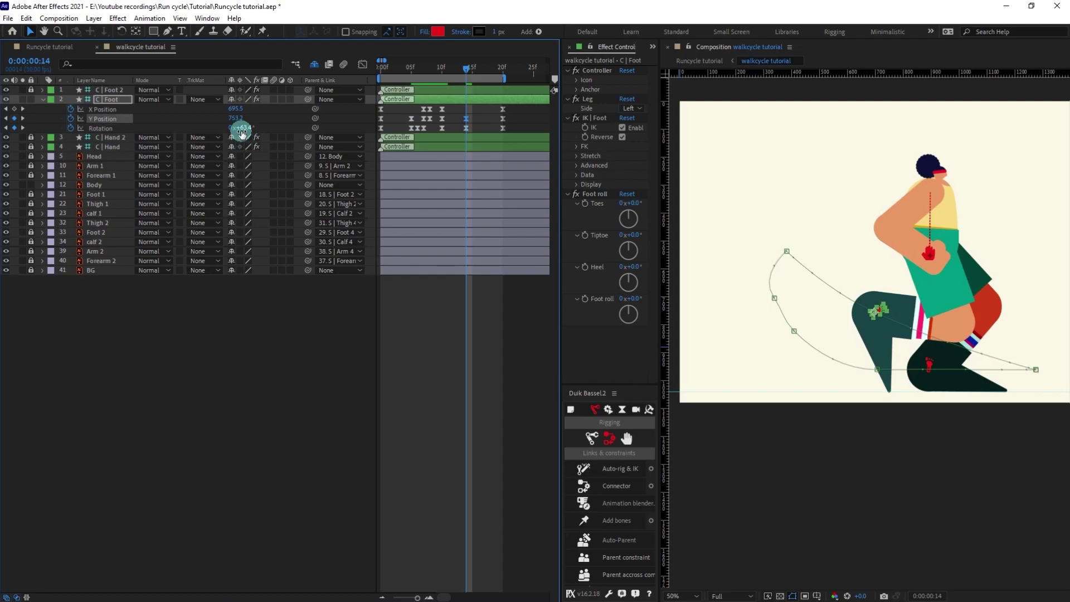
At frame 12, raise the C | Foot controller and shift it forward to about X 486.
click(441, 69)
click(33, 62)
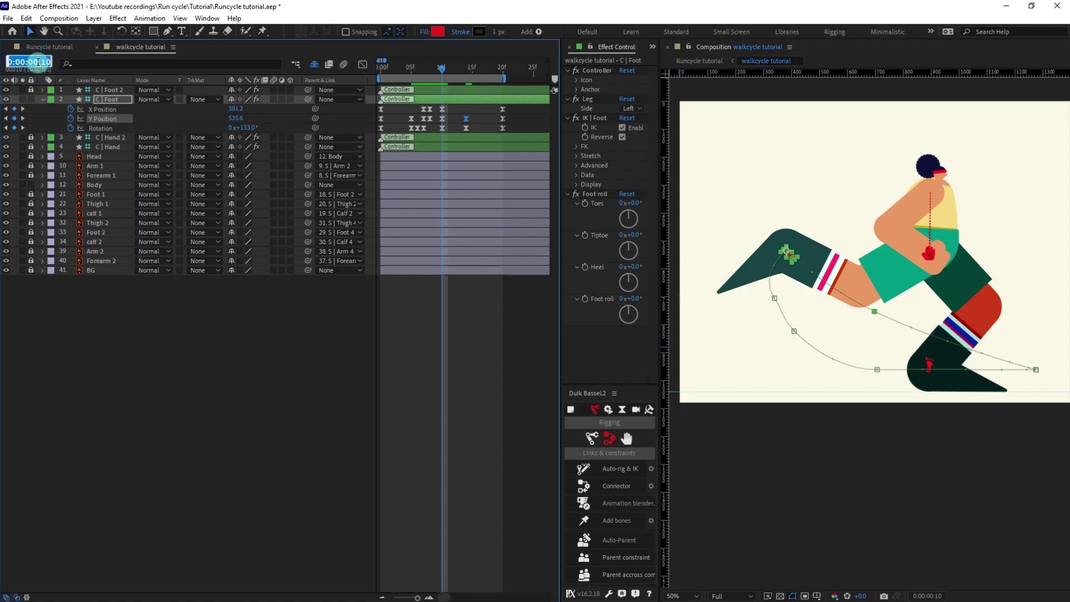
text(+2)
key(Return)
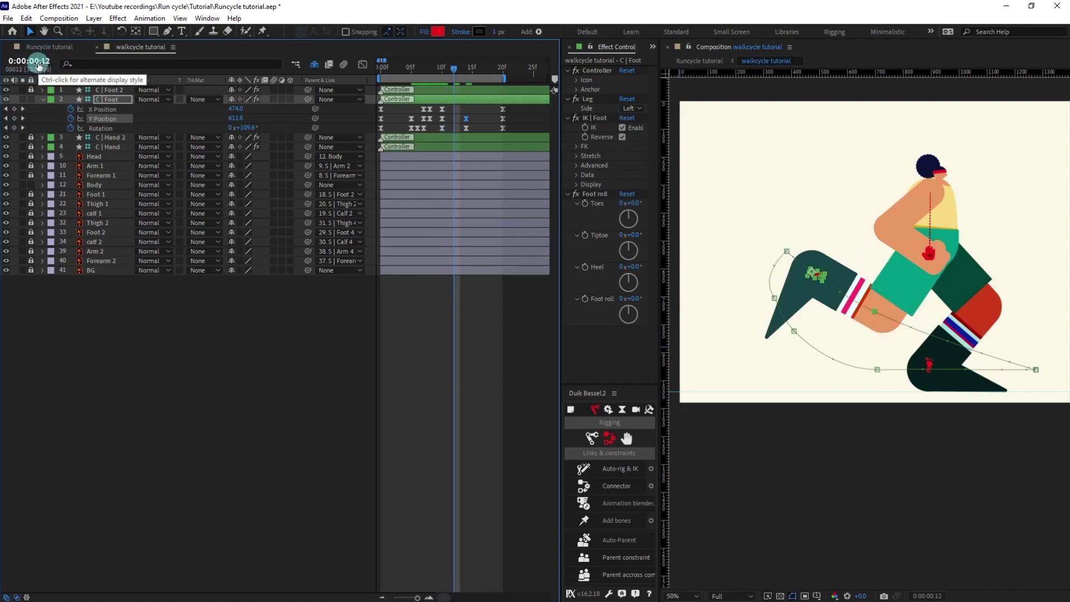
key(Up)
key(Up)
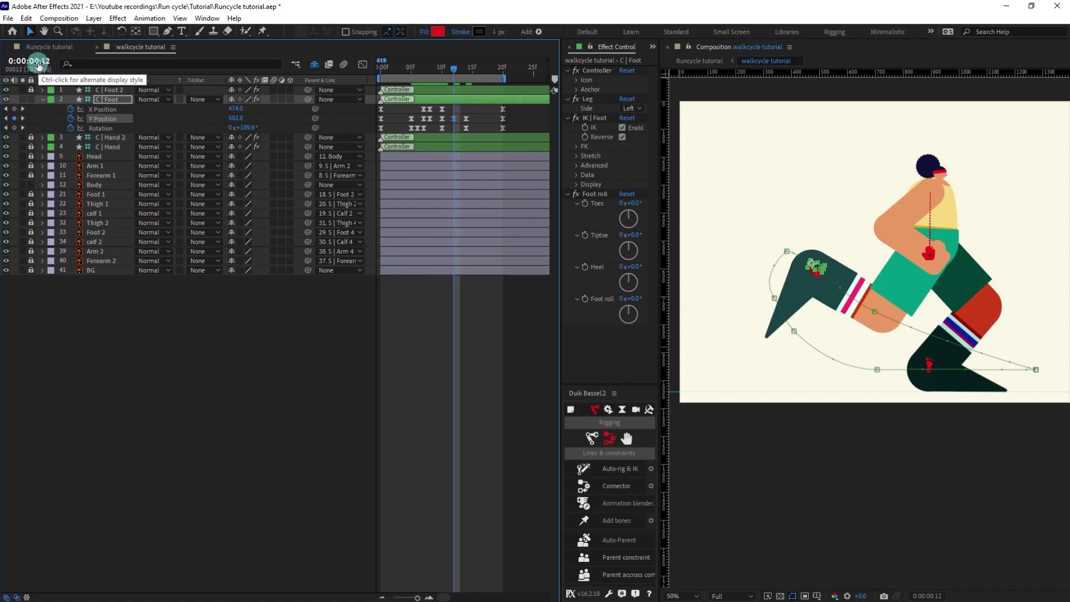
key(Right)
key(Right)
key(Right)
key(Right)
key(Right)
key(Right)
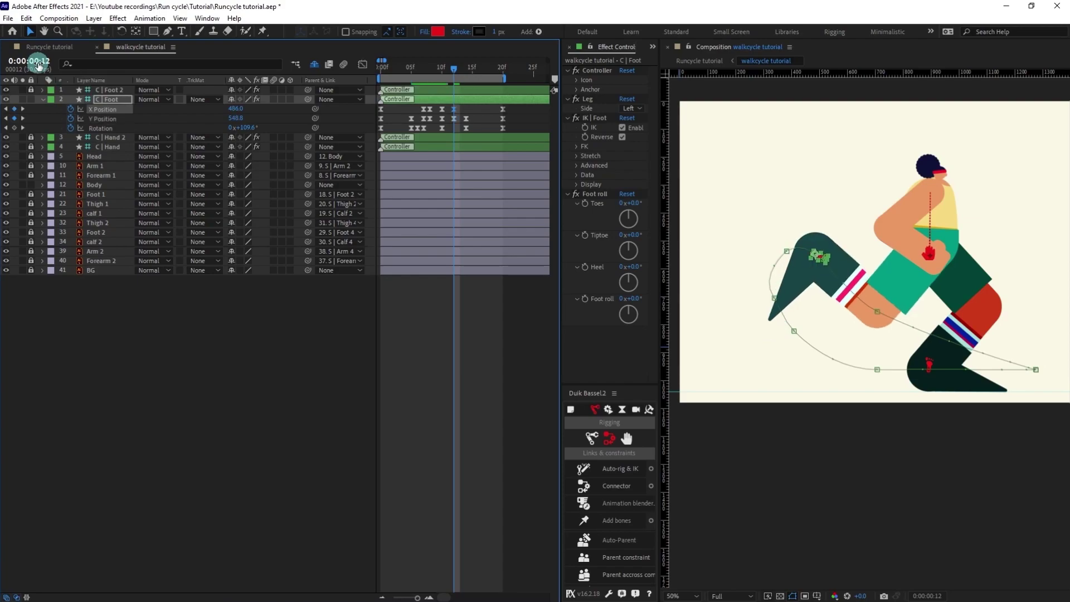
key(Up)
At frame 17, raise the C | Foot controller to about Y 830.
click(466, 69)
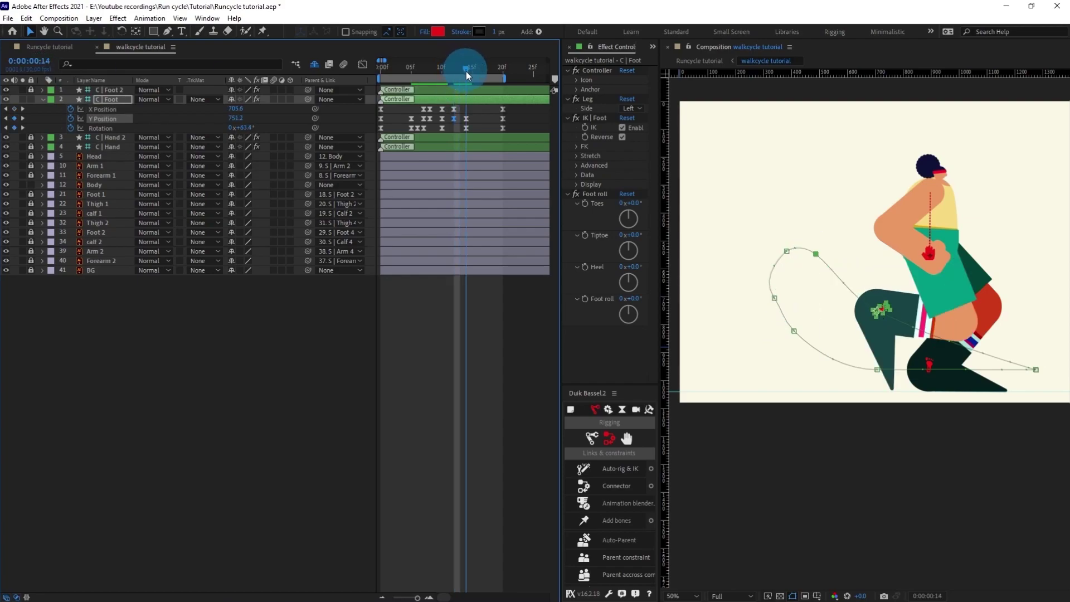
key(Page_Down)
key(Page_Down)
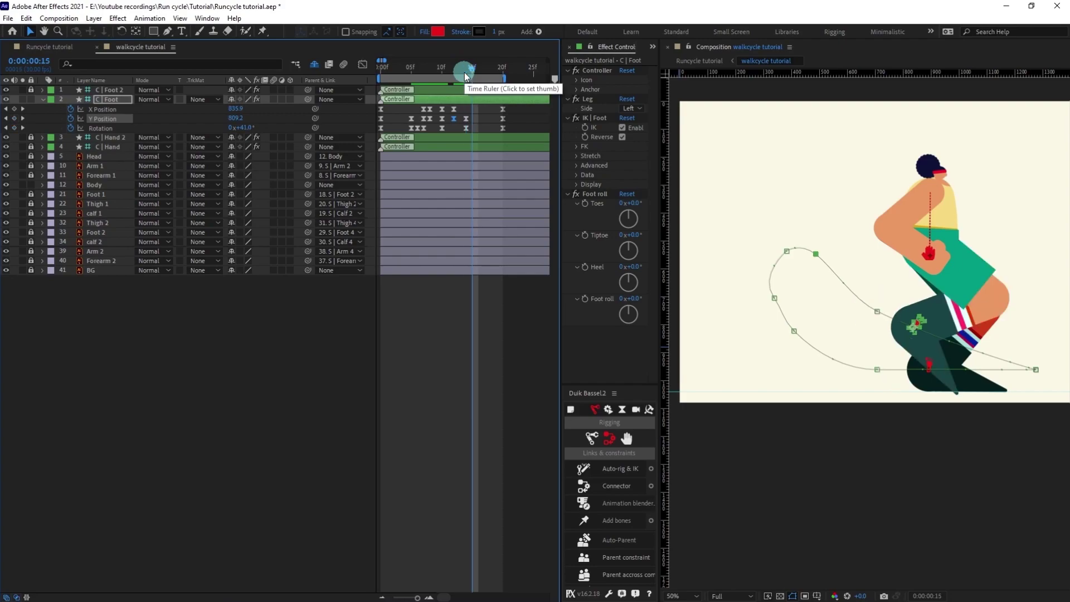
key(Page_Down)
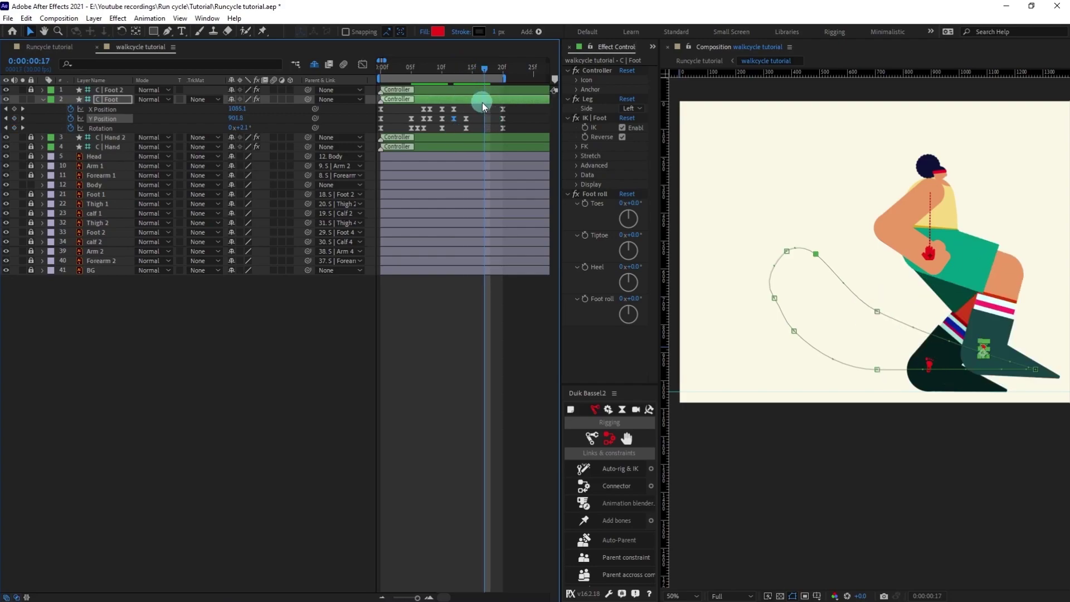
key(Up)
key(Up)
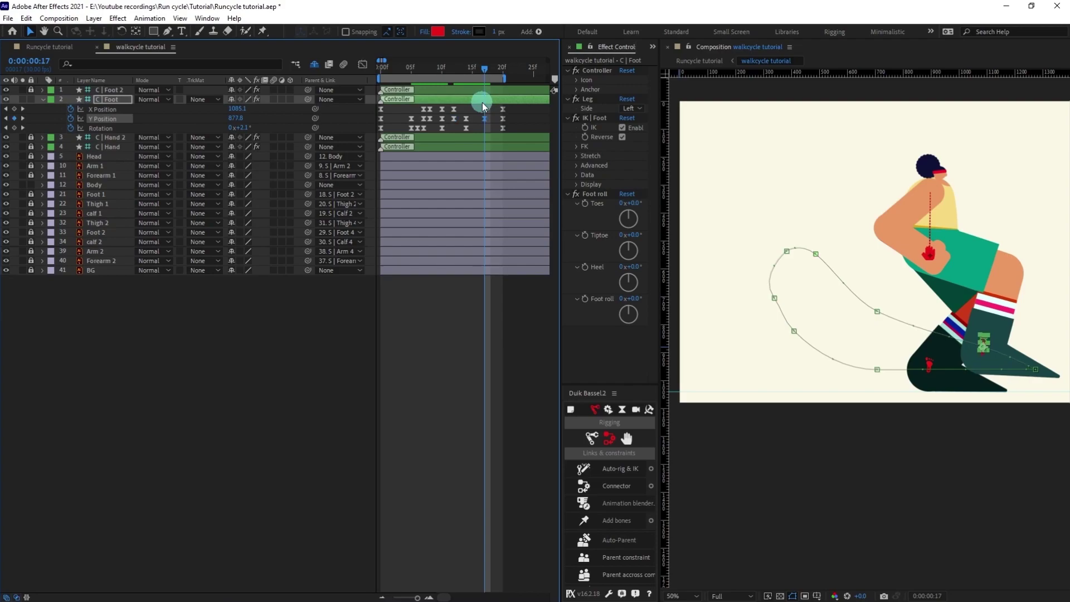
key(Up)
key(Up)
key(Up)
key(Up)
key(Up)
key(Up)
key(Up)
key(Up)
key(Up)
key(Up)
key(Up)
key(Up)
key(Up)
key(Up)
key(Up)
key(Up)
key(Up)
key(Up)
key(Up)
key(Up)
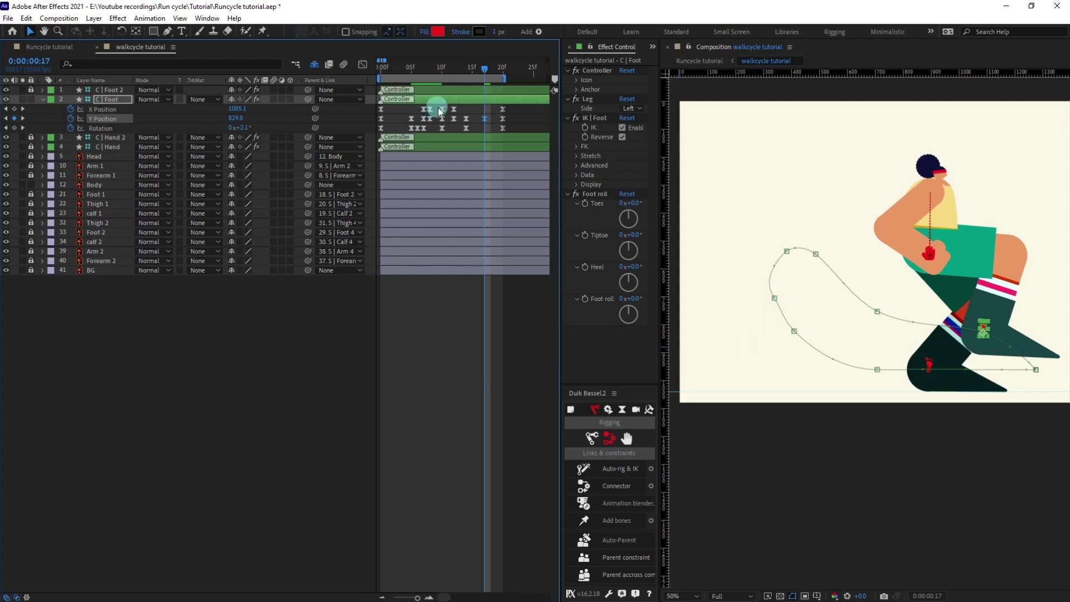
Convert the X Position, Y Position and Rotation keyframes of C | Foot at frame 10 to Auto Bezier.
click(441, 68)
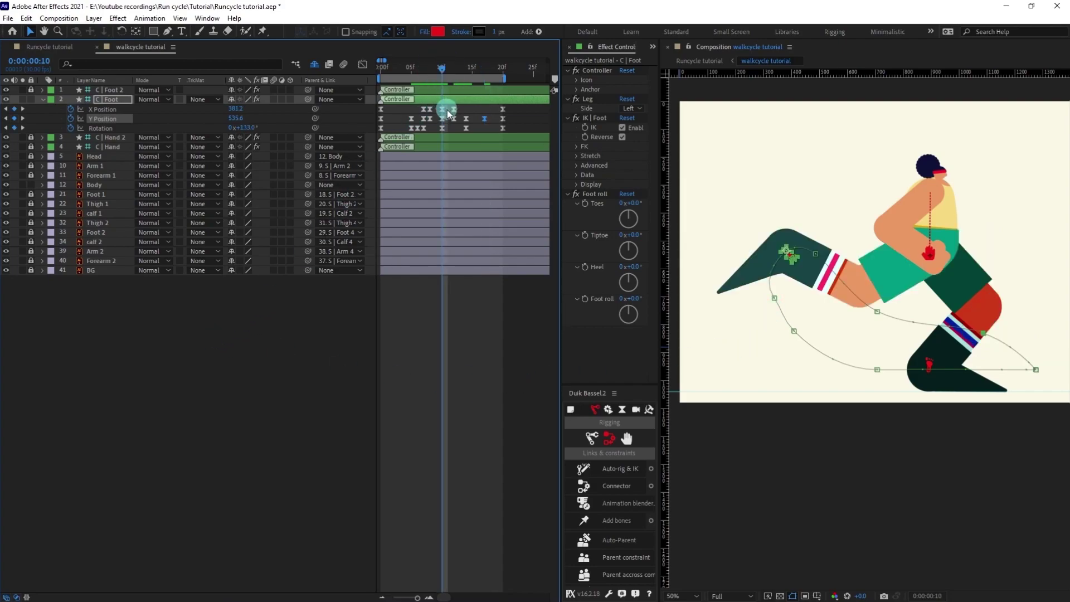
drag(448, 112, 437, 132)
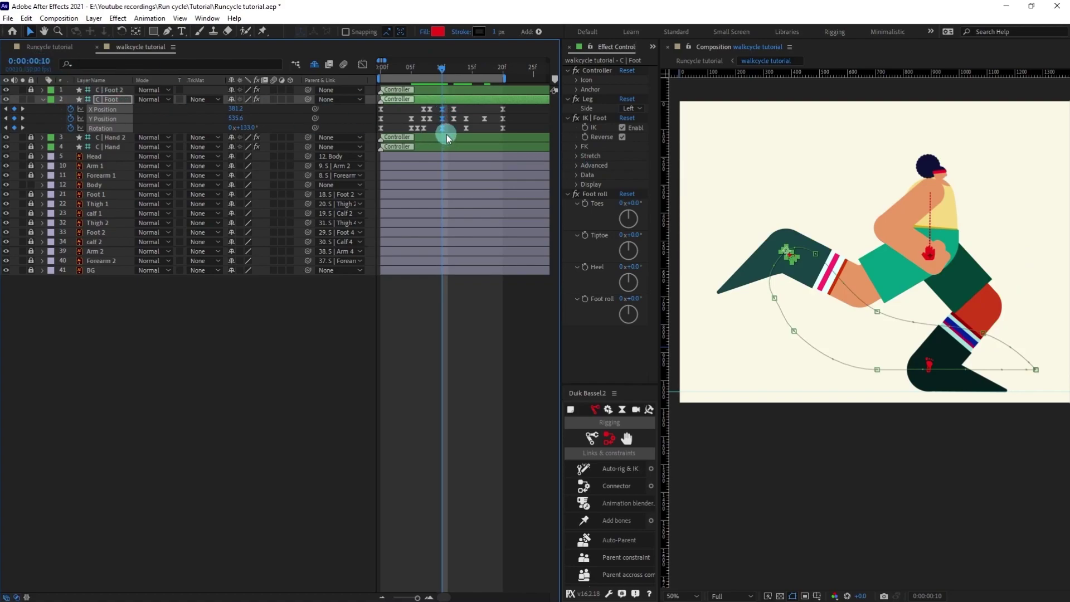
mouse_move(443, 132)
ctrl+click(442, 128)
ctrl+click(442, 128)
Play back the whole cycle from frame 0 to check the foot's motion, and return to the start.
drag(436, 70, 368, 73)
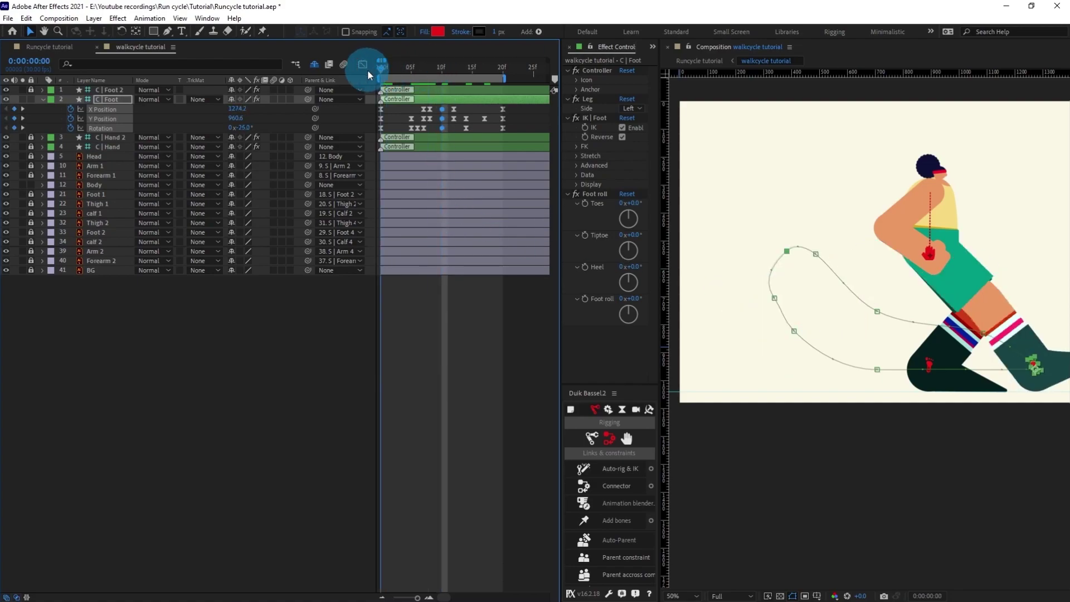
scroll(953, 272, down, 1)
key(space)
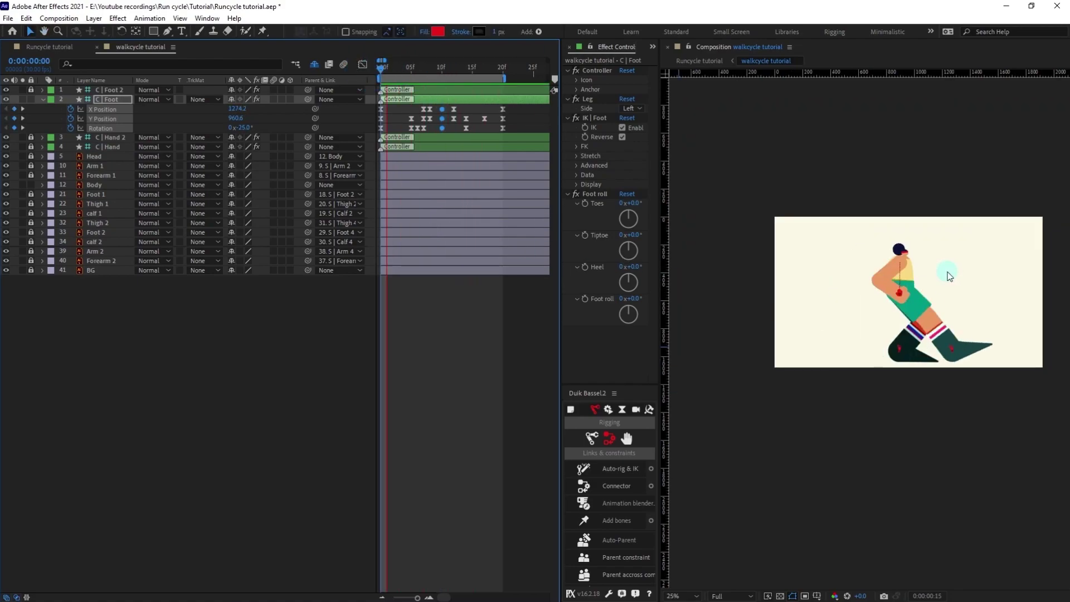
click(379, 68)
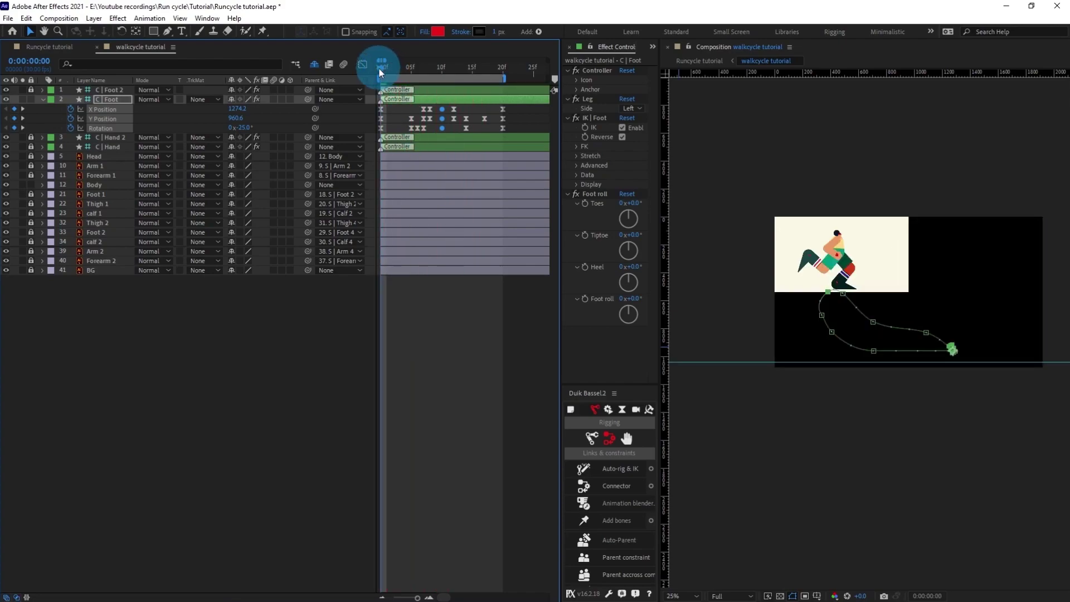
At frame 2, set the Rotation of C | Foot to 0° so the foot lies flat on the ground.
key(equal)
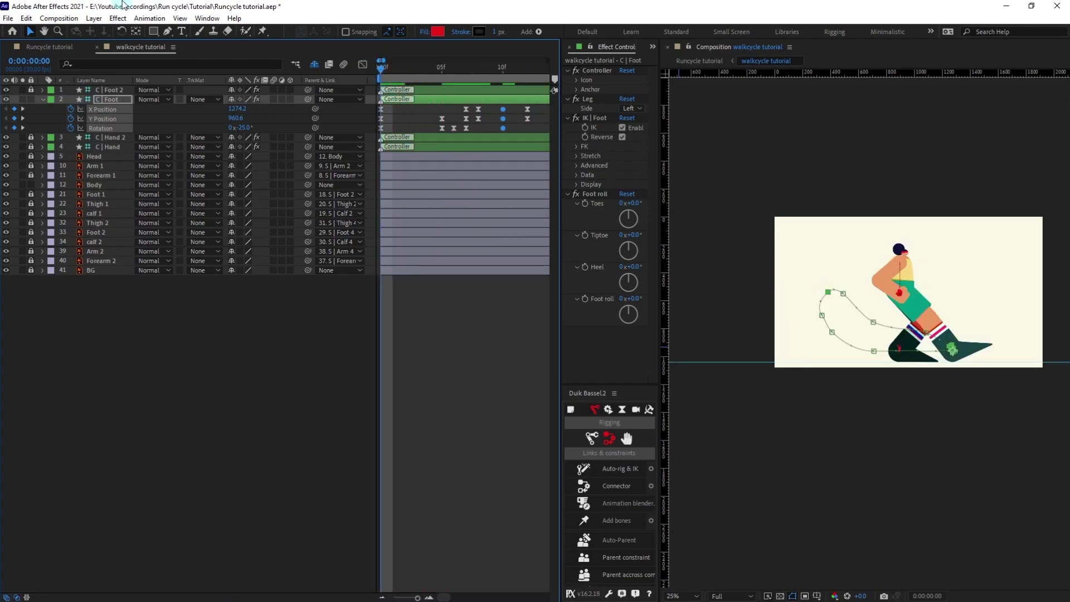
key(Page_Down)
key(Page_Down)
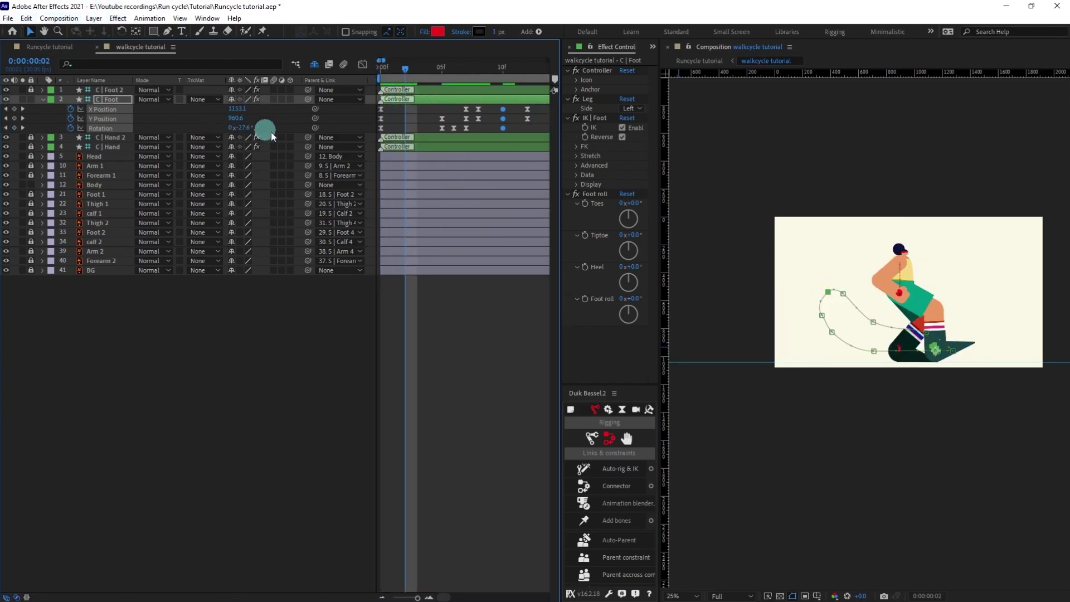
key(Return)
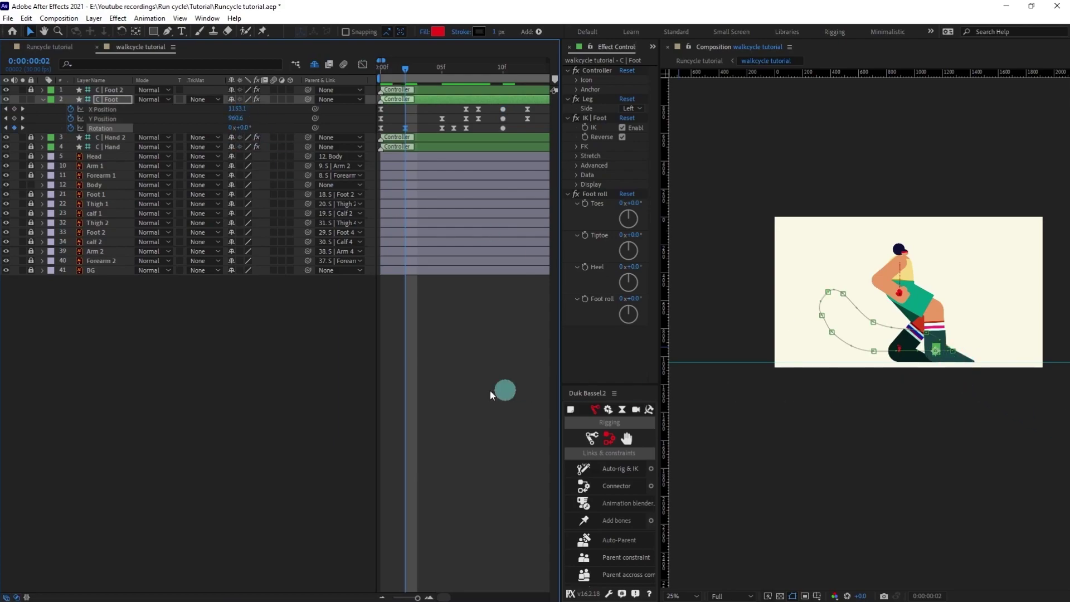
Preview the cycle with the flattened foot contact and return to frame 0.
scroll(425, 360, up, 2)
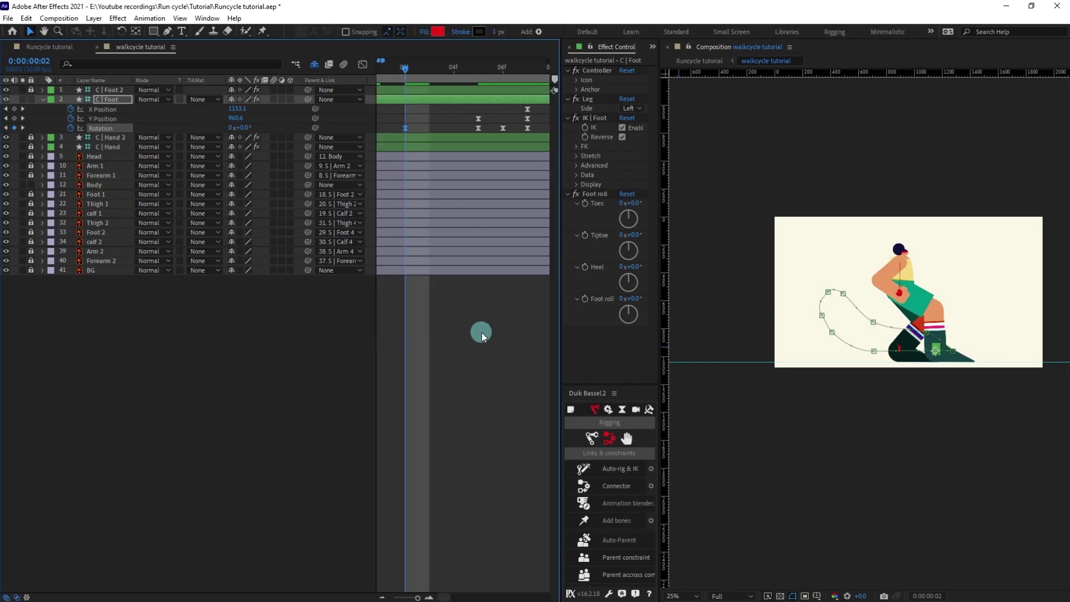
scroll(481, 333, down, 3)
key(space)
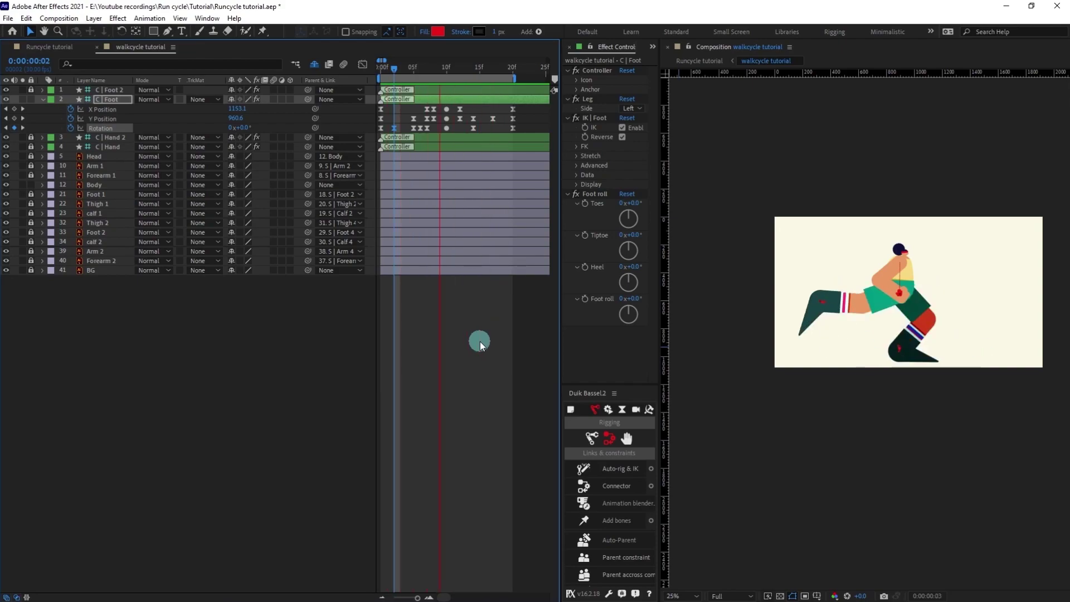
click(379, 64)
click(379, 66)
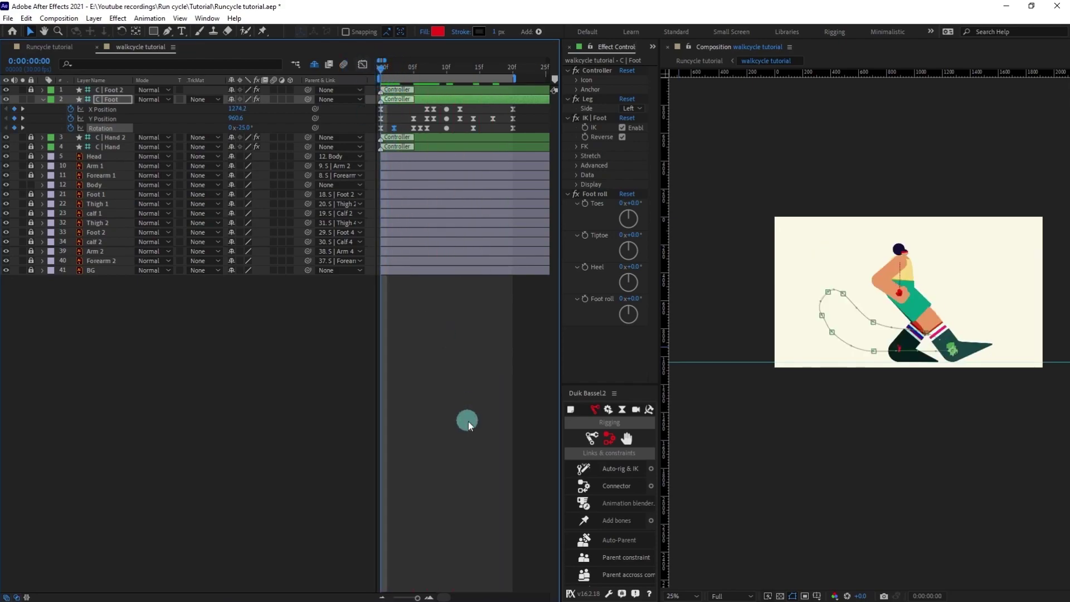
Add the expression loopIn()+loopOut()-value; to the X Position of C | Foot.
click(466, 423)
click(73, 146)
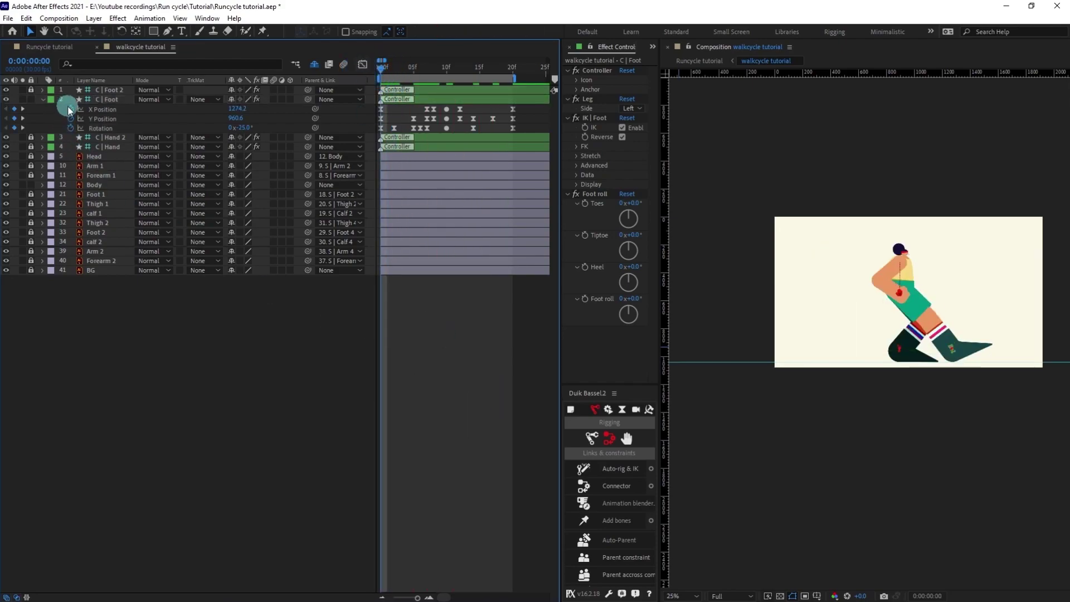
click(71, 114)
click(75, 113)
alt+click(71, 111)
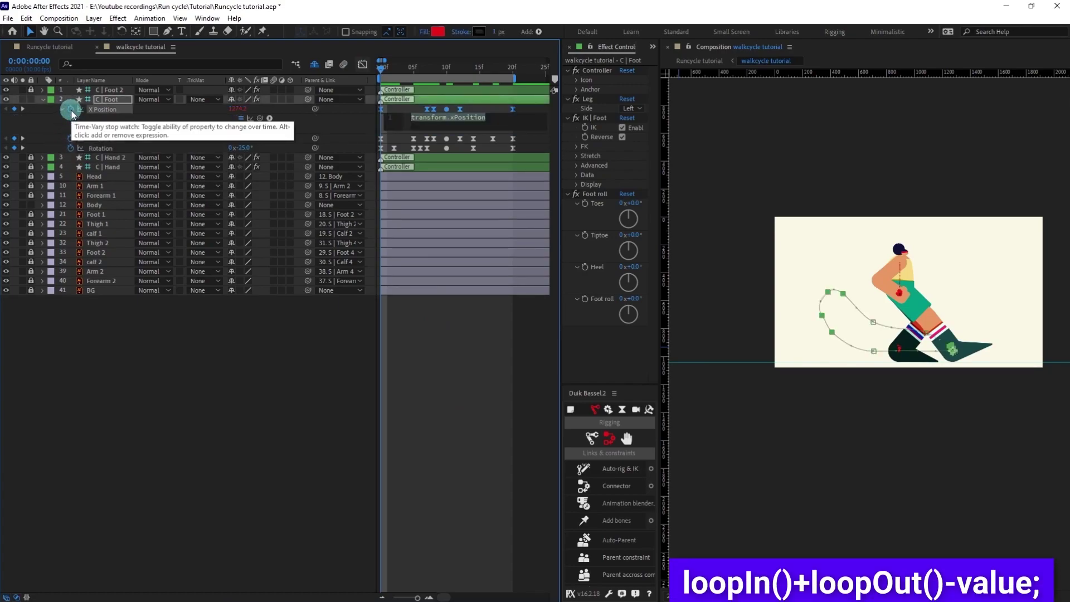
text(loopIn())
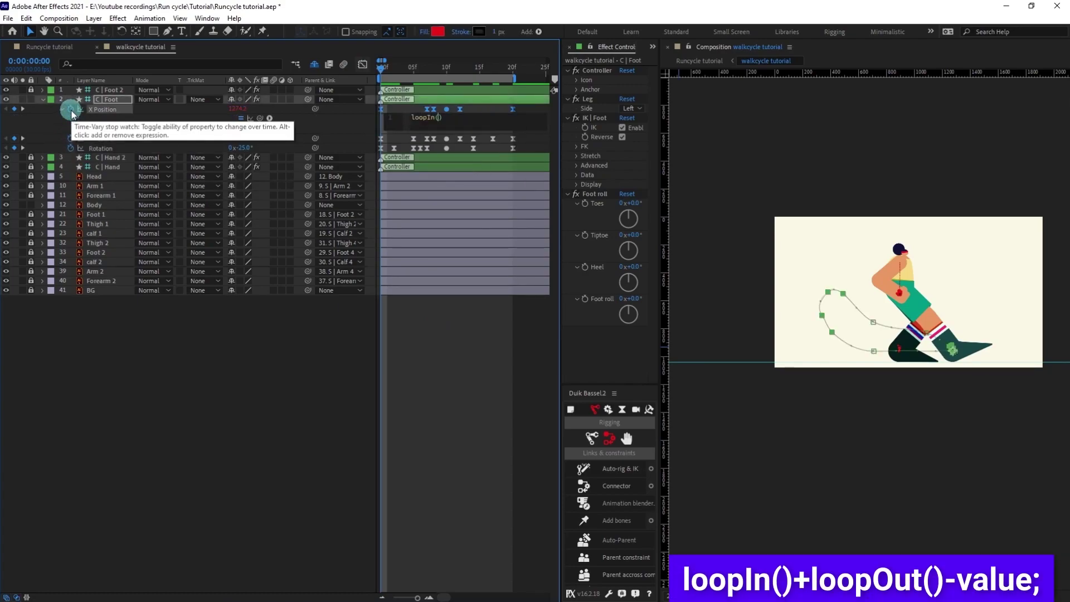
text(+loopOut()-value)
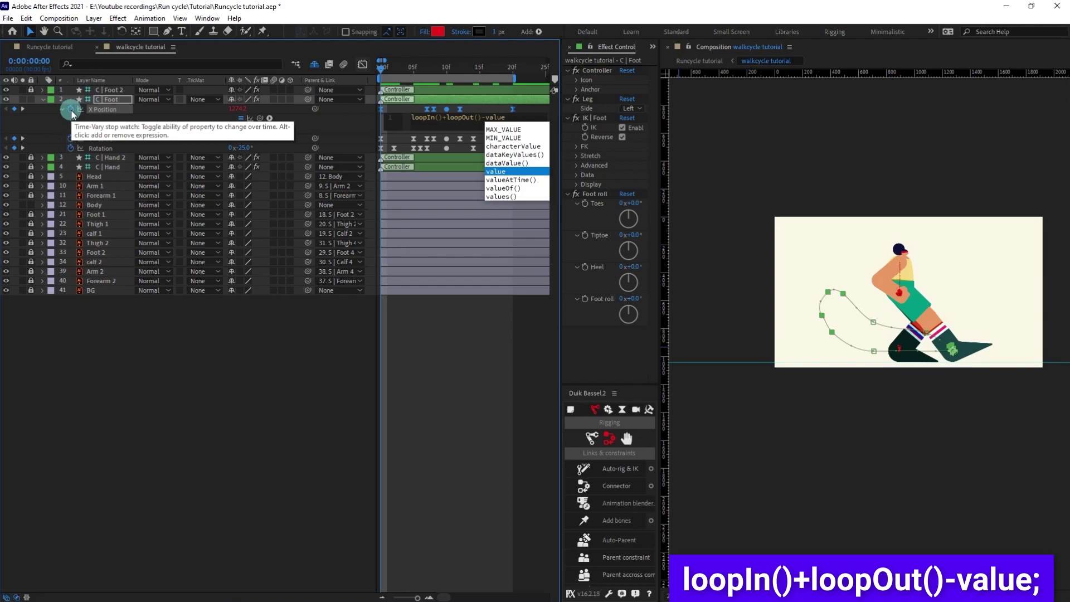
text(;)
click(449, 342)
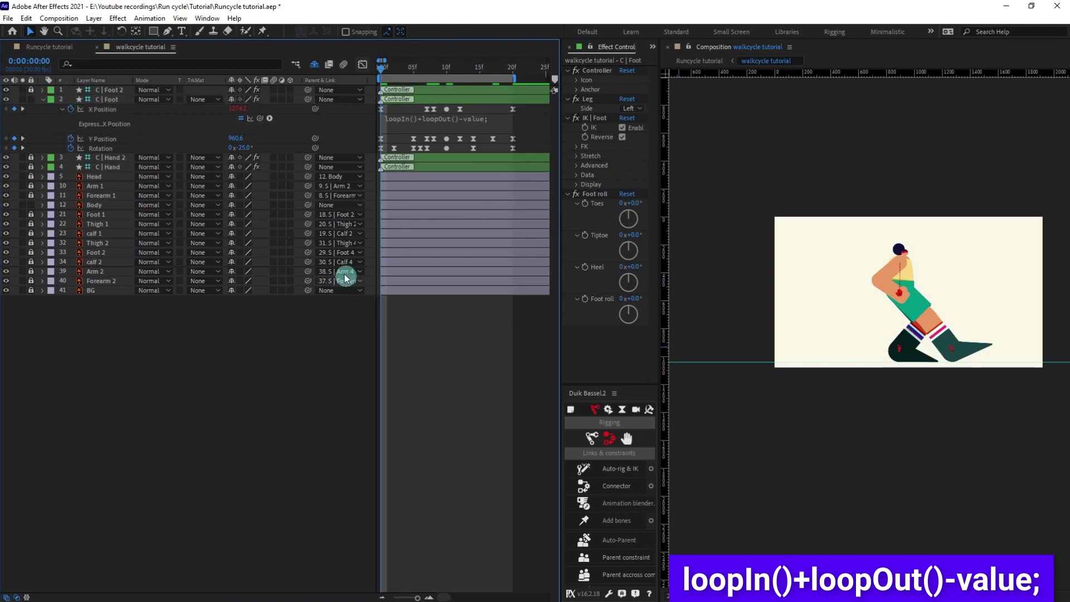
Add the expression loopIn()+loopOut()-value; to the Y Position and Rotation of C | Foot.
click(72, 141)
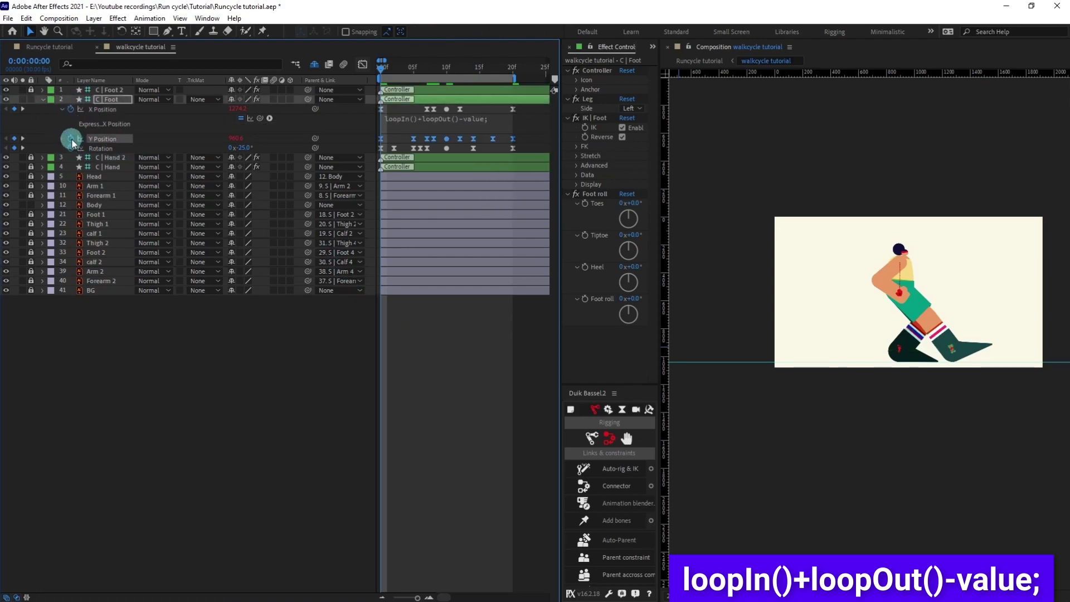
alt+click(70, 139)
text(loopIn()+loopOut()-value;)
alt+click(71, 169)
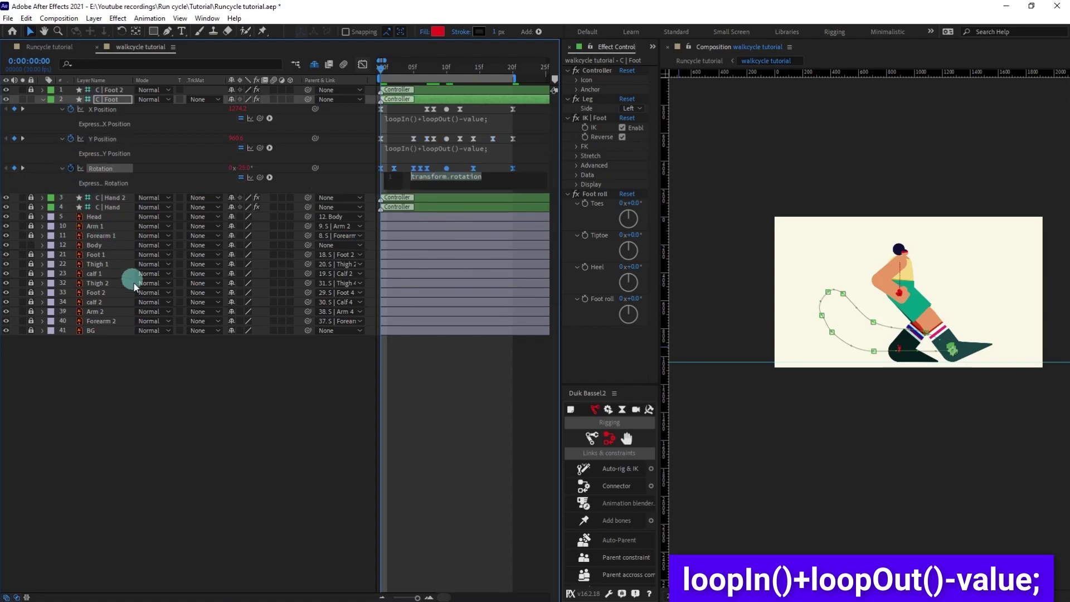
text(loopIn()+loopOut()-value;)
click(438, 429)
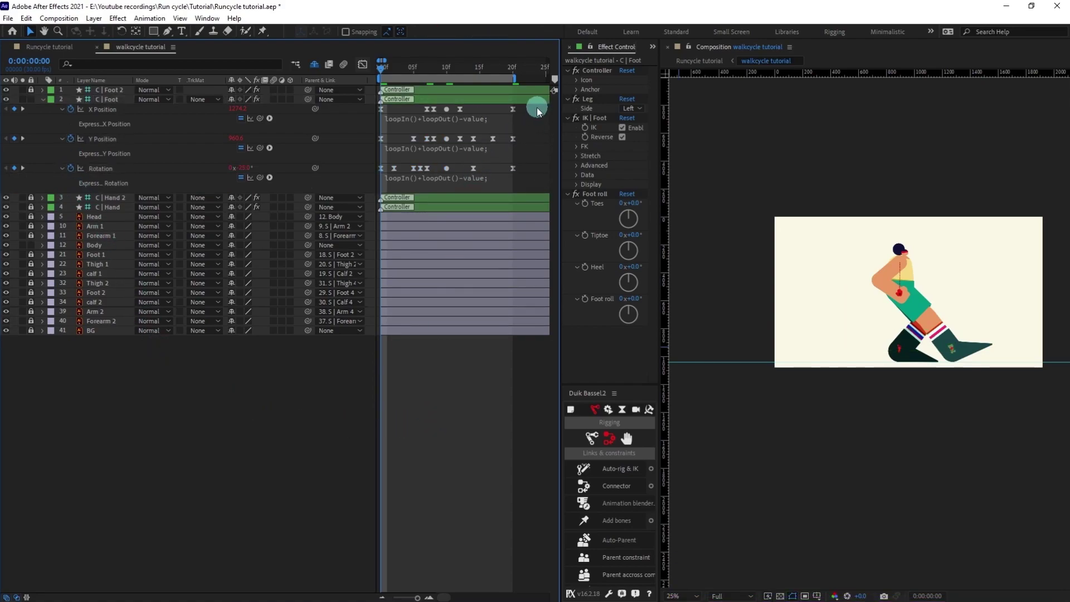
Copy all X Position, Y Position and Rotation keyframes with their expressions from C | Foot to C | Foot 2 at frame 0.
drag(537, 108, 347, 184)
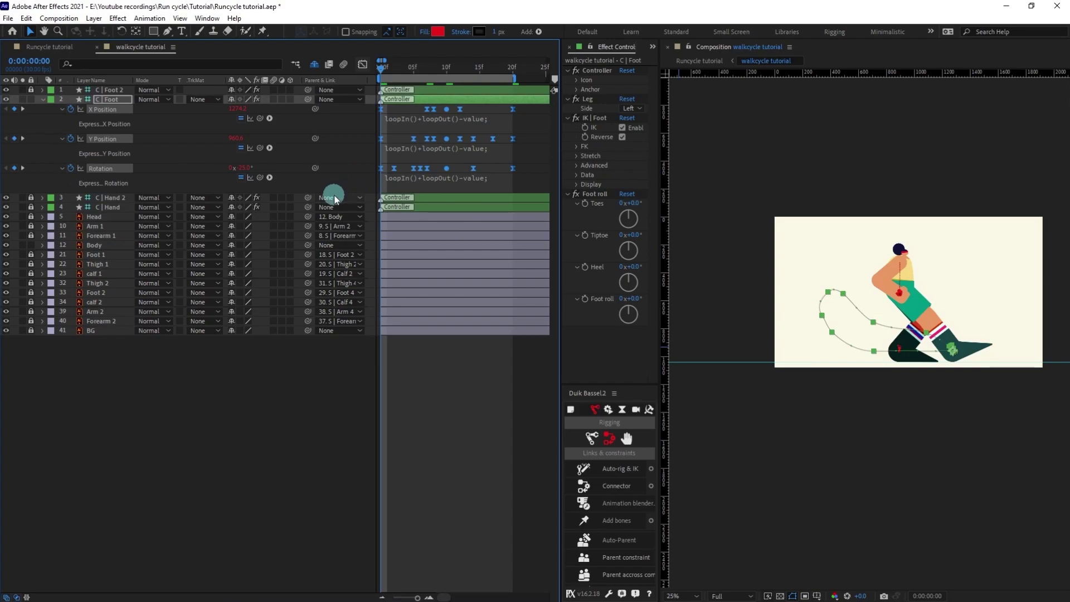
click(430, 161)
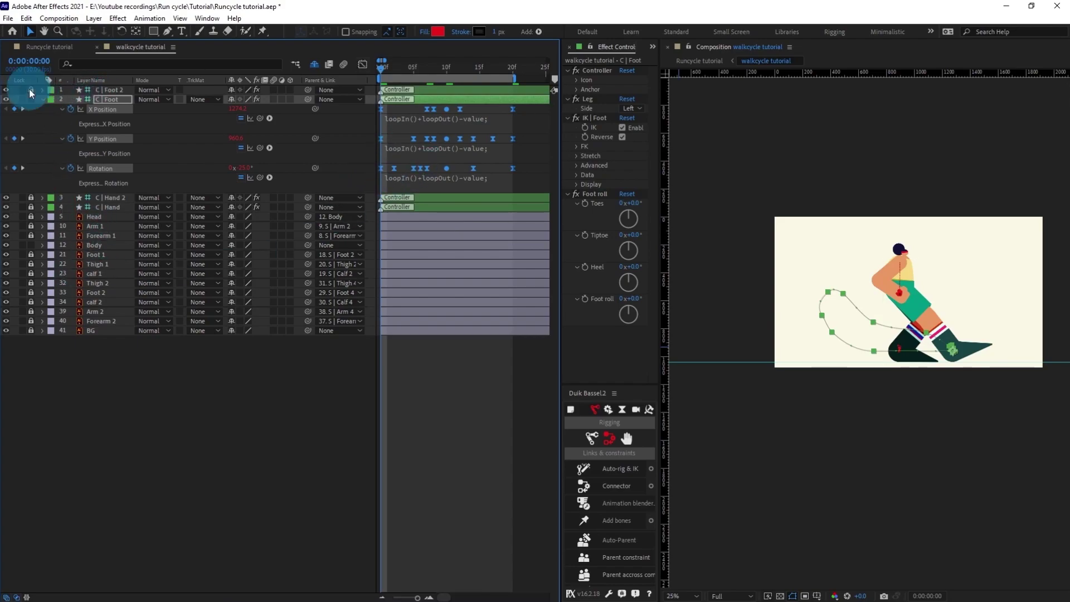
click(109, 89)
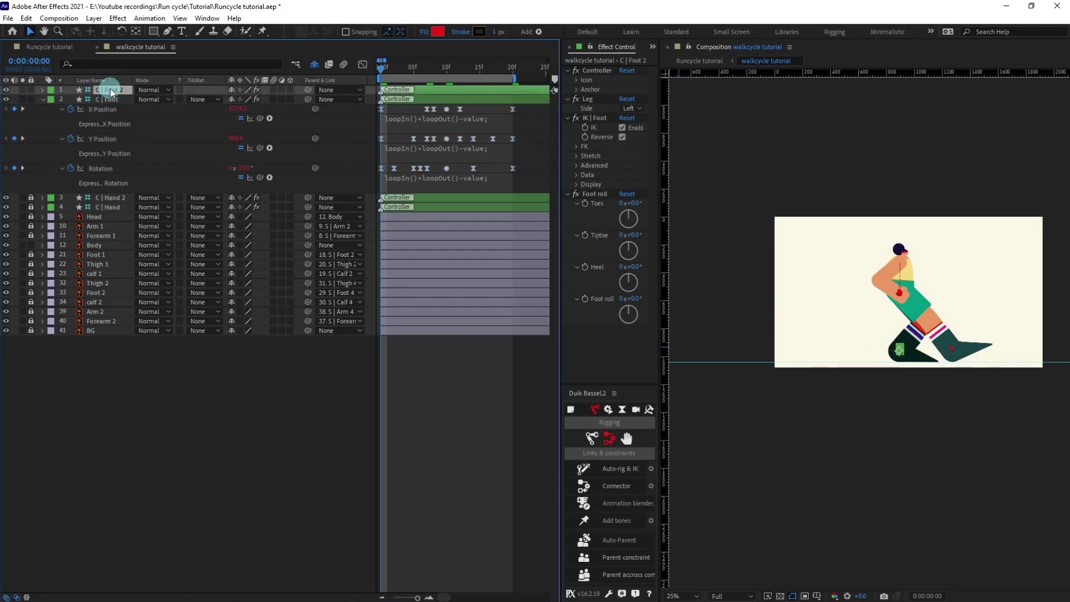
click(131, 125)
key(ctrl+v)
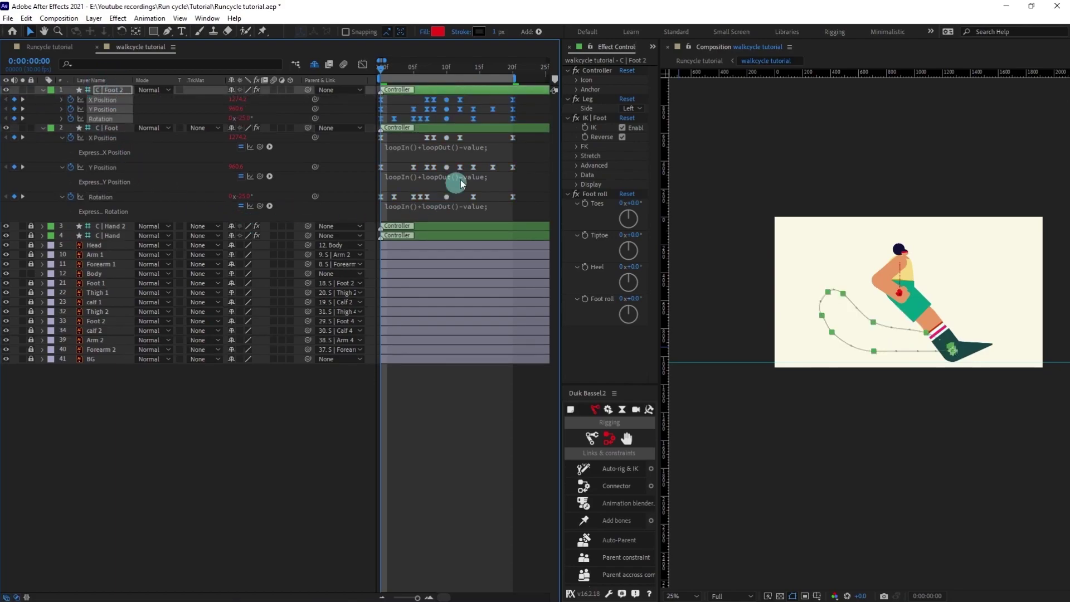
Offset all C | Foot 2 keyframes so they start at frame 10, and preview both legs running.
drag(527, 99, 446, 114)
click(447, 68)
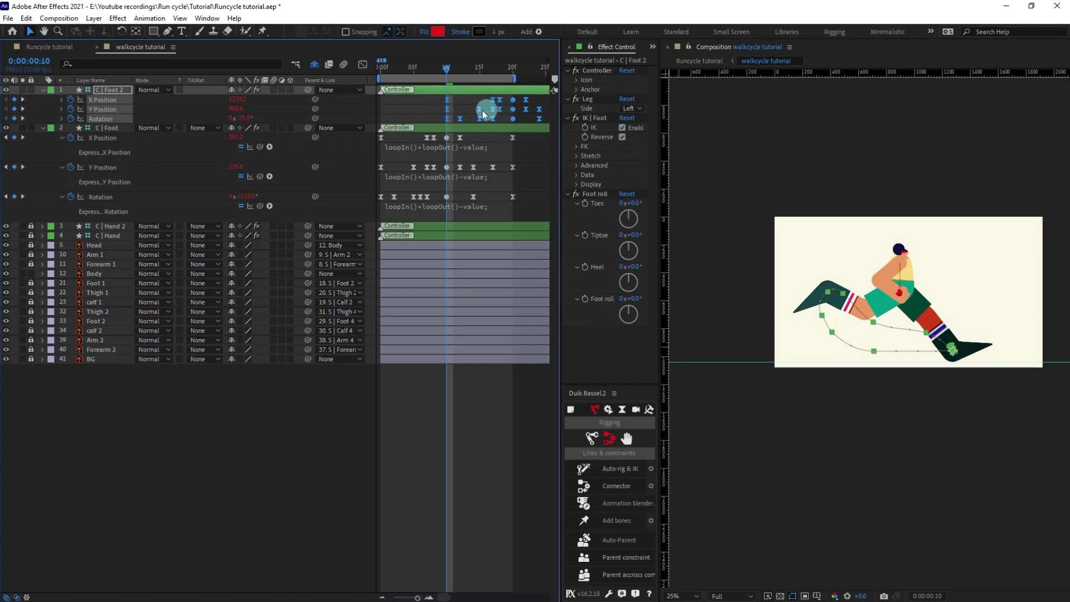
key(space)
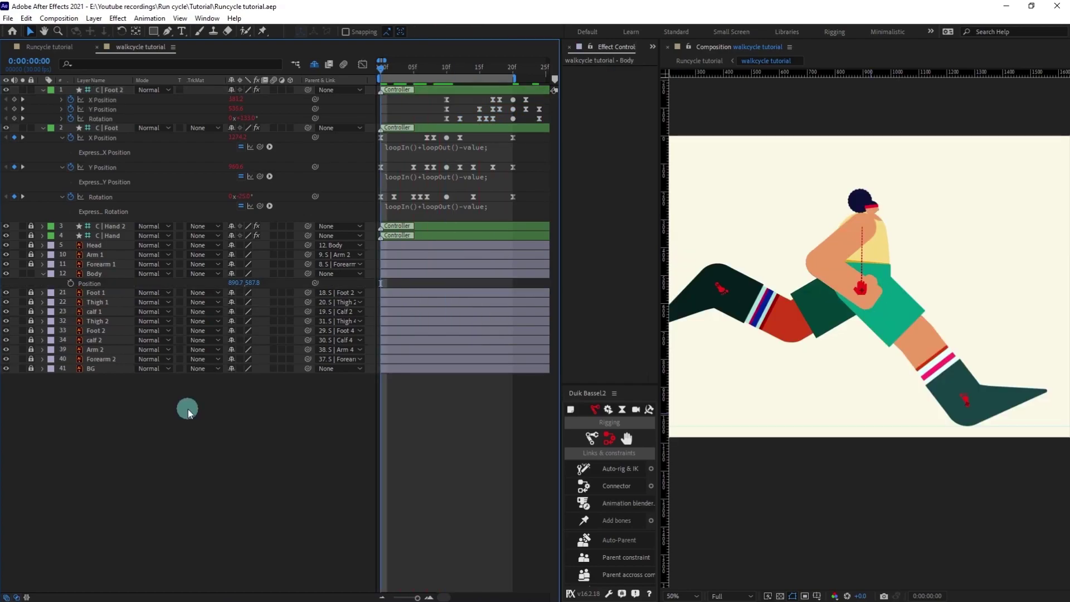
Set starting keyframes for the Position and Rotation of the Body layer at frame 0.
click(108, 274)
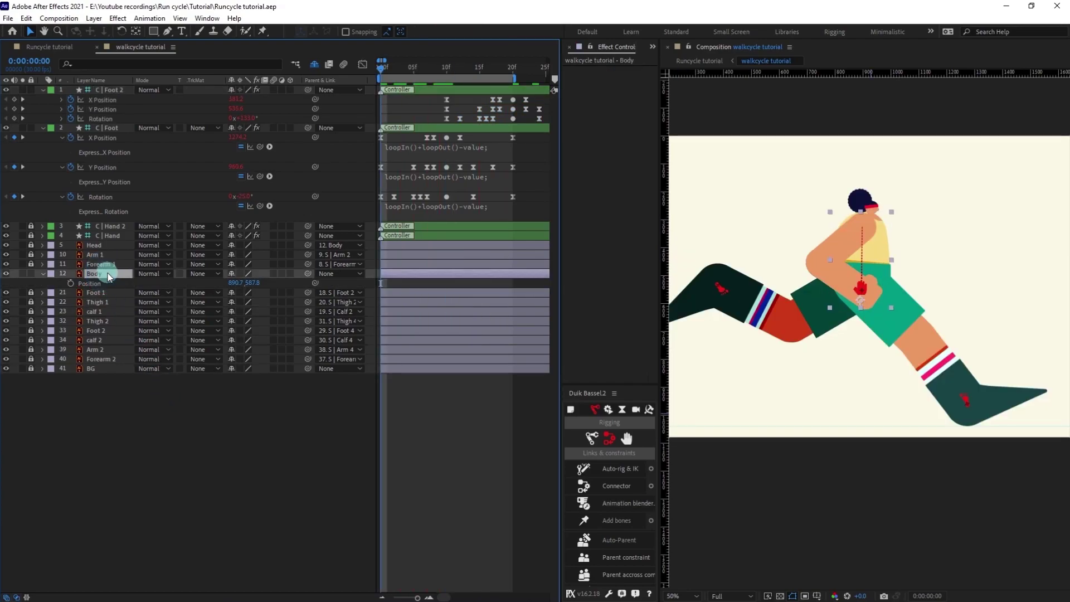
click(70, 283)
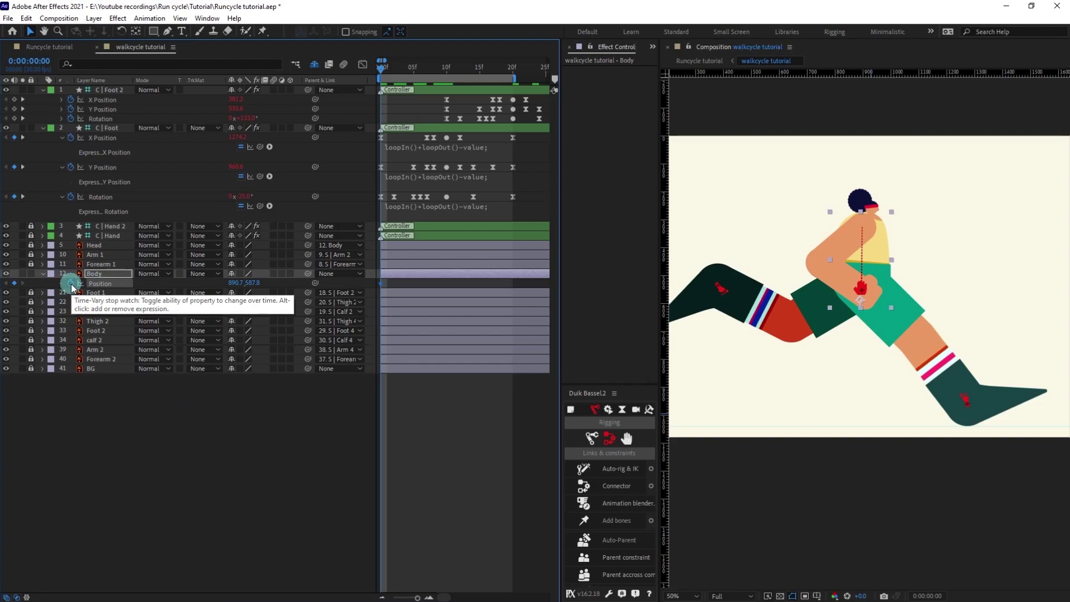
key(r)
click(71, 283)
click(251, 425)
click(115, 273)
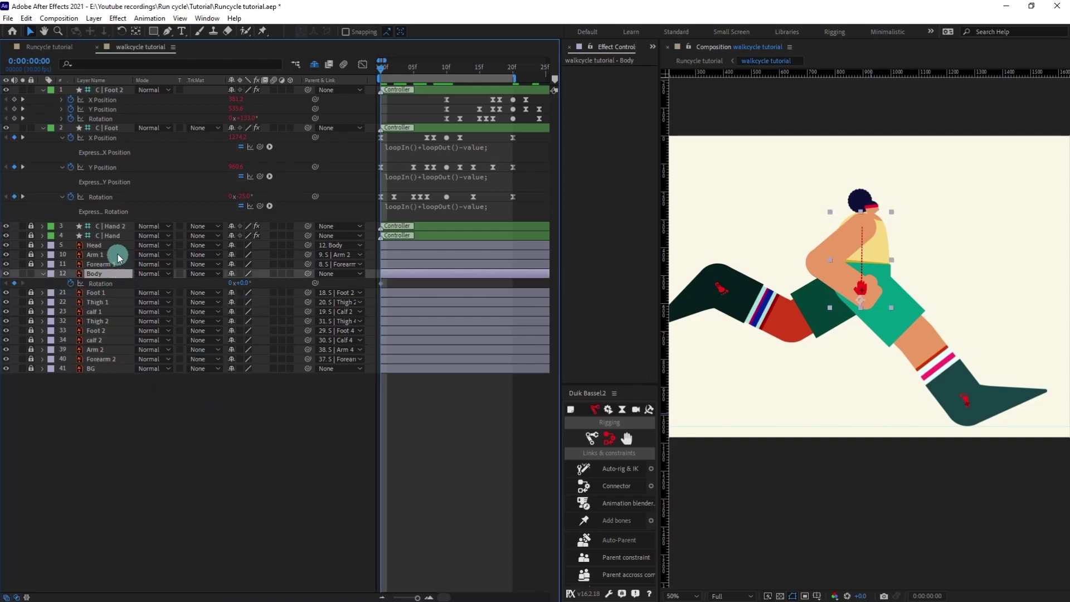
Unlock the C | Hand 2 and C | Hand controllers and parent both to the Body layer.
click(31, 226)
click(109, 226)
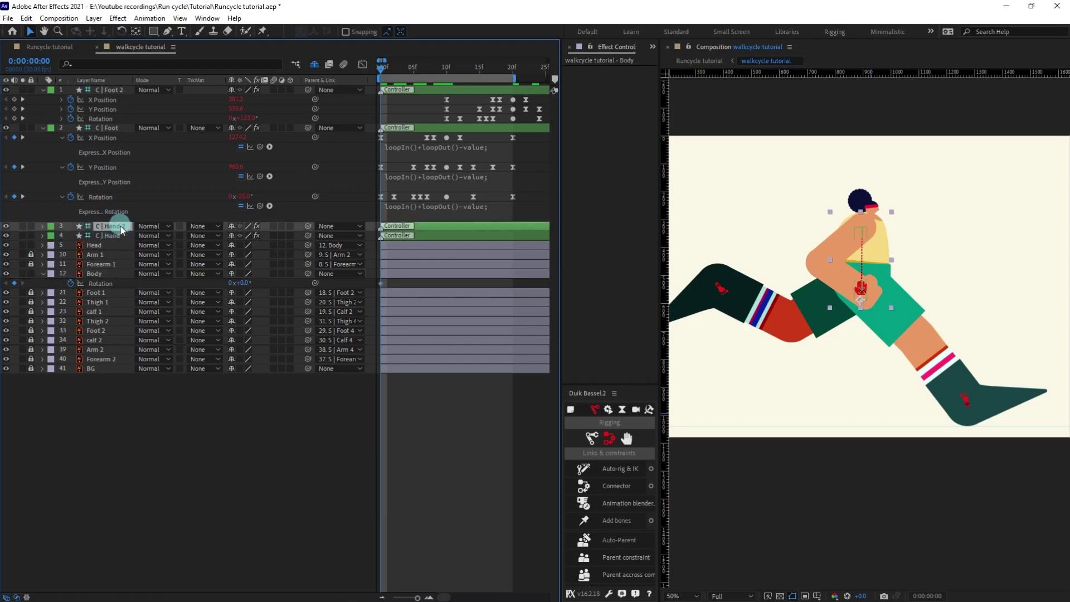
shift+click(105, 235)
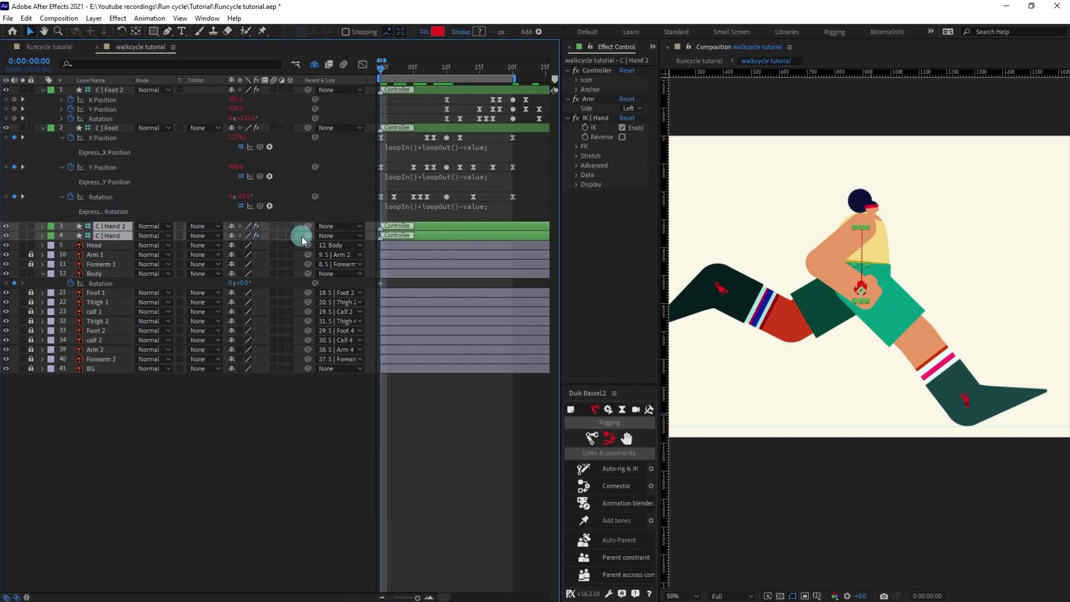
drag(285, 242, 116, 273)
Reveal the Body layer's Position together with its Rotation in the timeline.
click(116, 273)
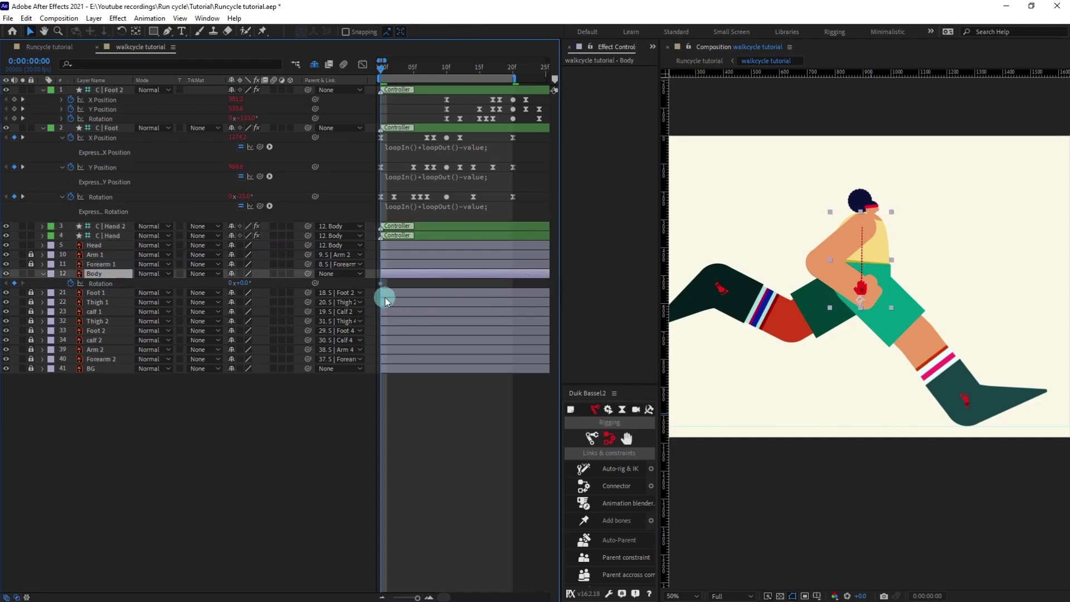
key(shift+p)
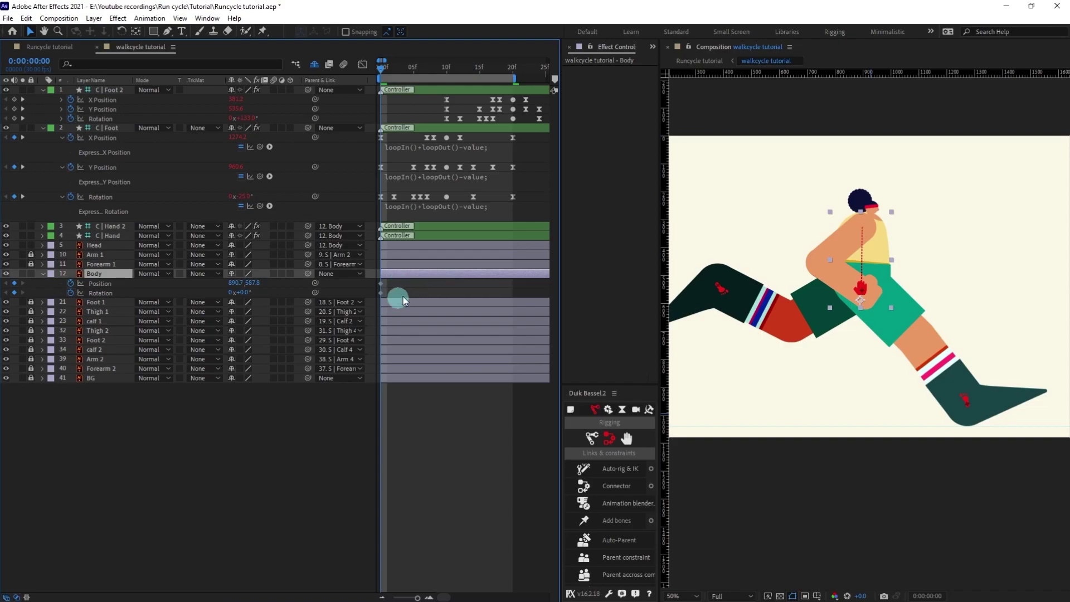
click(403, 298)
Try a forward lean of about 9° on the Body, and reset its Rotation to 0°.
drag(243, 293, 251, 295)
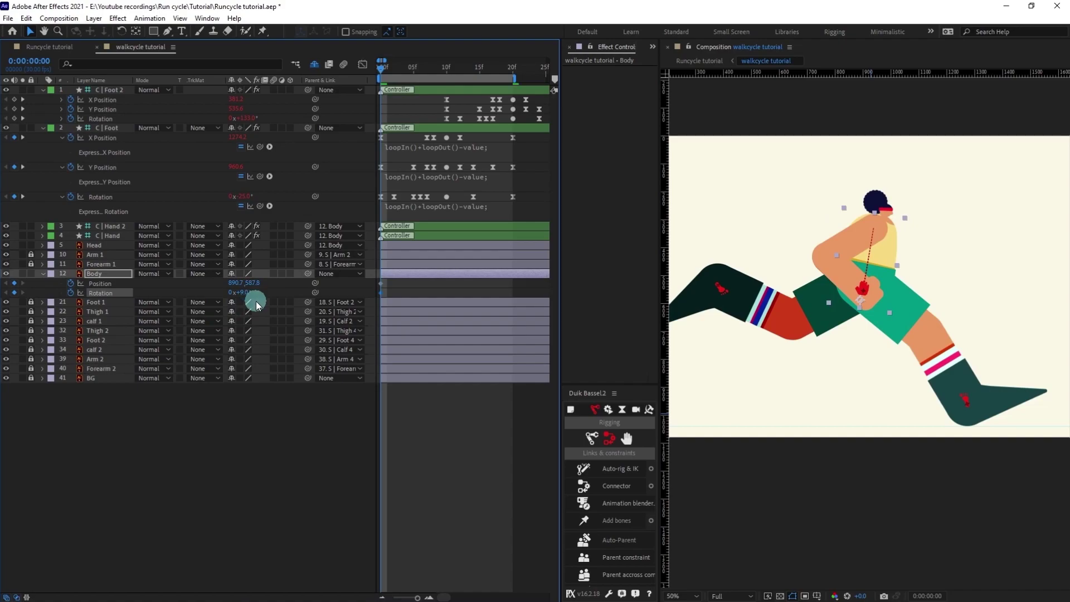
click(242, 295)
text(0)
key(Return)
Set the Body's Rotation to 12° at frame 0 so the character leans forward.
click(243, 294)
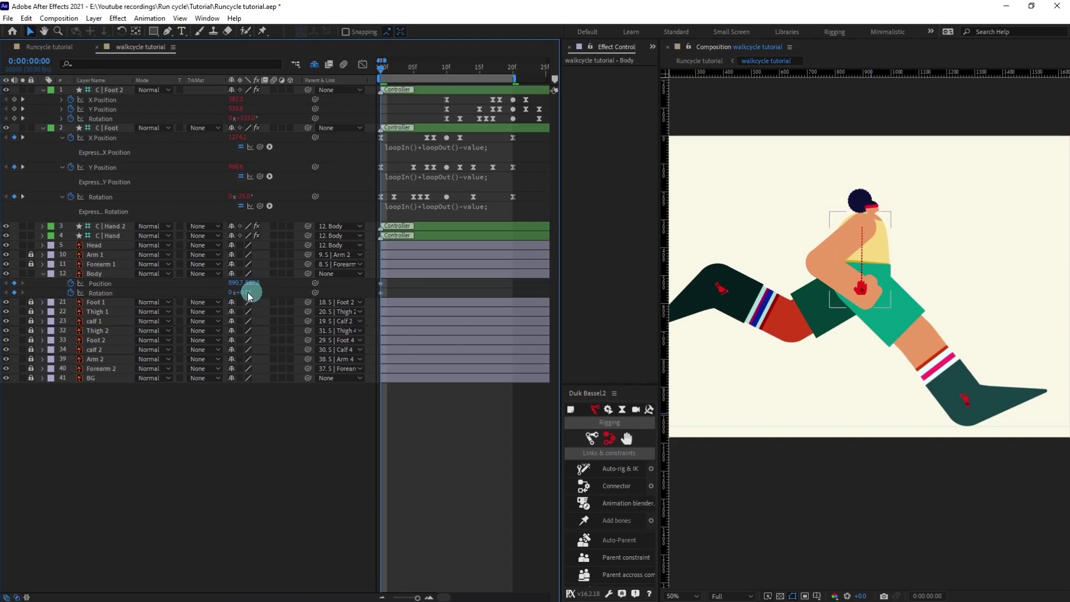
click(244, 290)
text(12)
key(Return)
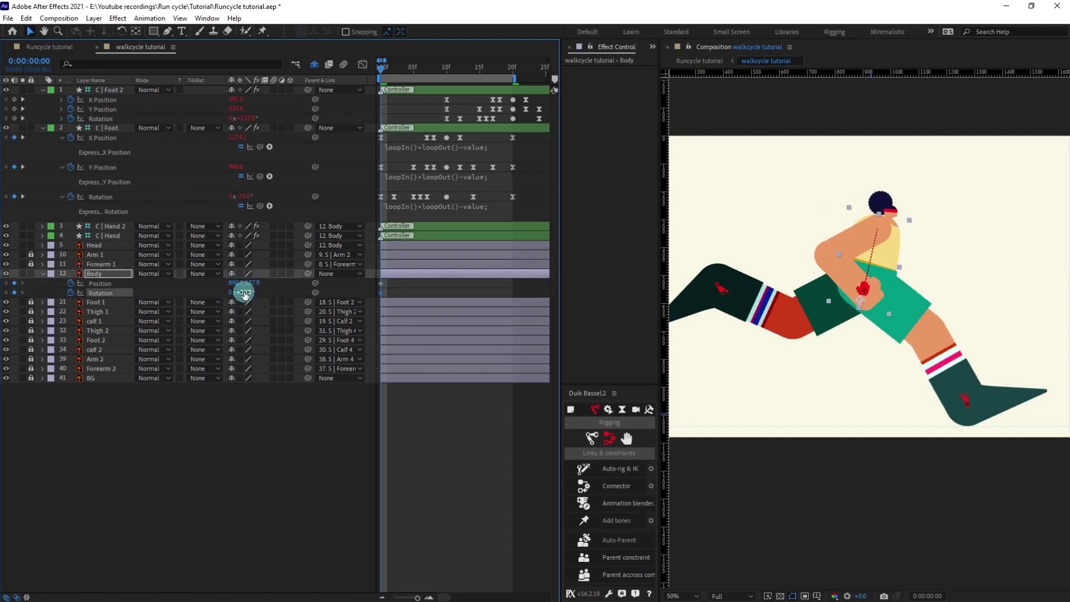
click(443, 449)
At frame 5, raise the Body straight up to a Position of about 890.7, 479.8.
click(115, 275)
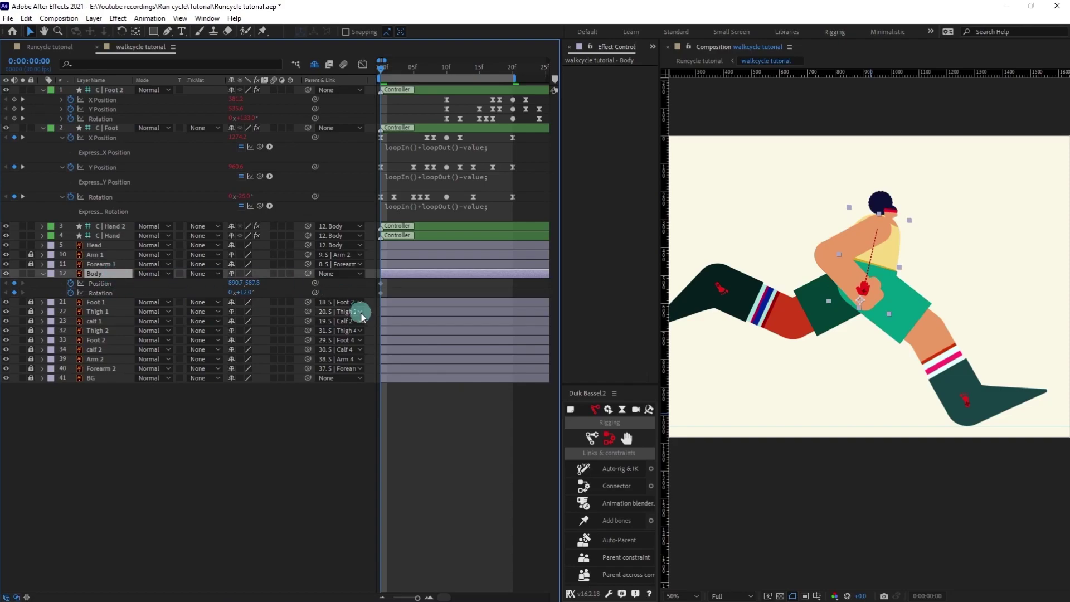
click(20, 61)
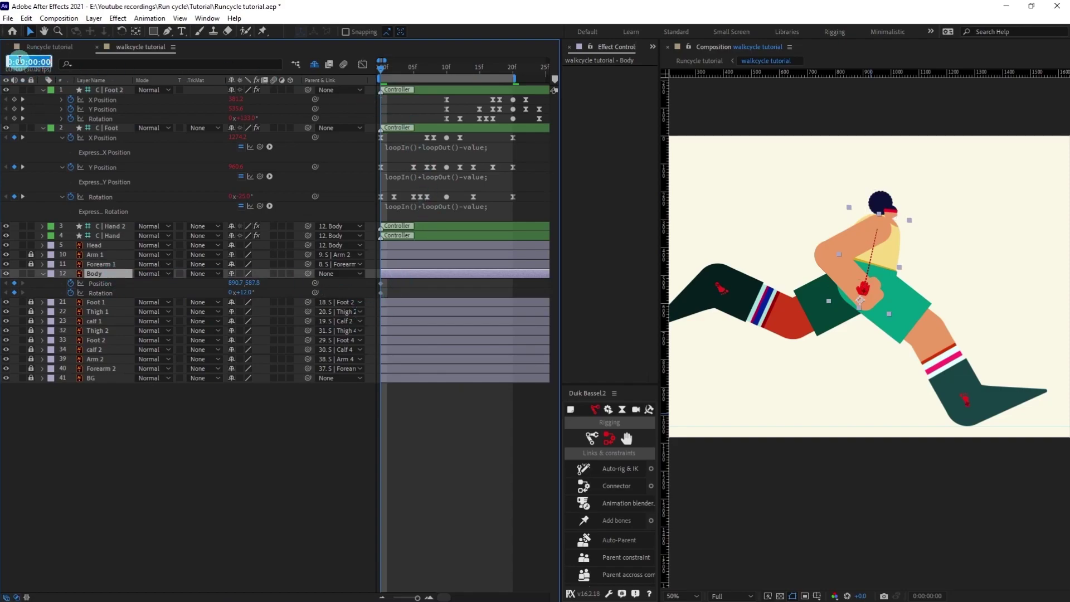
text(5)
key(Return)
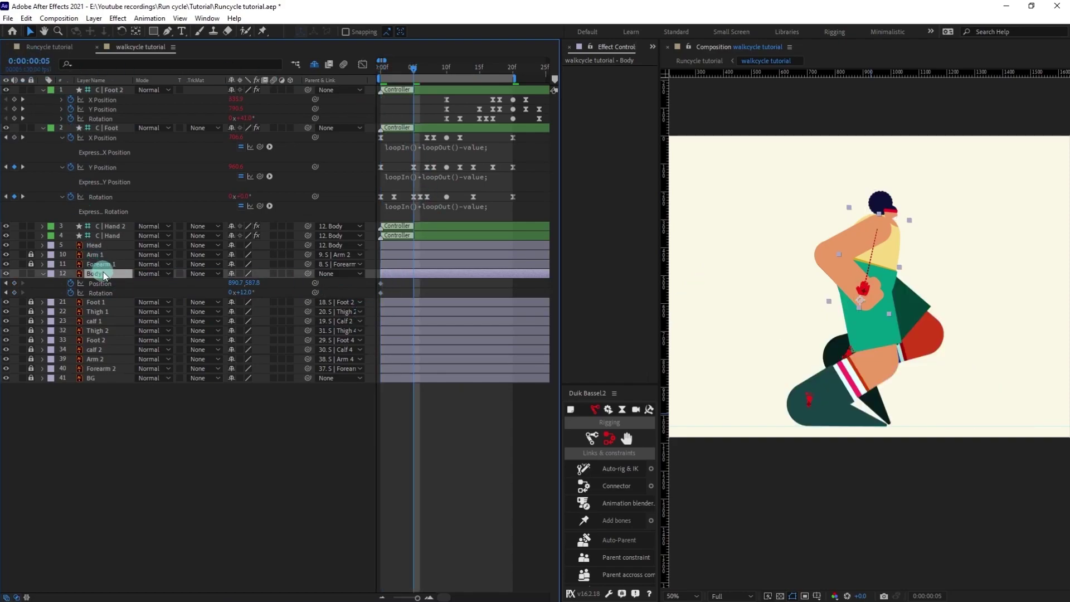
key(Up)
key(Up)
key(Up)
key(Up)
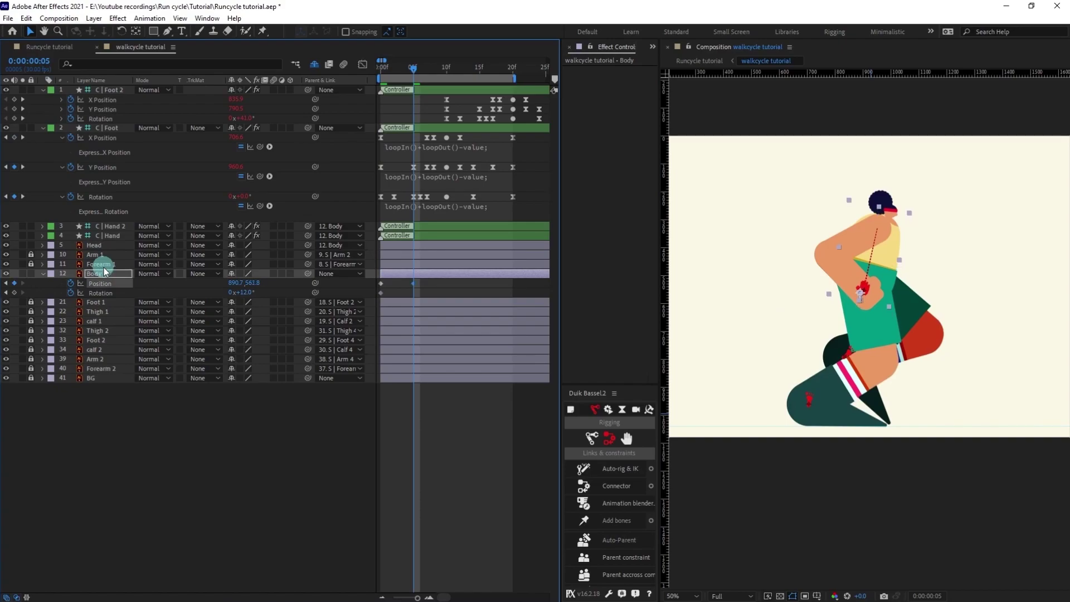
key(Up)
key(Up)
key(Up)
key(Up)
key(Up)
key(Up)
key(Up)
key(Up)
key(Up)
key(Up)
key(Up)
key(Up)
key(Up)
key(Up)
key(Up)
key(Up)
key(Up)
key(Up)
key(Up)
key(Up)
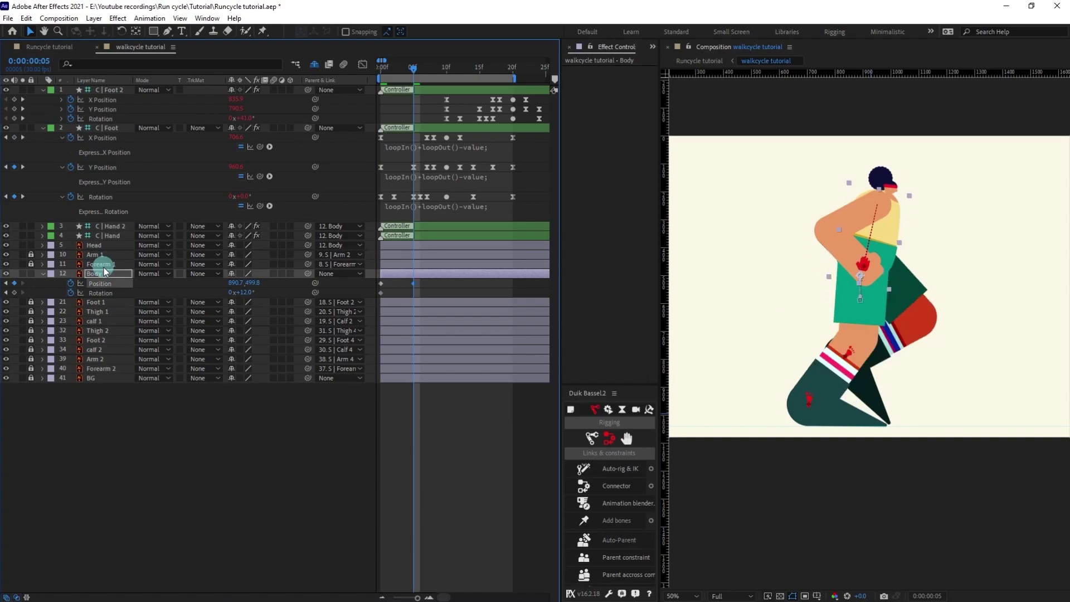
key(Up)
key(Up)
key(Up)
key(Up)
key(Up)
key(Up)
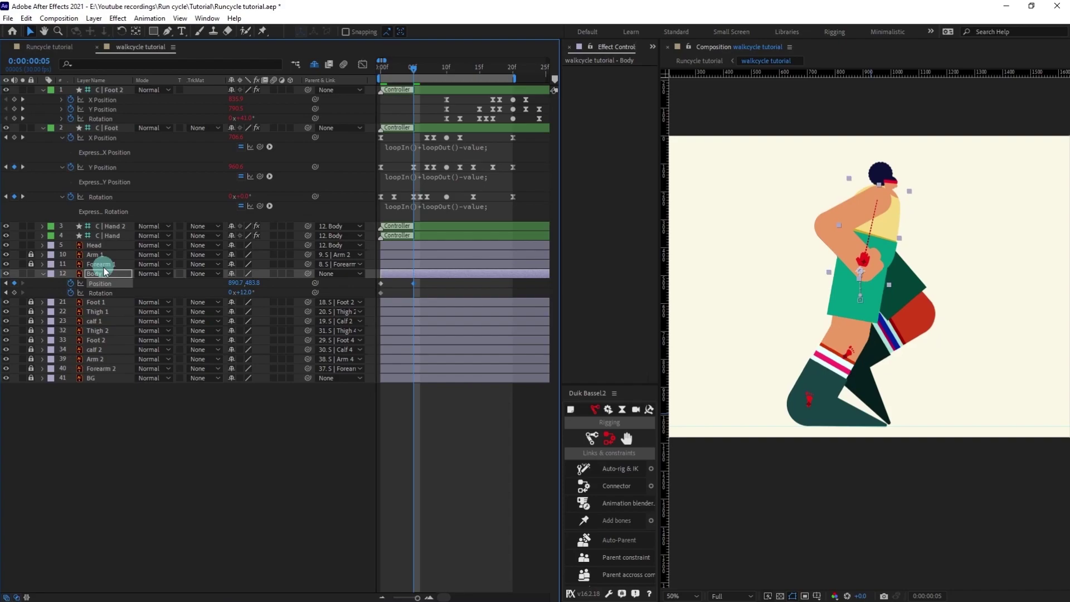
Set the Body's Rotation to 6° at frame 5 and apply Easy Ease to its Position and Rotation keyframes.
click(246, 292)
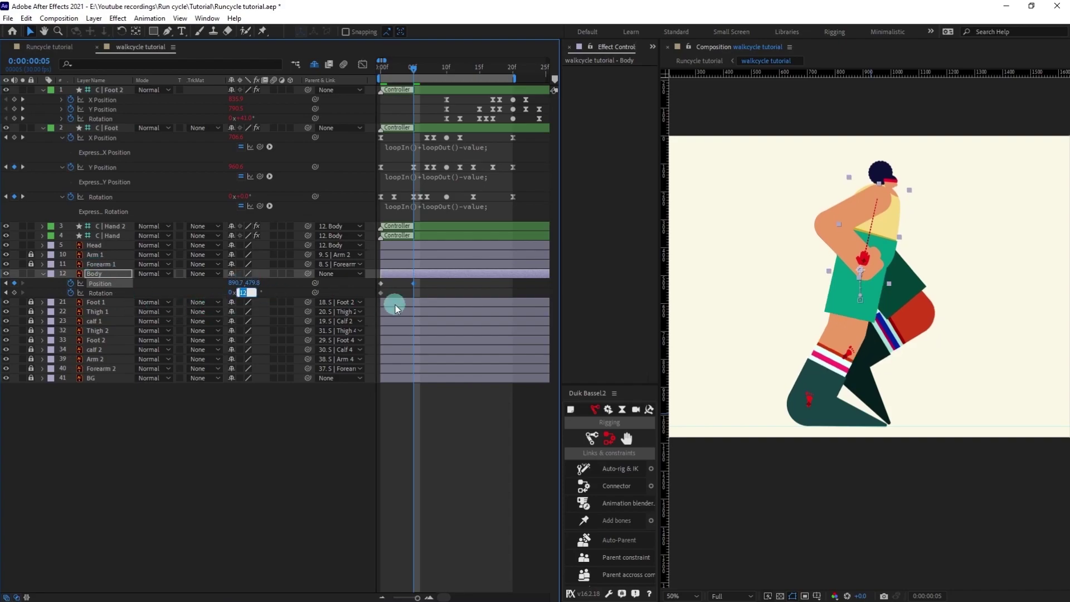
text(6)
key(Return)
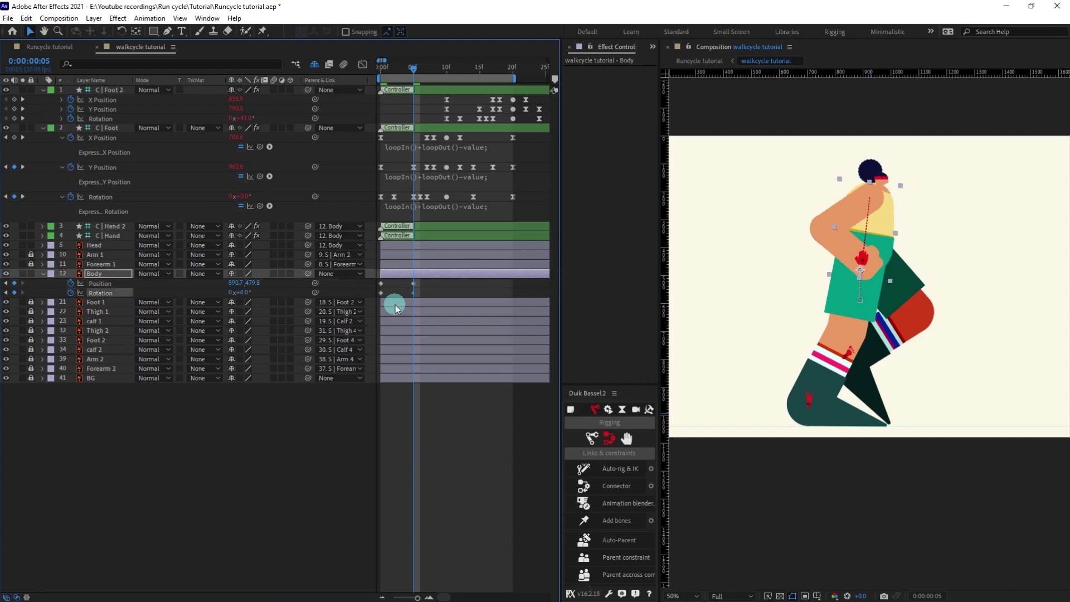
drag(426, 291, 353, 313)
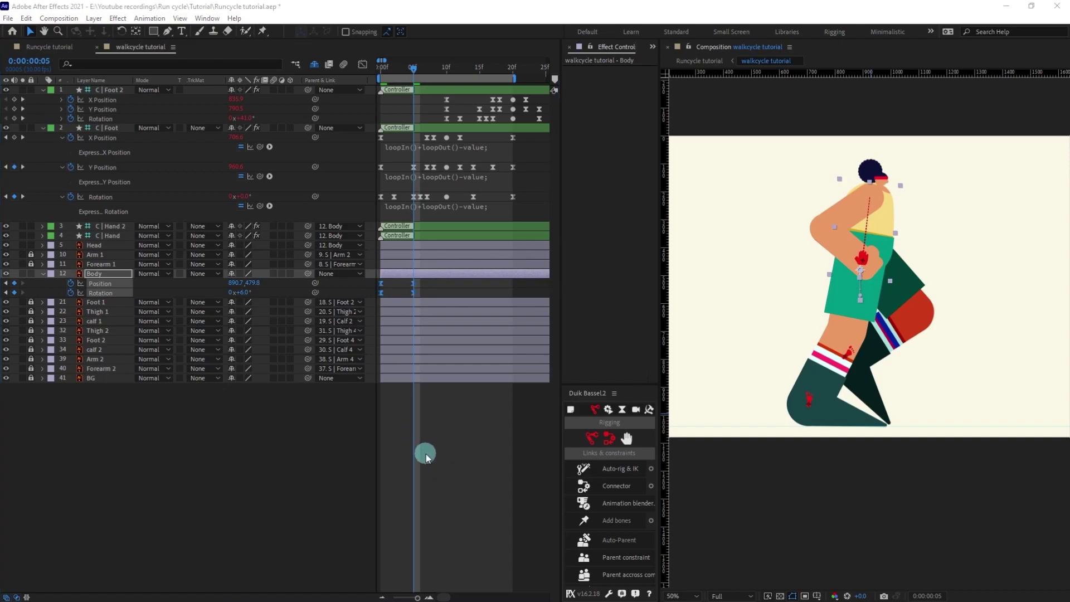
Copy the Body's frame 0 Position and Rotation keyframes to frame 10.
click(37, 61)
text(+)
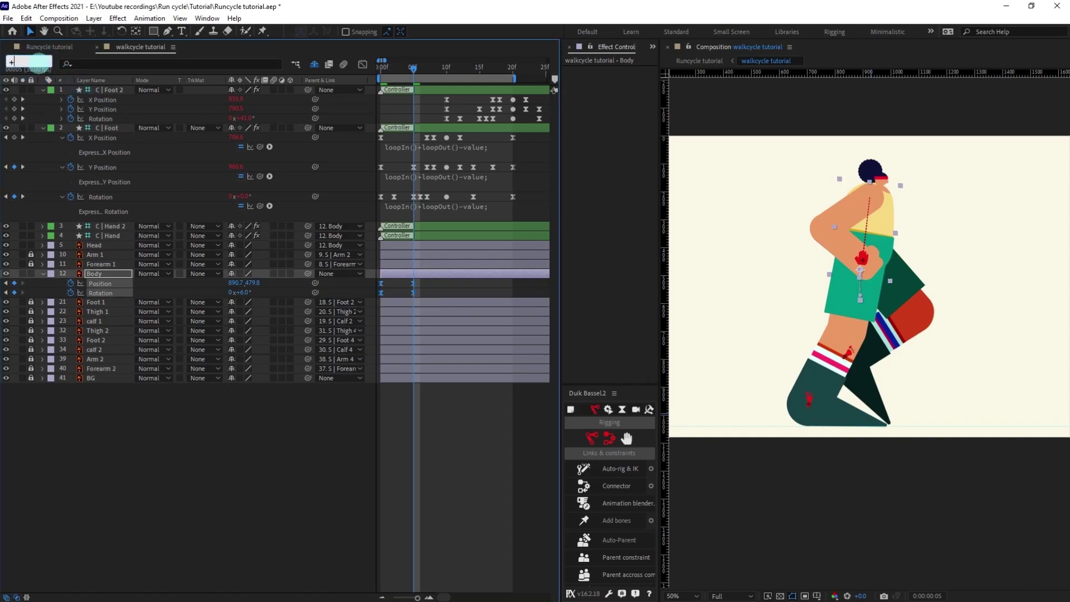
text(5)
key(Return)
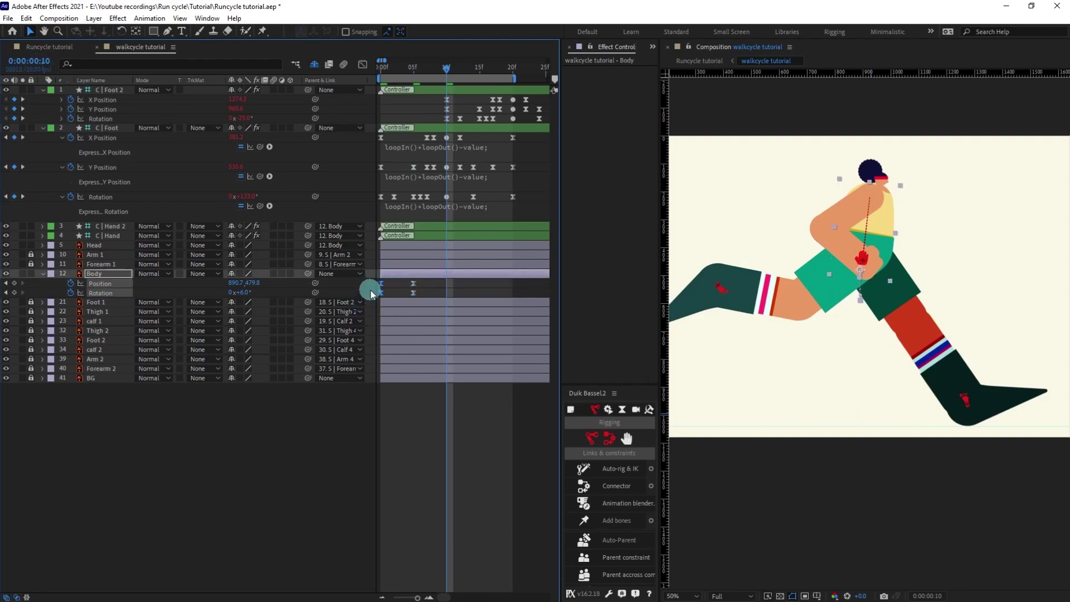
key(ctrl+v)
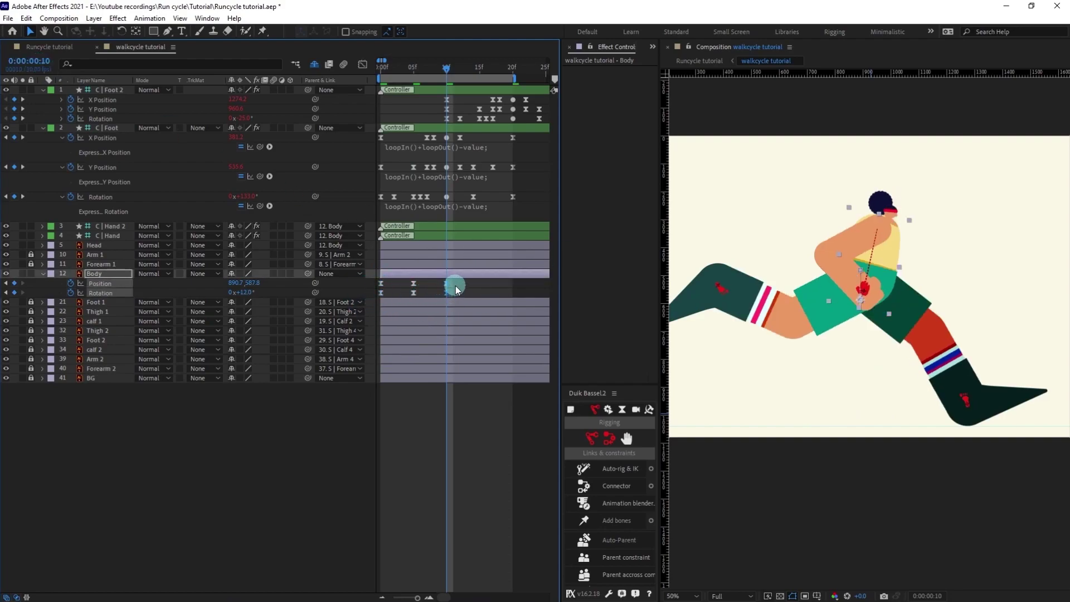
Copy the loopIn()+loopOut()-value; expression from C | Foot to the Rotation and Position of the Body.
click(430, 207)
key(ctrl+c)
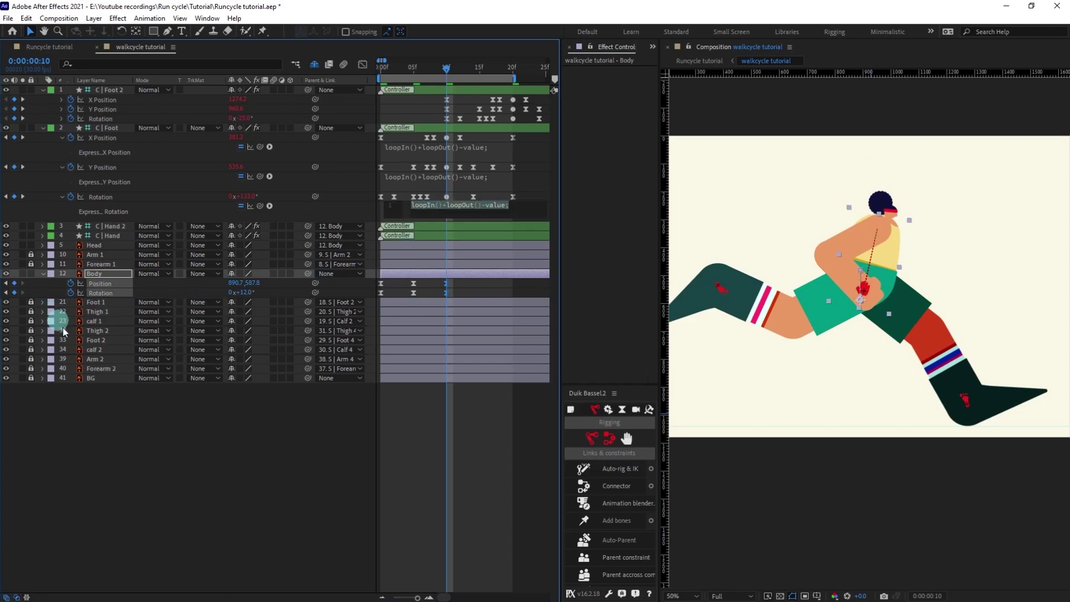
click(84, 441)
alt+click(70, 293)
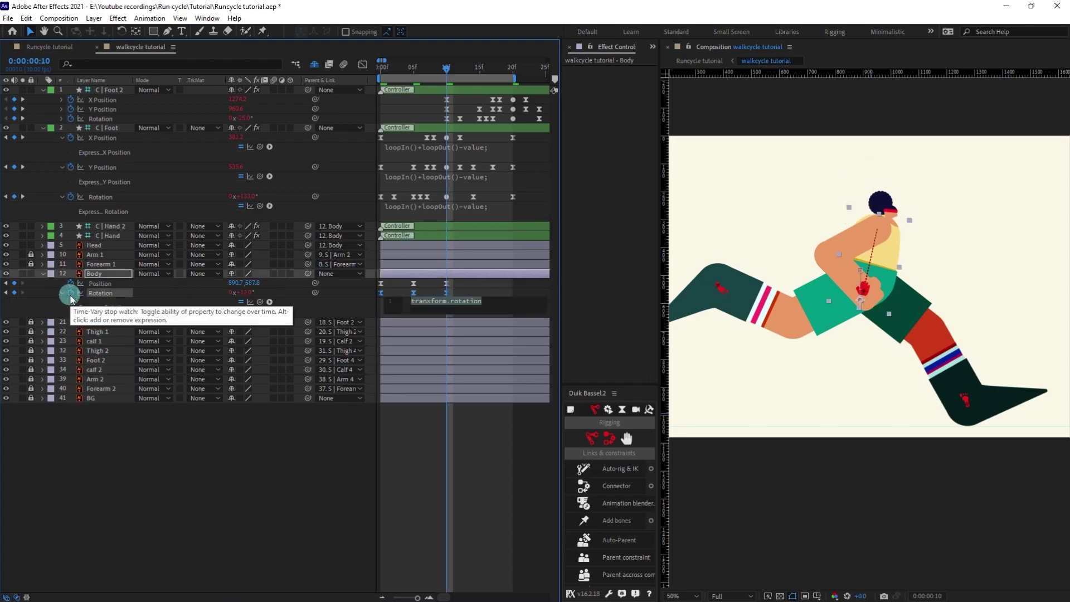
key(ctrl+v)
alt+click(70, 283)
key(ctrl+v)
click(225, 497)
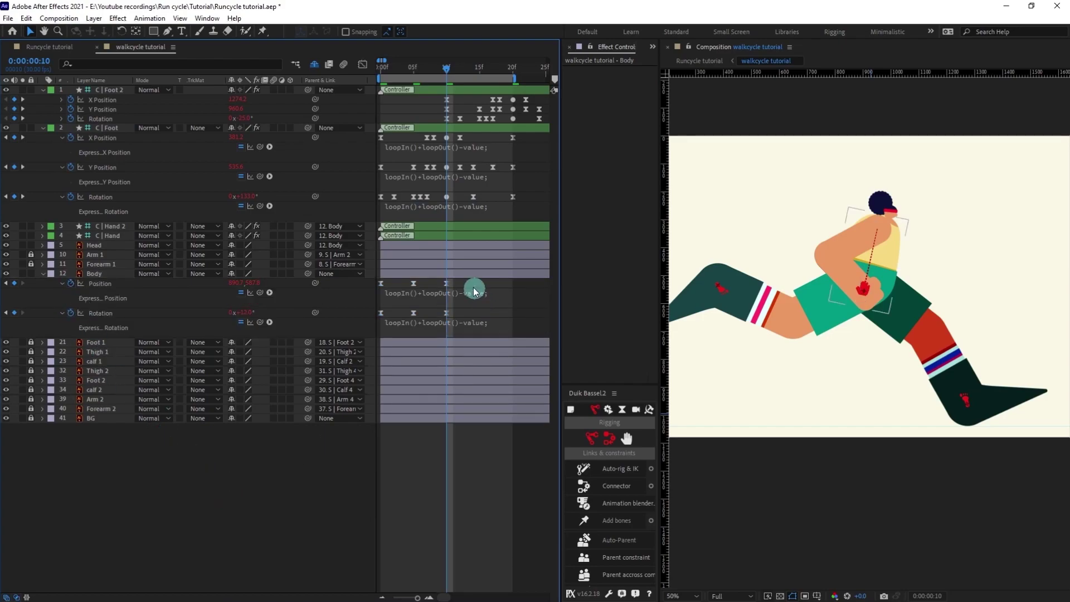
Offset the Body's Position keyframes to start at frame 2 and its Rotation keyframes to start at frame 4, and preview the run cycle.
drag(469, 282, 345, 319)
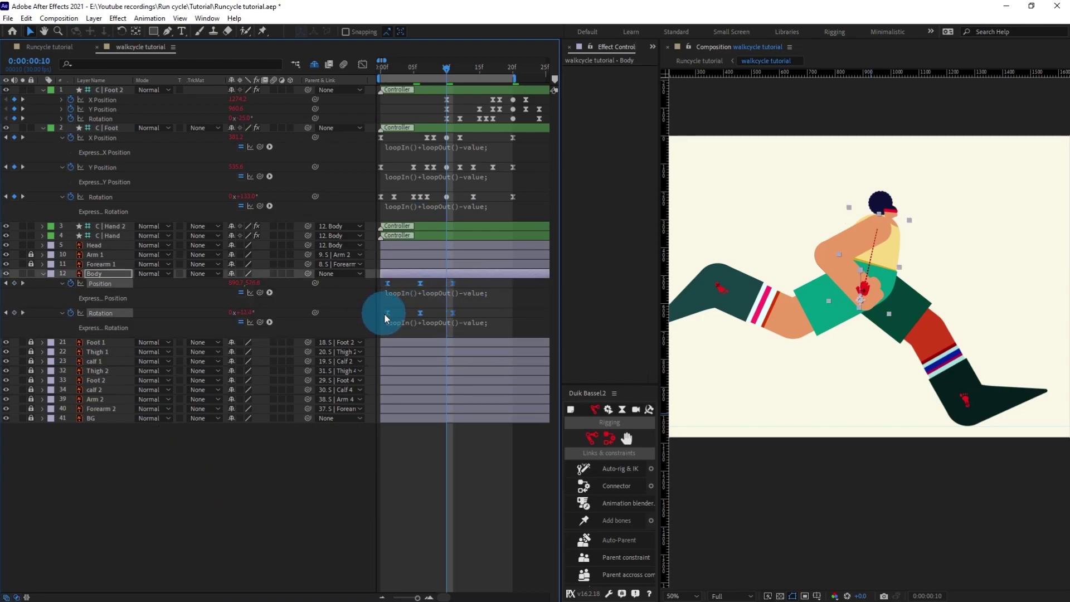
click(386, 315)
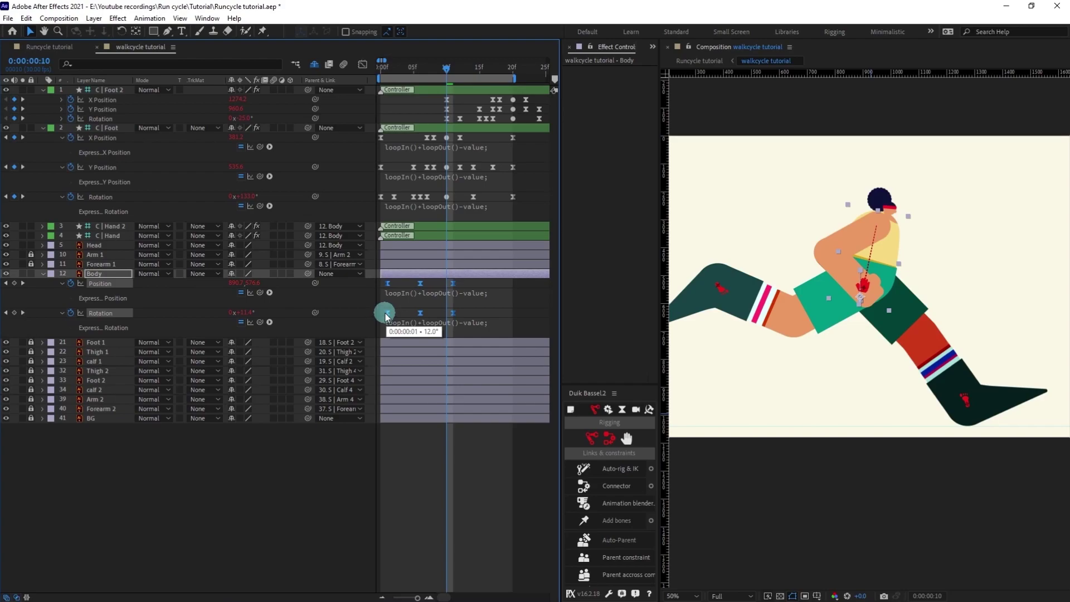
drag(385, 314, 394, 315)
drag(468, 291, 382, 281)
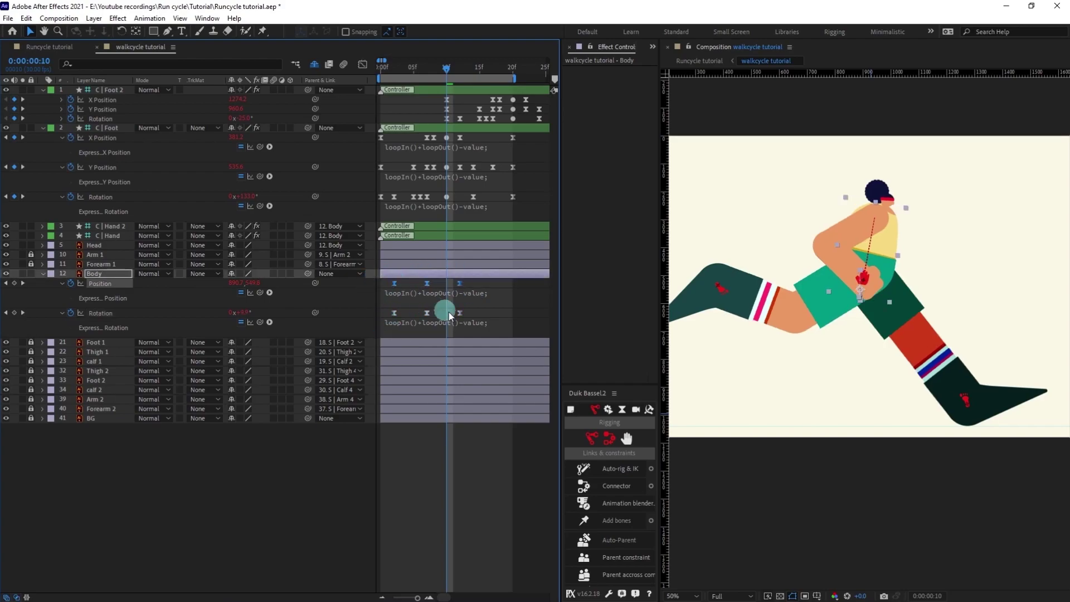
drag(466, 312, 405, 317)
scroll(883, 308, down, 2)
key(space)
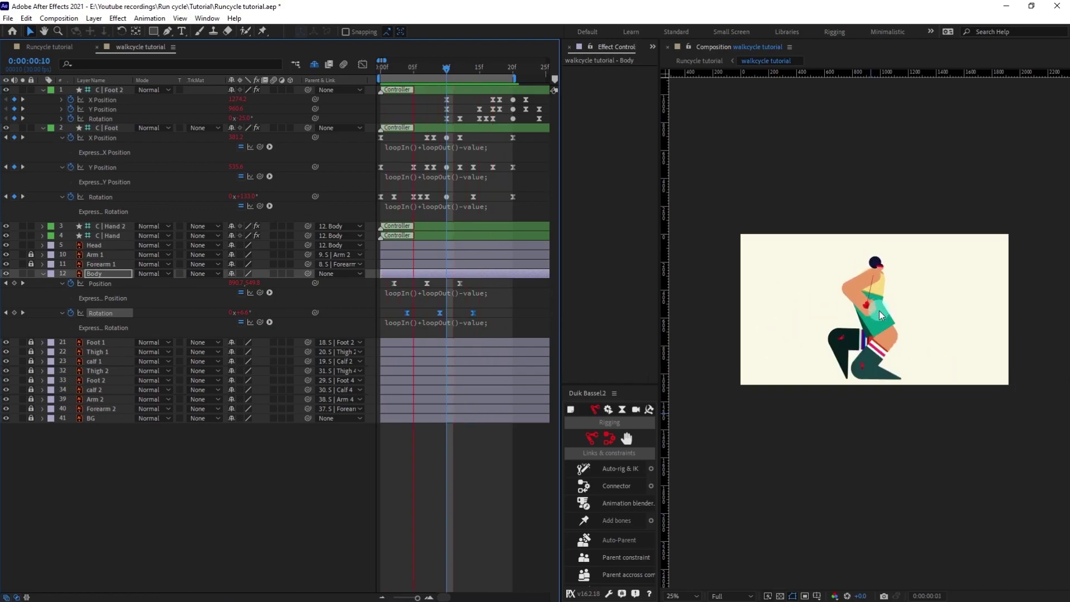
click(878, 310)
scroll(879, 310, up, 2)
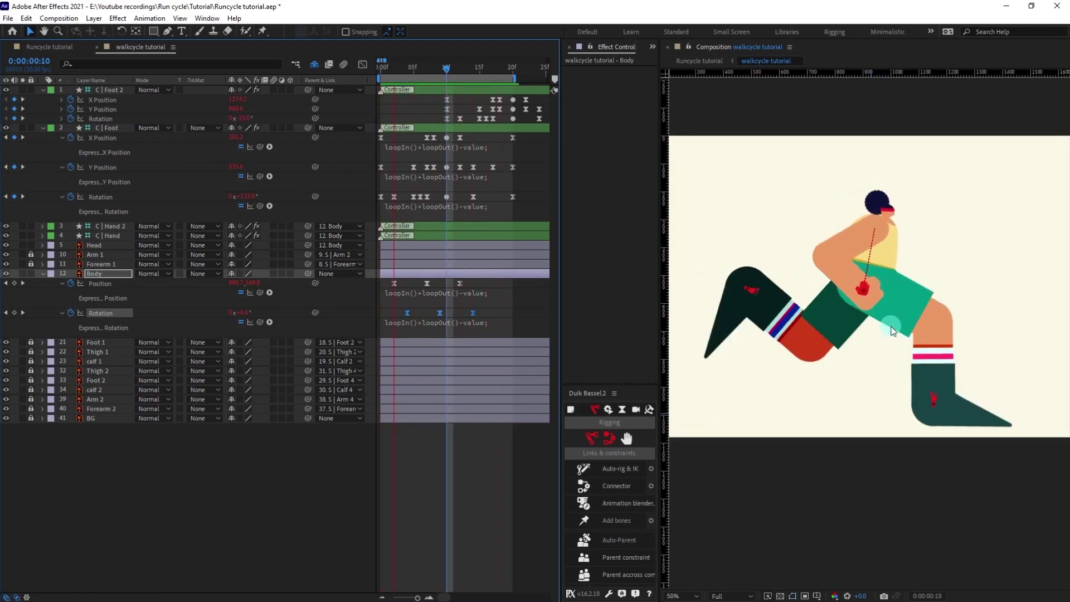
Paste the Body's Rotation keyframes onto the Head layer starting at frame 4.
click(411, 126)
click(383, 68)
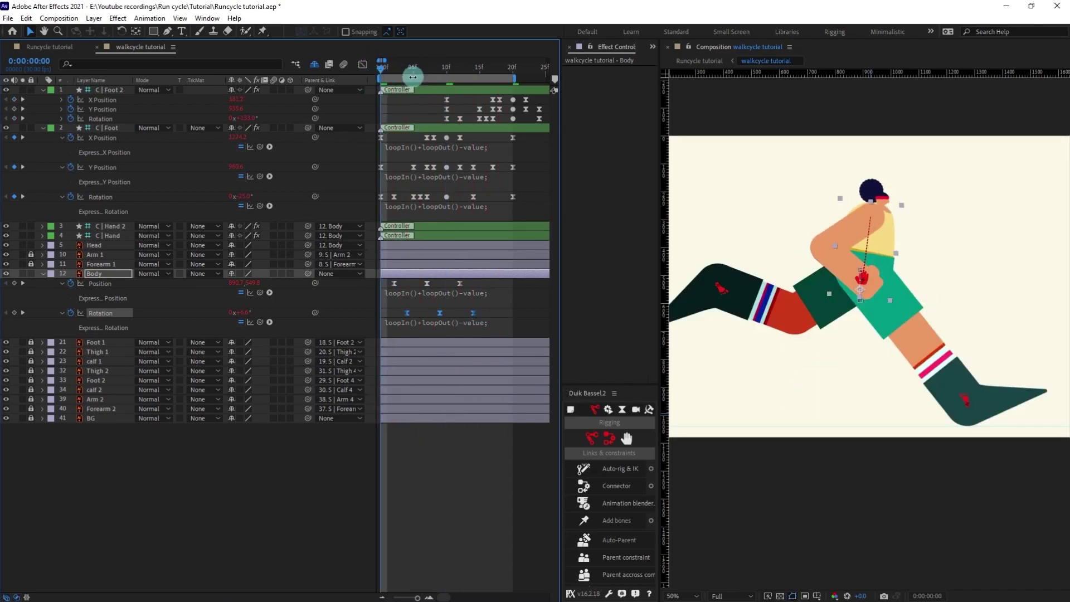
drag(410, 75, 407, 68)
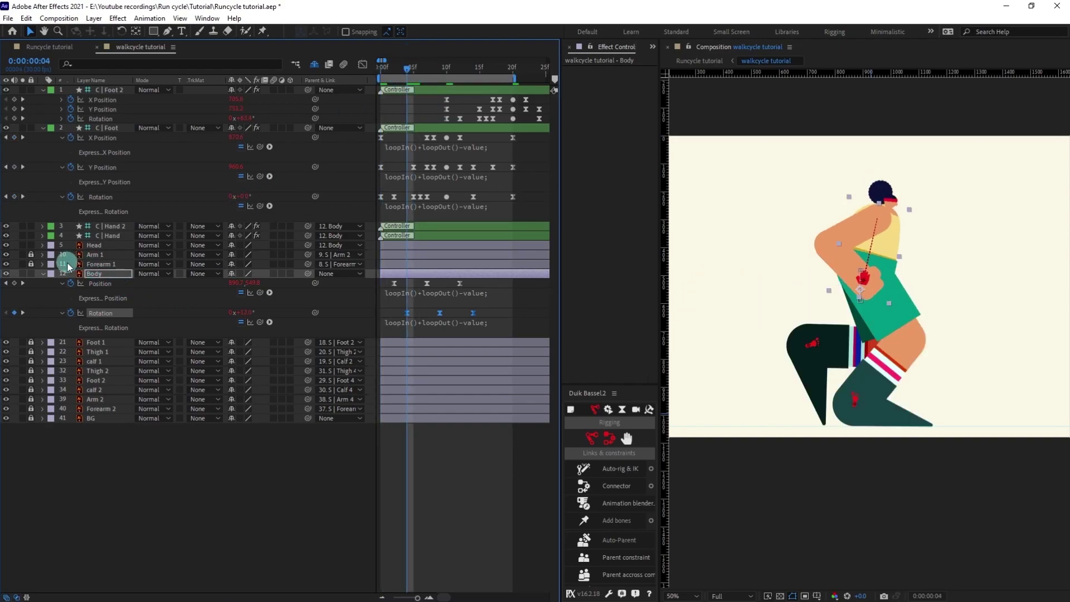
click(96, 248)
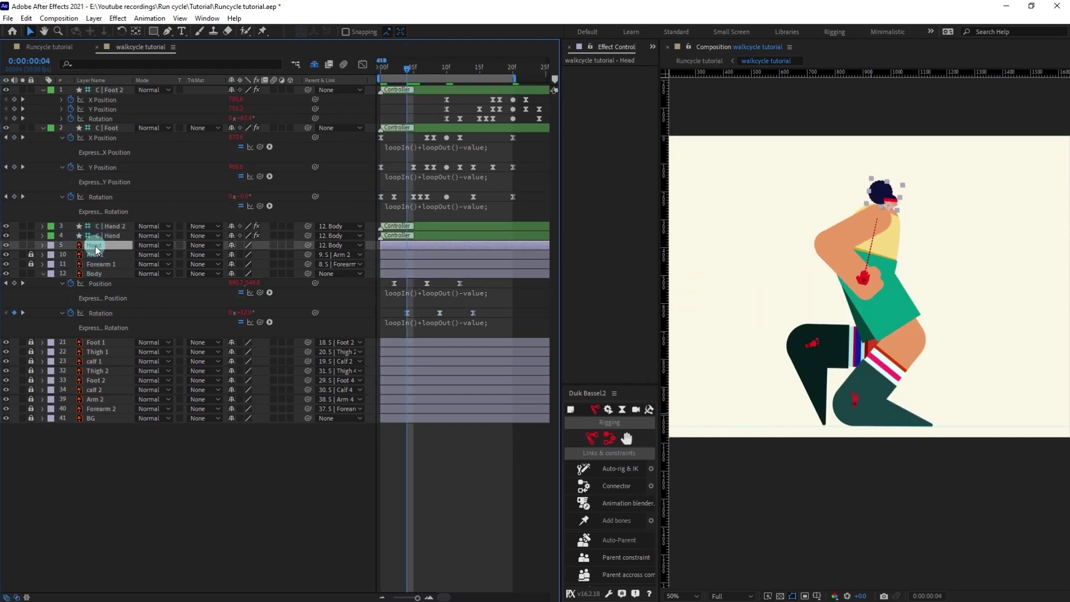
key(ctrl+v)
click(412, 254)
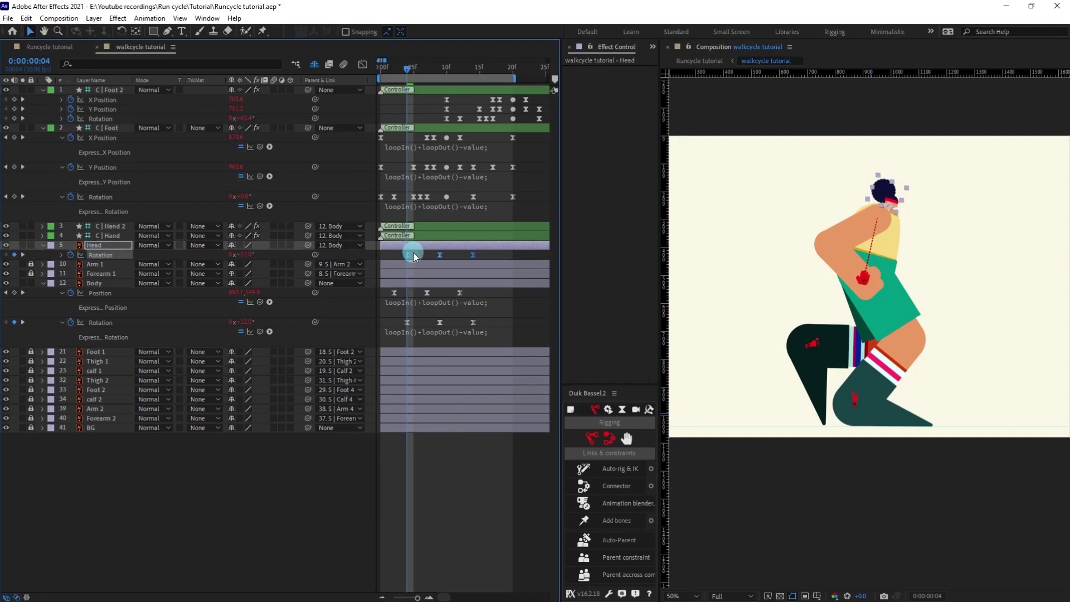
click(421, 253)
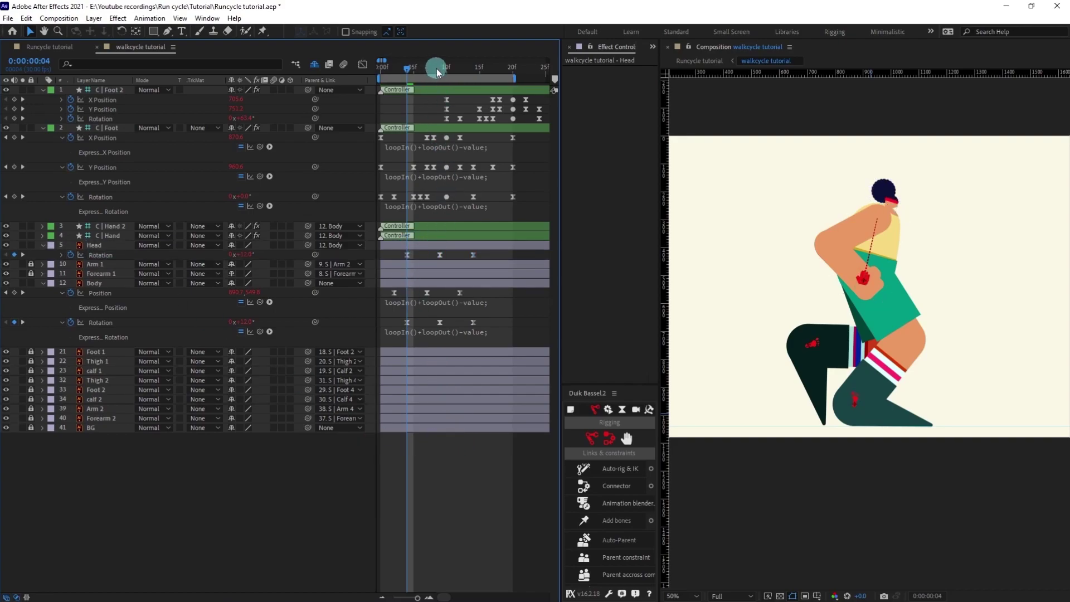
Set the Head's Rotation to -5° at frame 9, shift all its Rotation keyframes forward by 2 frames, and preview the motion.
drag(436, 68, 436, 122)
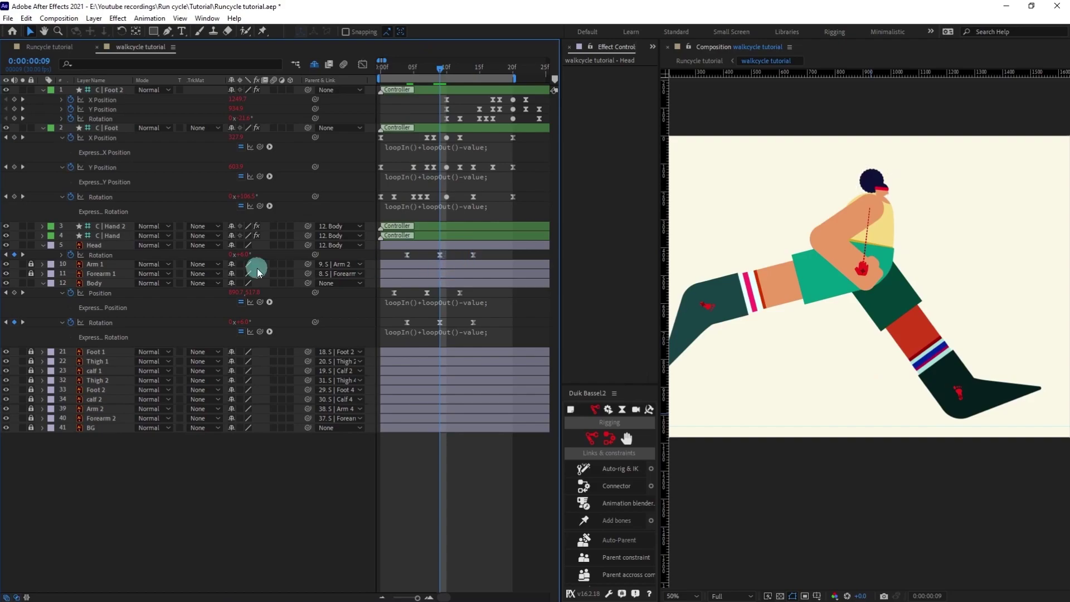
click(239, 254)
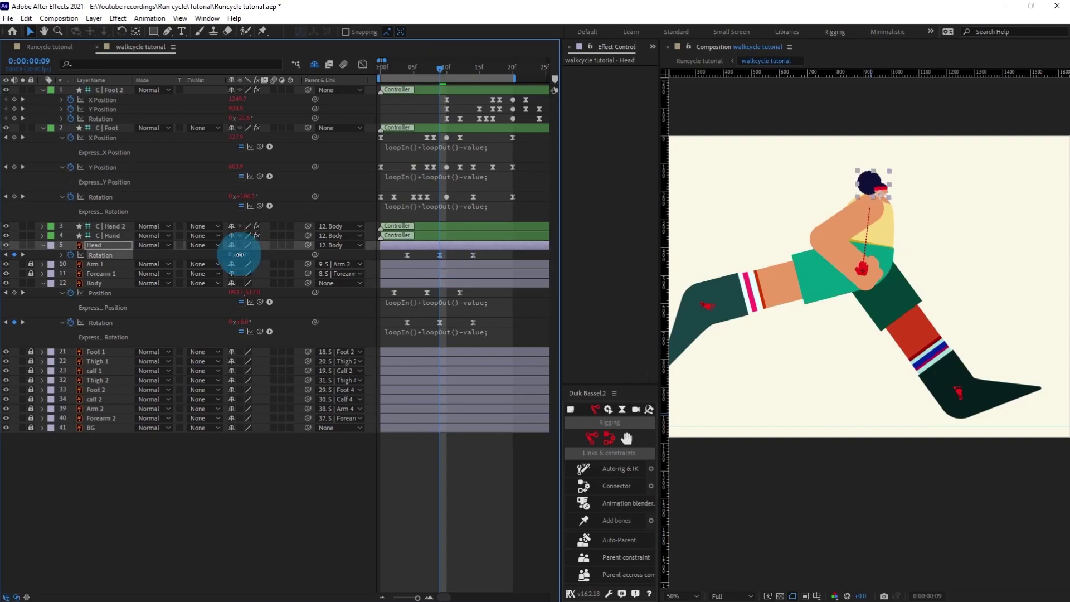
mouse_move(239, 254)
mouse_down()
mouse_move(241, 279)
mouse_move(239, 250)
mouse_up()
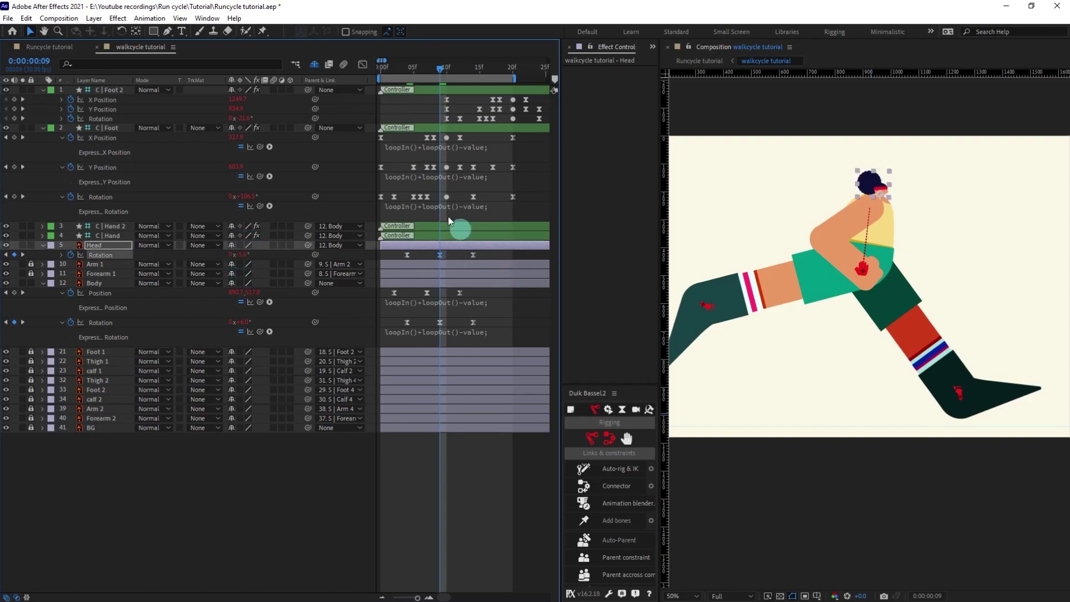
drag(466, 265, 418, 259)
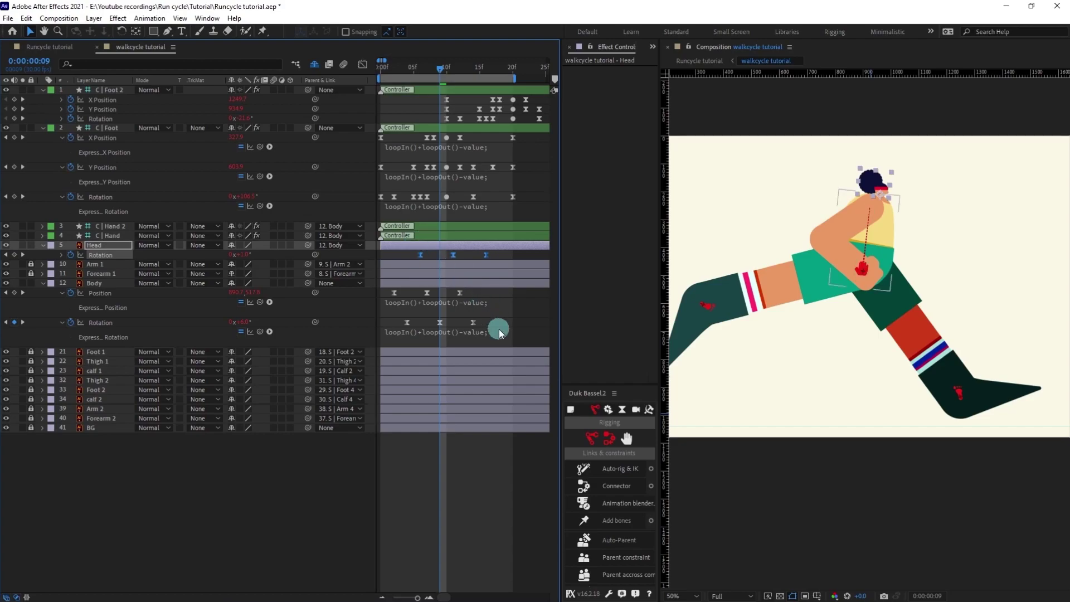
key(space)
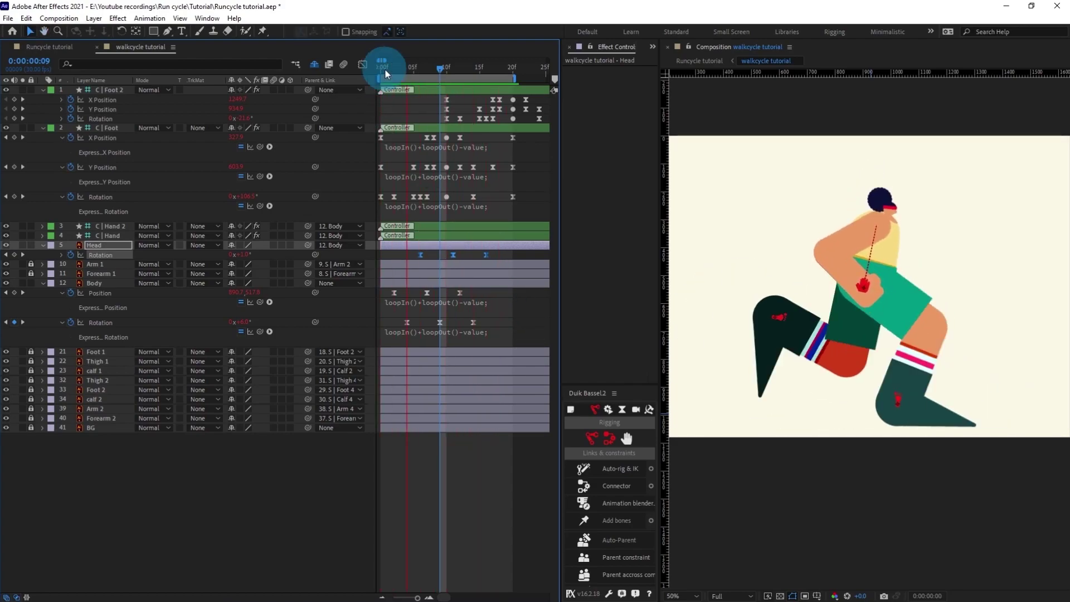
Add a Position keyframe to C | Hand at frame 0.
drag(386, 69, 367, 72)
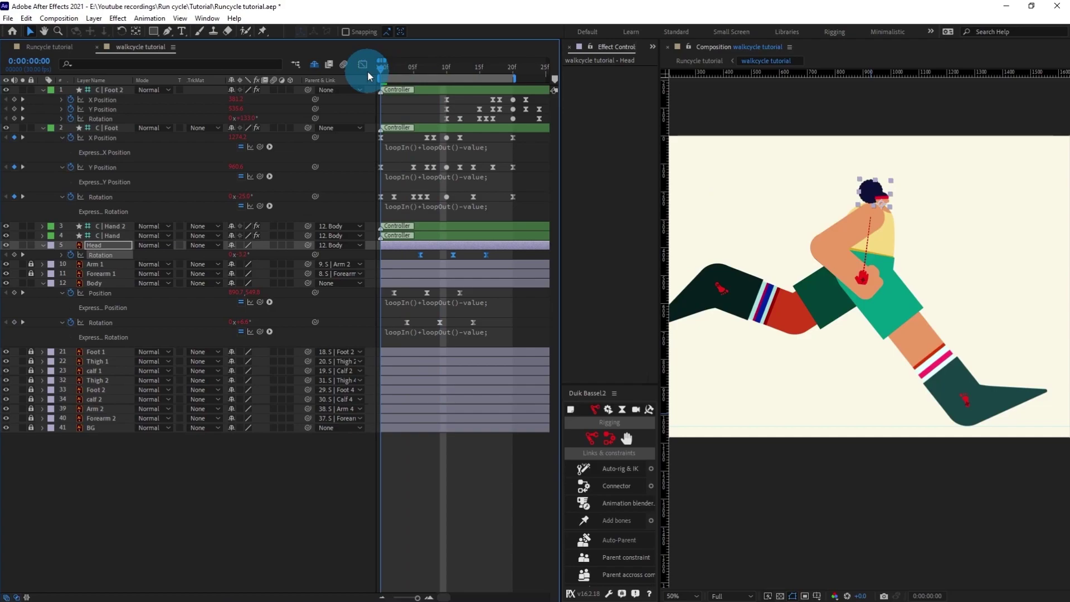
click(112, 237)
key(p)
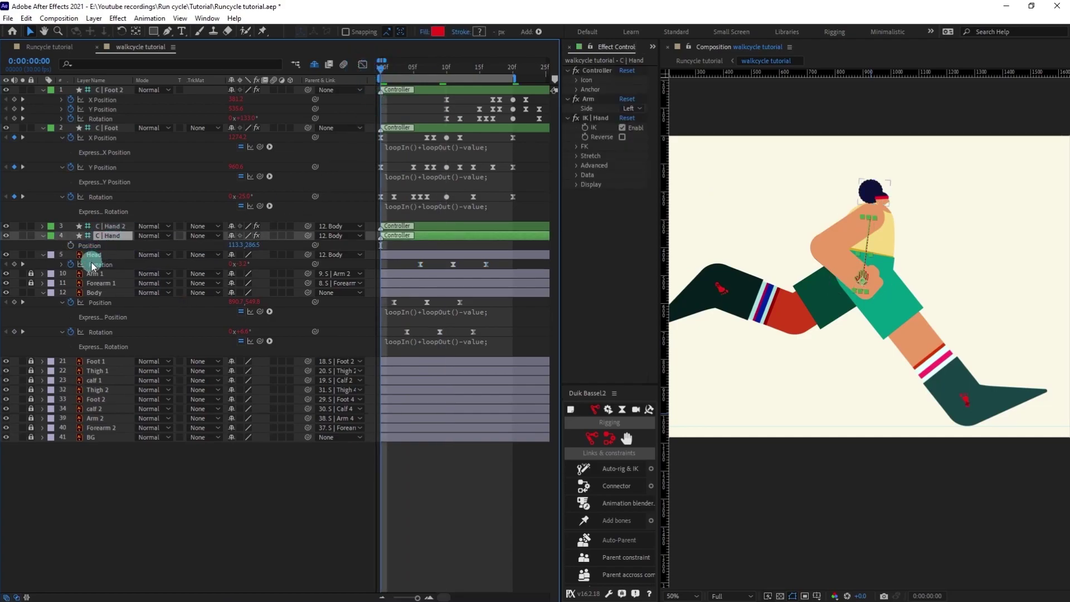
click(71, 245)
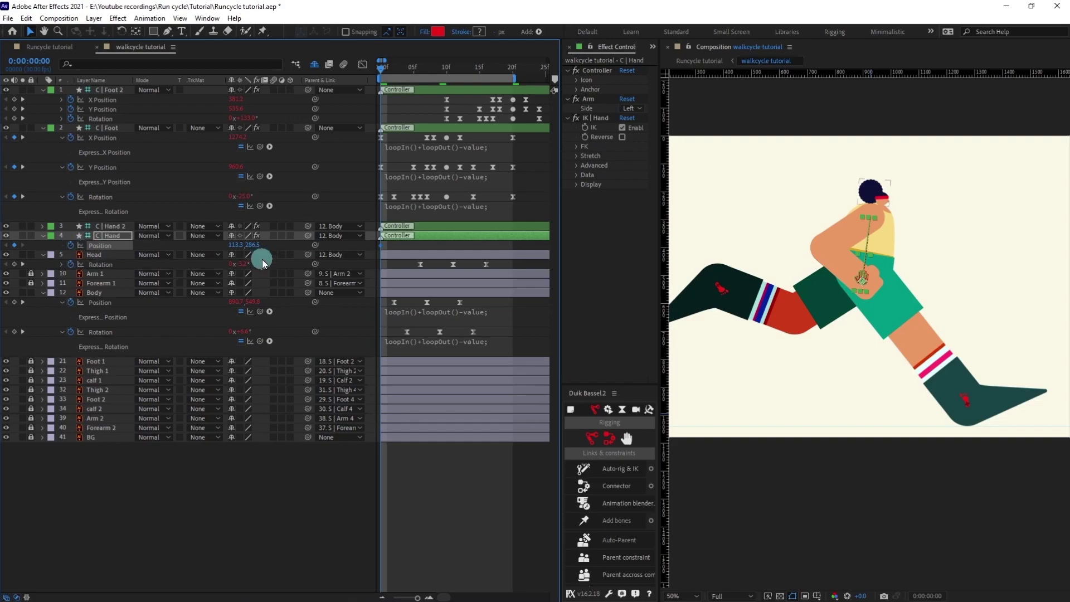
At frame 10, swing C | Hand forward and up in front of the chest to a Position of about 450, 41.
click(30, 62)
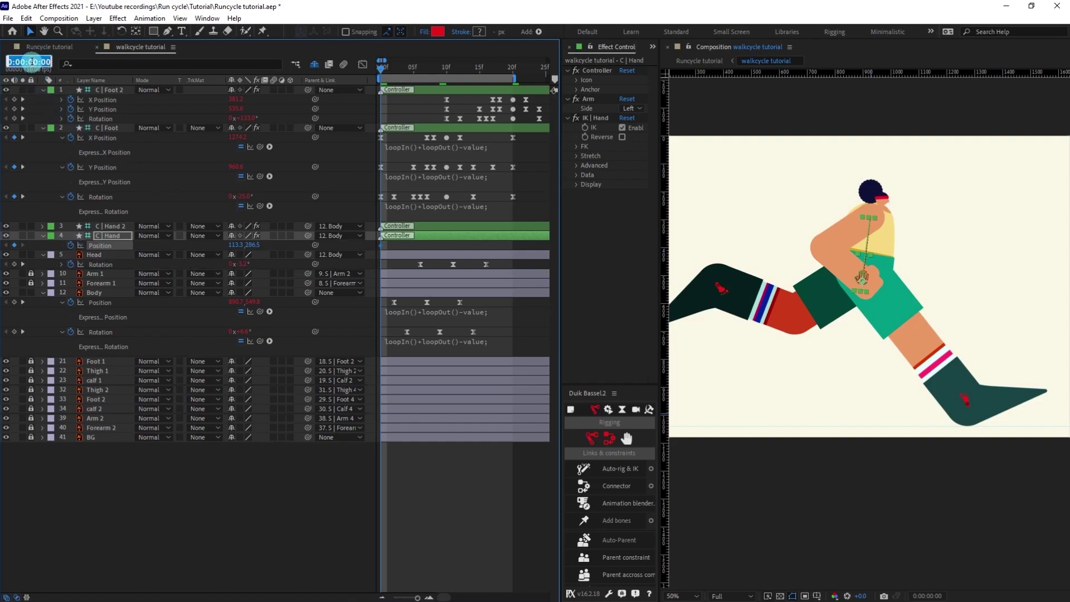
text(+10)
key(Return)
scroll(847, 227, up, 2)
drag(853, 224, 982, 209)
drag(953, 145, 953, 236)
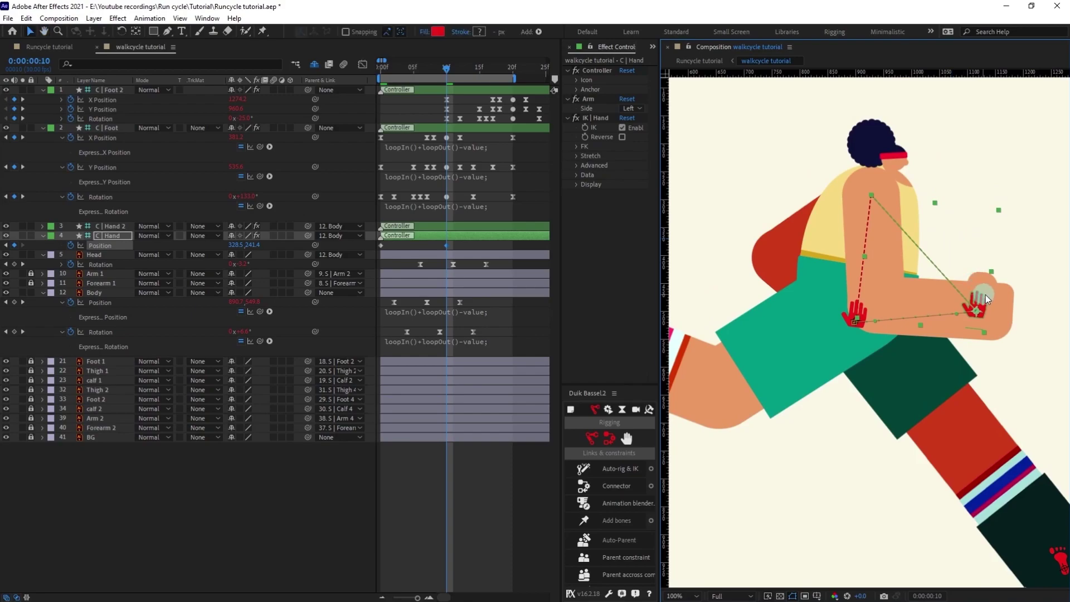
drag(1013, 288, 1050, 196)
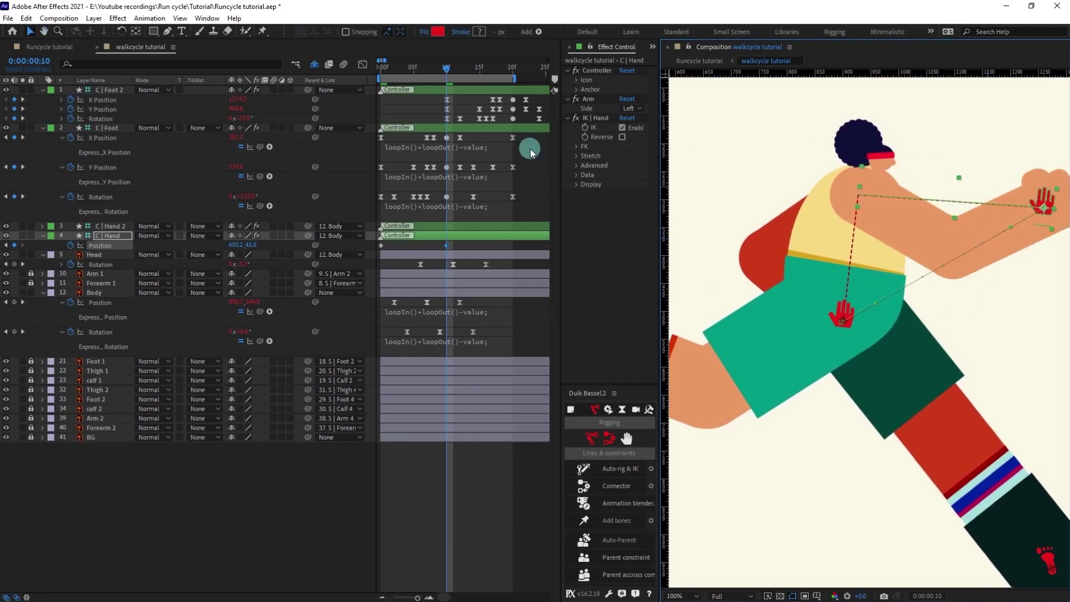
At frame 0, pull C | Hand back behind the torso to a Position of about -215, 146.
drag(399, 69, 328, 79)
scroll(780, 214, down, 1)
drag(802, 211, 830, 224)
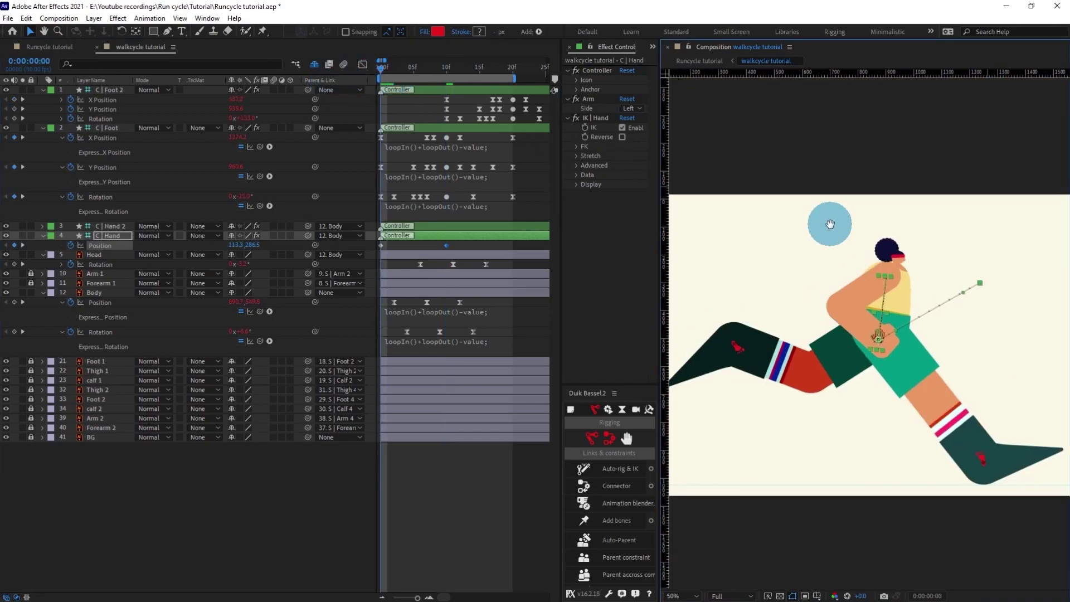
scroll(836, 307, up, 1)
drag(820, 300, 878, 292)
drag(941, 327, 764, 232)
drag(767, 231, 769, 231)
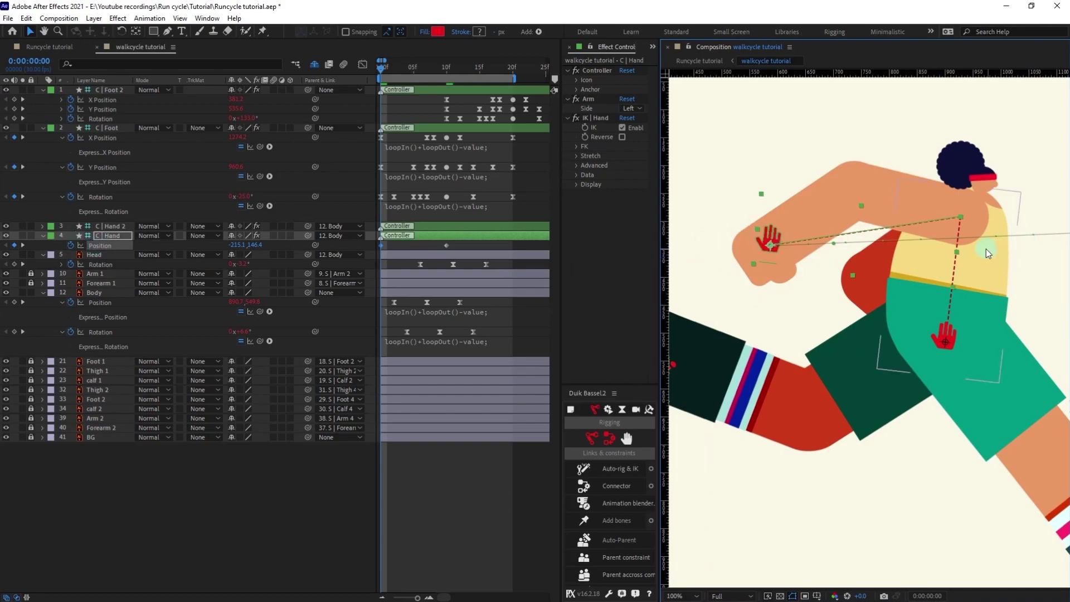
Bend the C | Hand motion path into a downward arc using the direction handles of both Position keyframes.
drag(988, 261, 893, 321)
key(comma)
key(comma)
drag(830, 295, 824, 335)
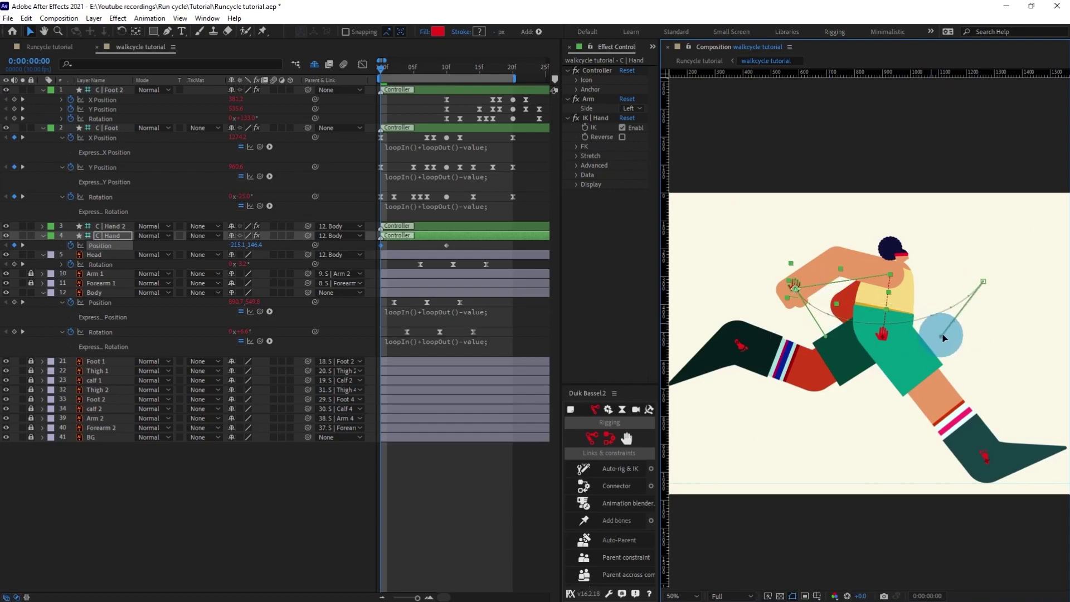
drag(943, 335, 947, 331)
Apply Easy Ease to C | Hand's Position keyframes and copy the frame 0 keyframe to frame 20.
drag(453, 244, 344, 251)
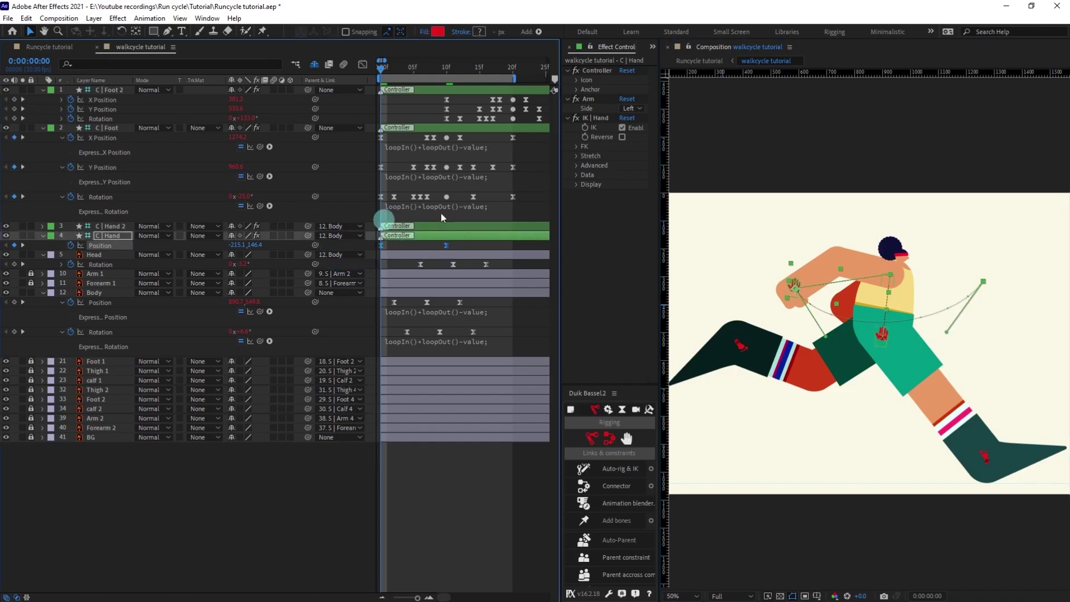
click(23, 60)
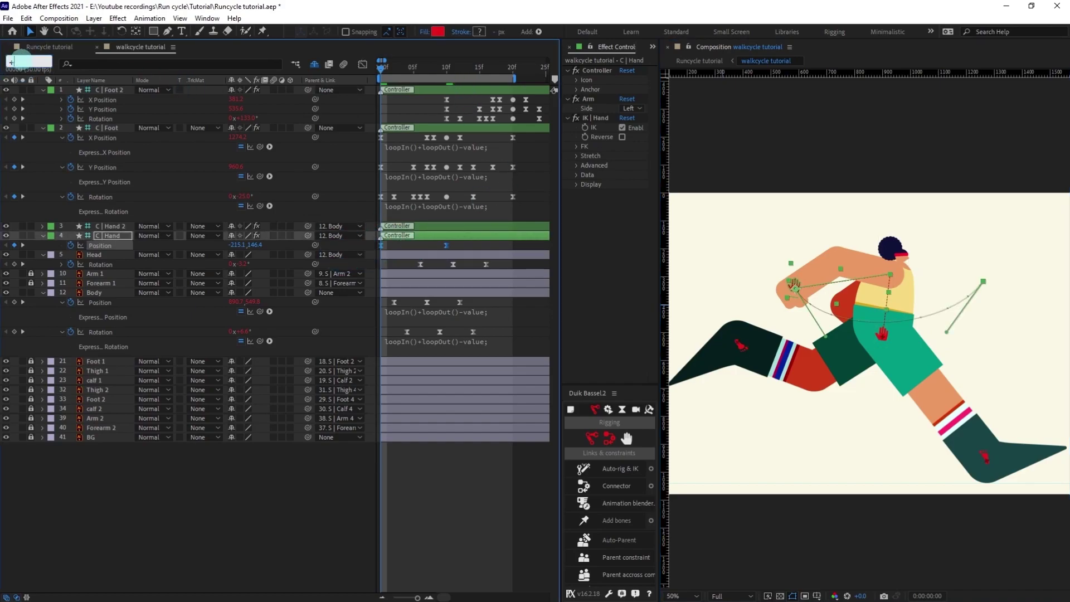
text(+20)
key(Return)
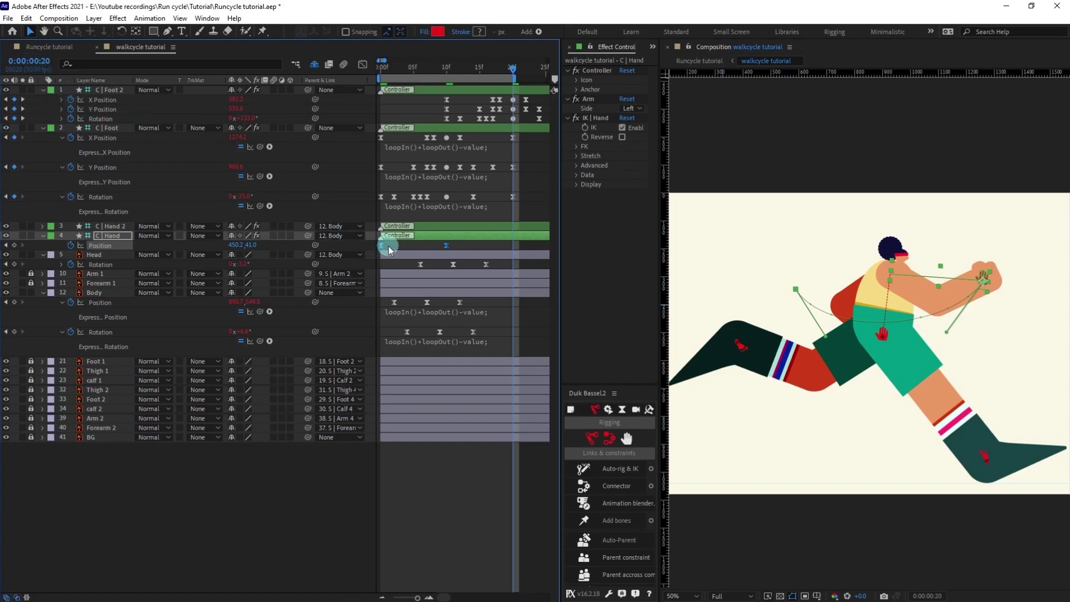
drag(388, 246, 371, 248)
key(ctrl+v)
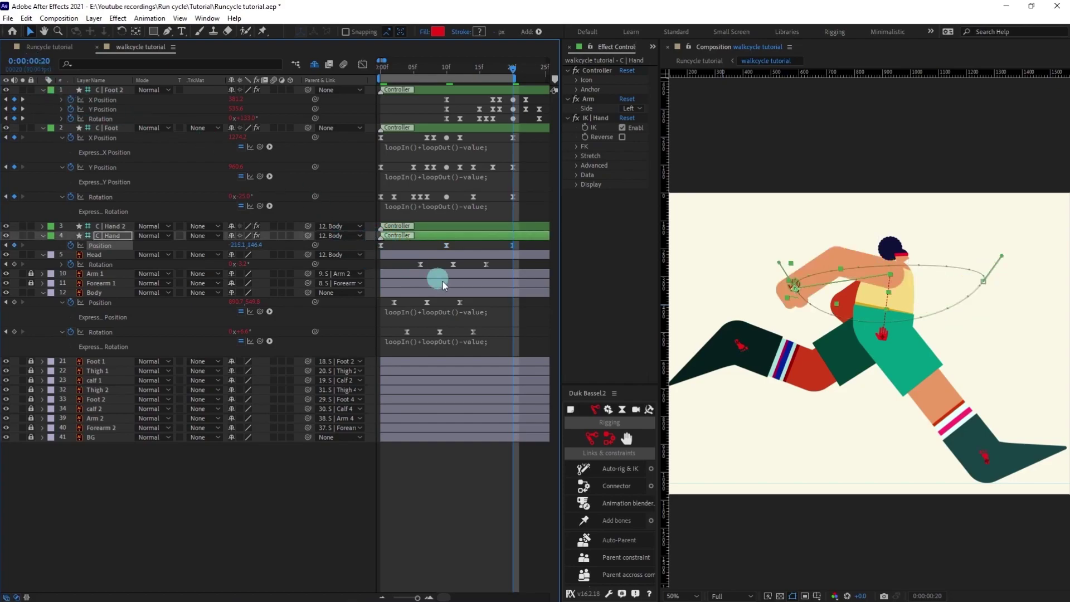
click(423, 315)
click(494, 245)
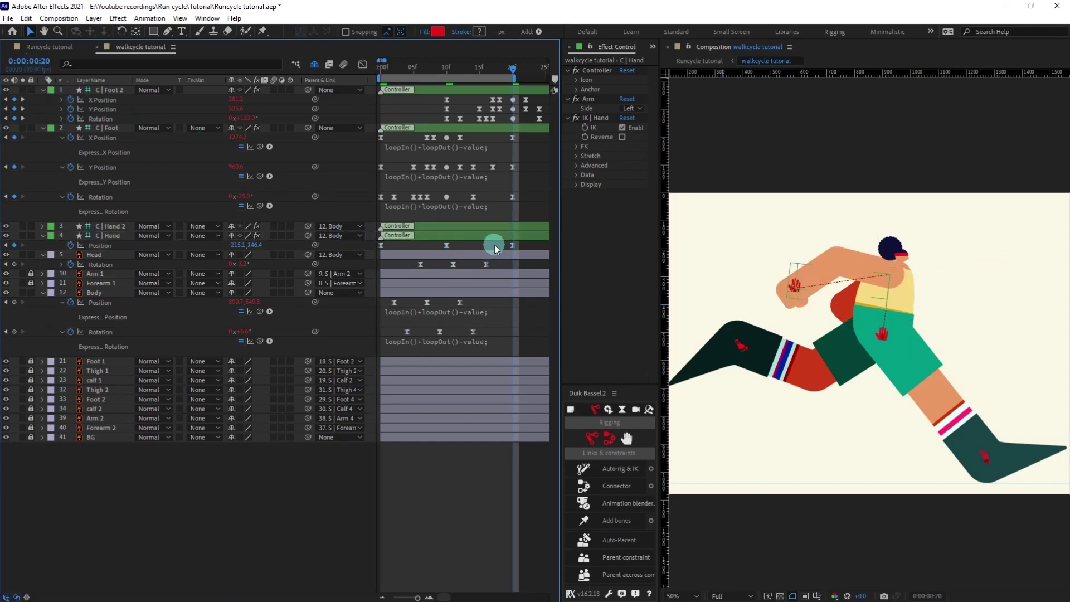
Reshape C | Hand's return motion path with its direction handles so it follows the same downward arc as the forward swing.
click(488, 237)
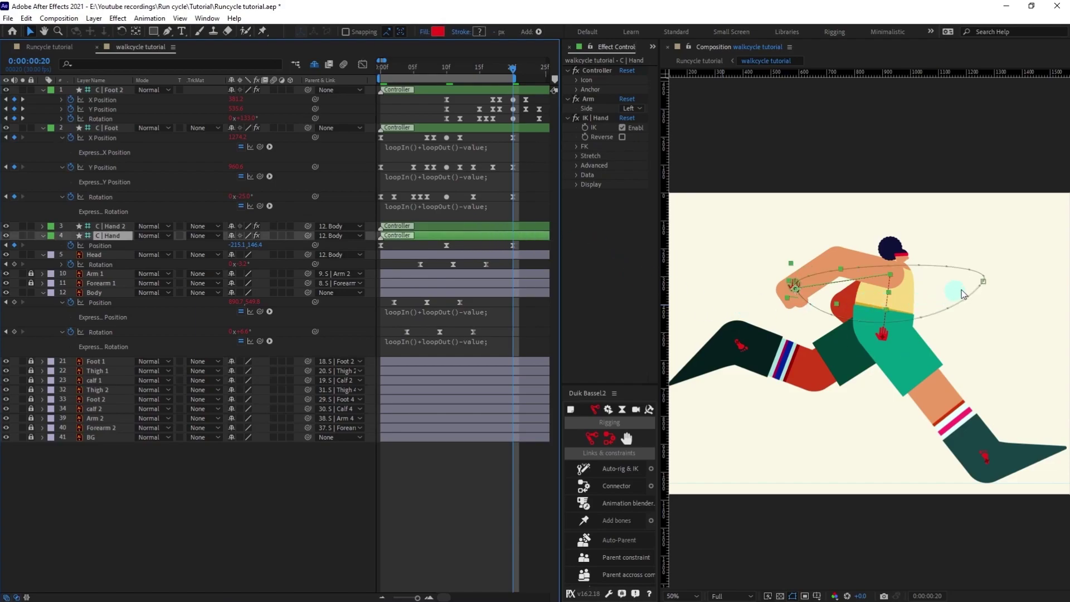
click(985, 284)
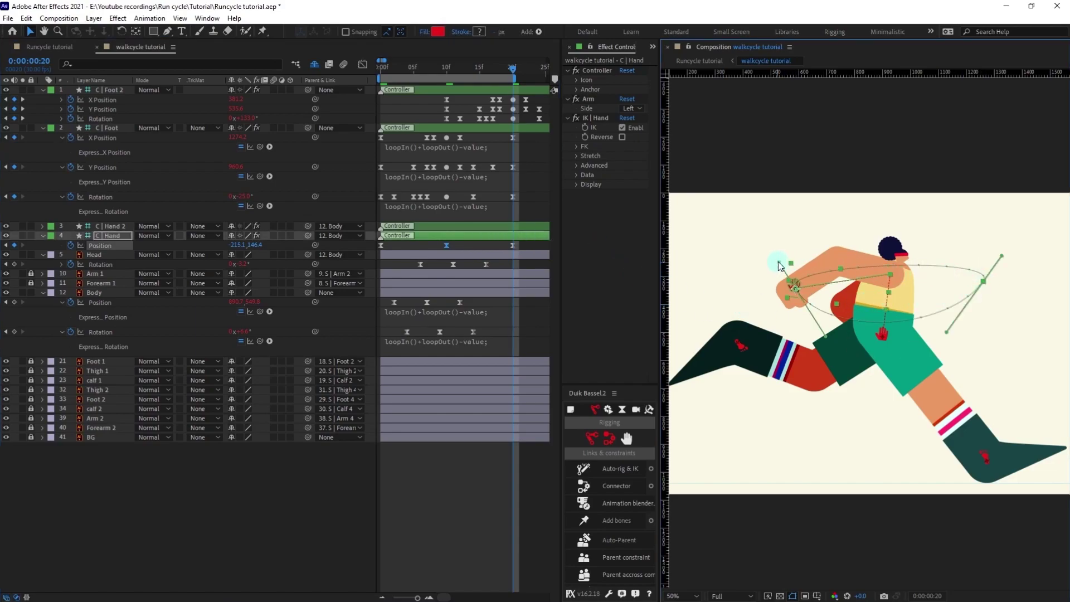
click(1036, 283)
drag(1000, 255, 949, 334)
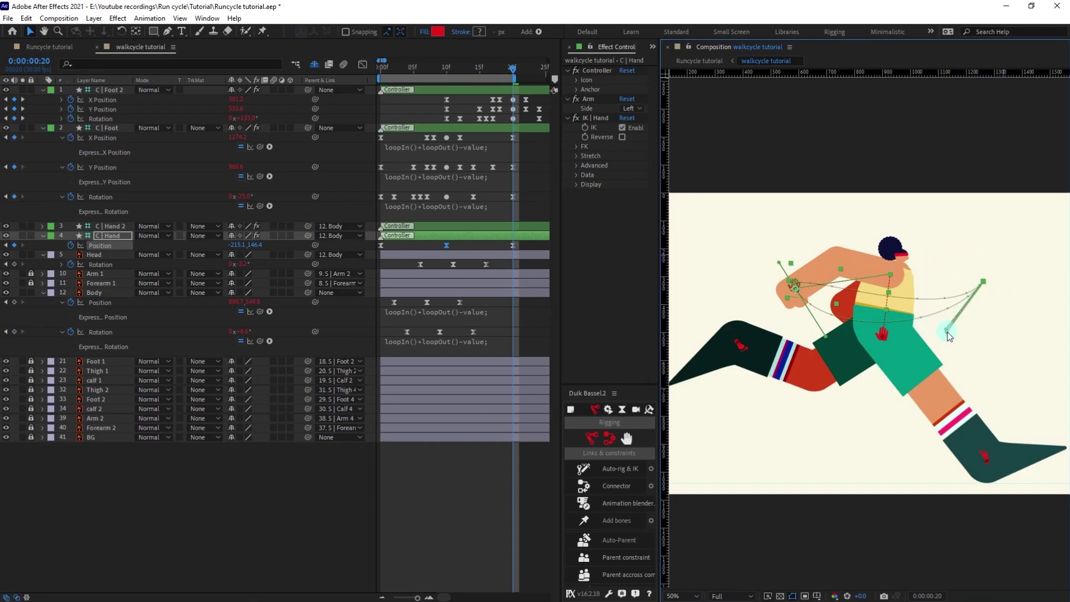
drag(778, 264, 827, 342)
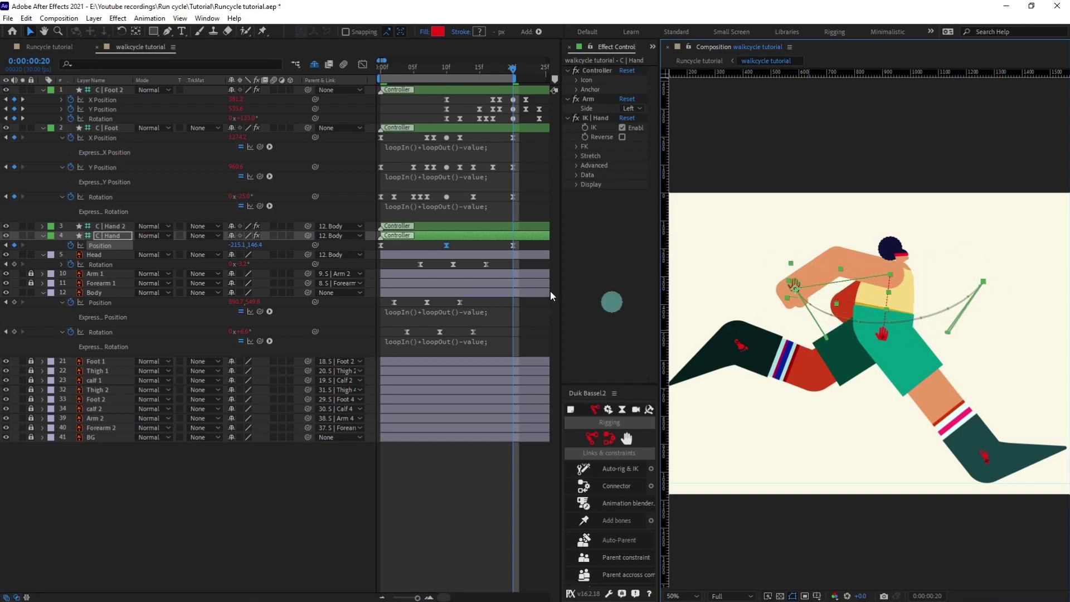
Copy the loopIn()+loopOut()-value expression from Body's Position onto C | Hand's Position.
click(430, 311)
key(ctrl+c)
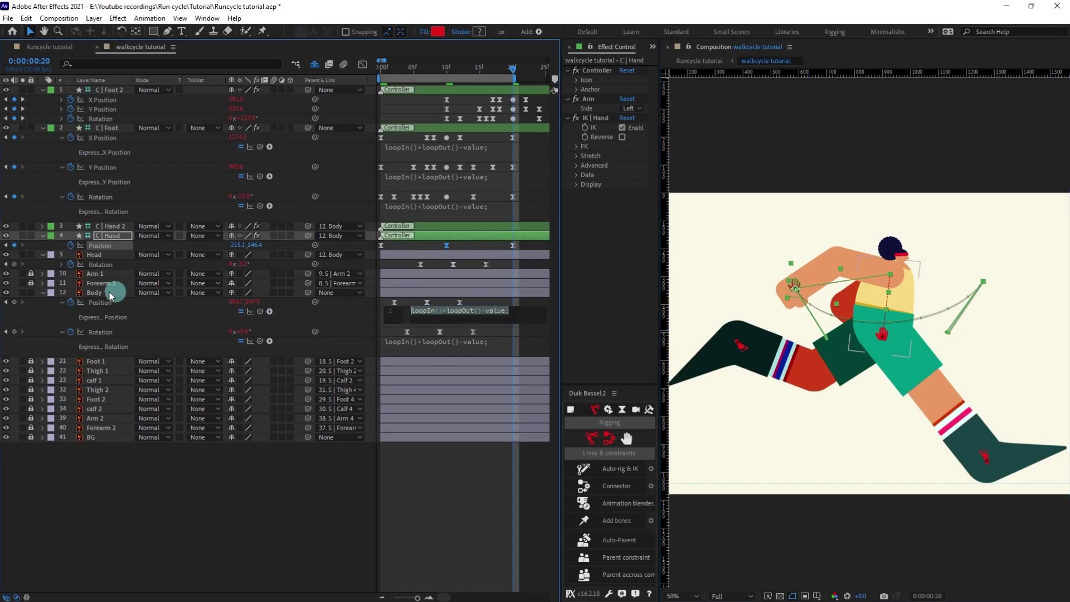
alt+click(71, 245)
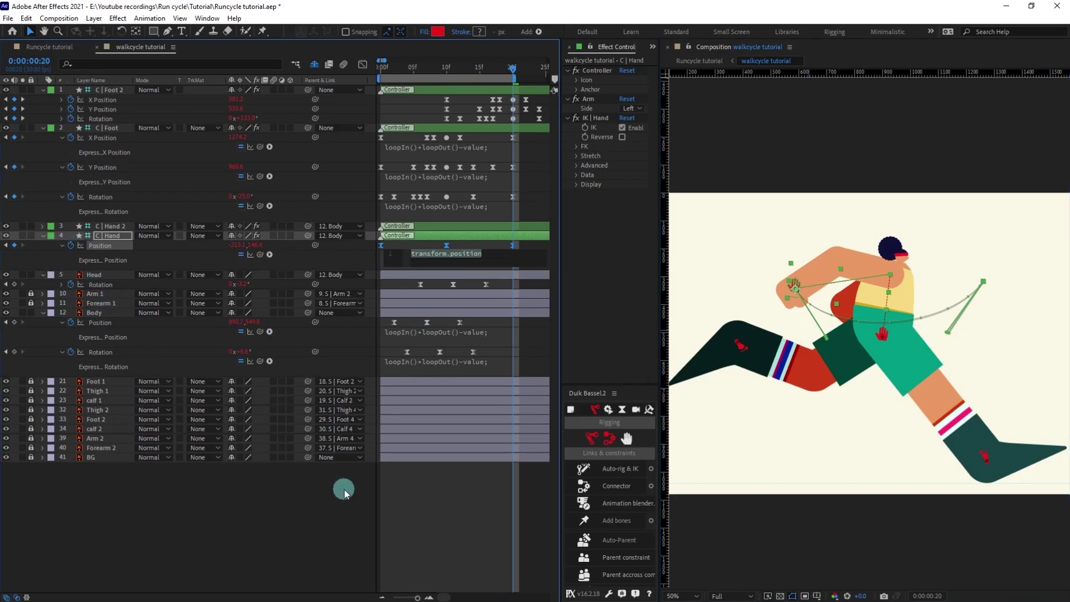
key(ctrl+v)
click(515, 259)
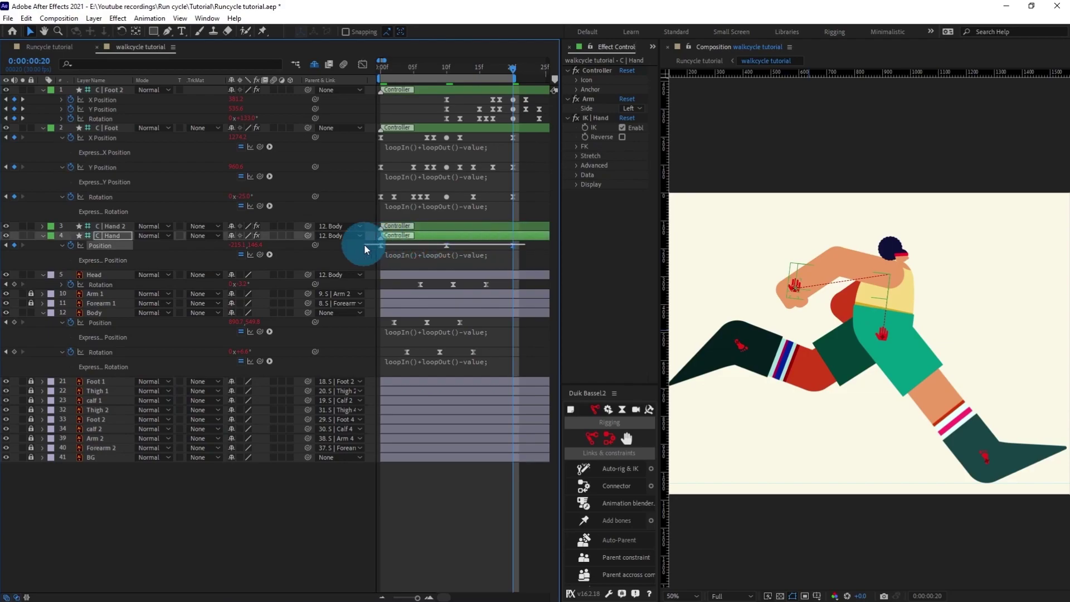
Copy all of C | Hand's Position keyframes onto C | Hand 2 starting at frame 10, and preview the arm swing.
click(363, 247)
click(393, 73)
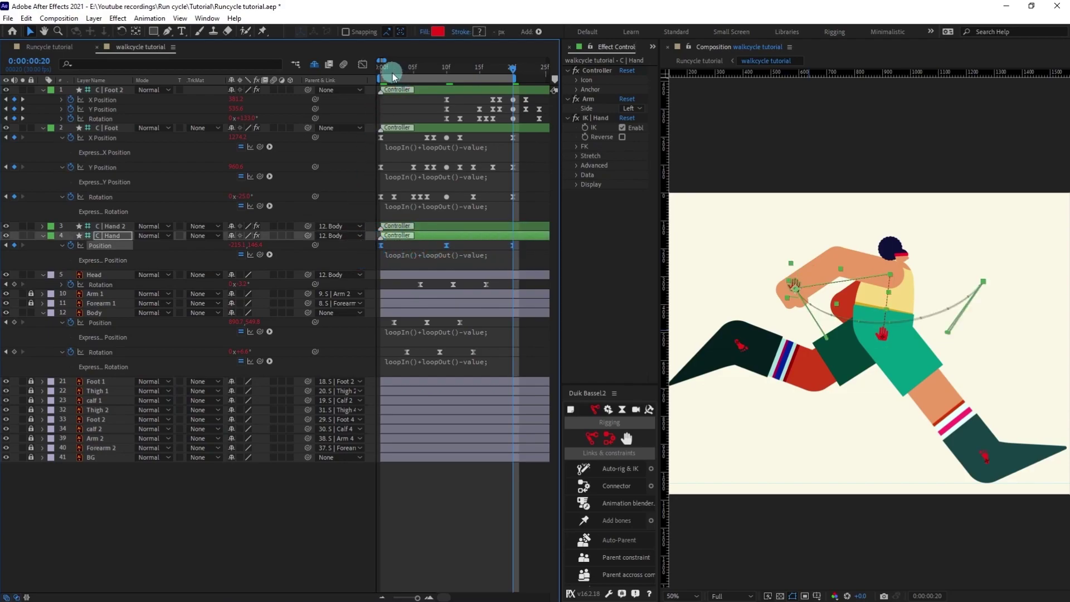
drag(371, 68, 366, 68)
click(122, 248)
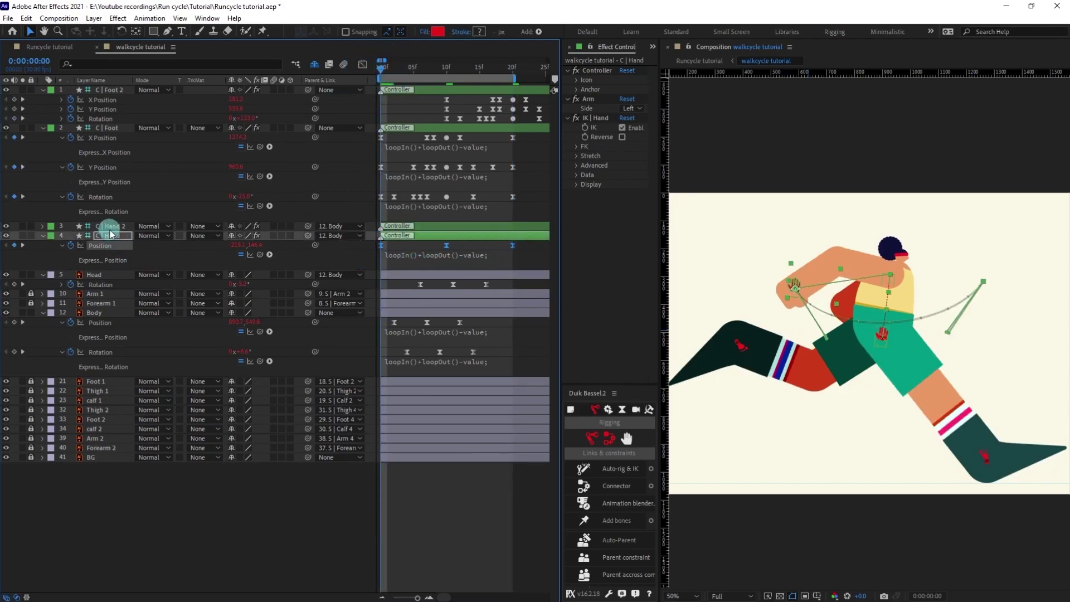
click(113, 227)
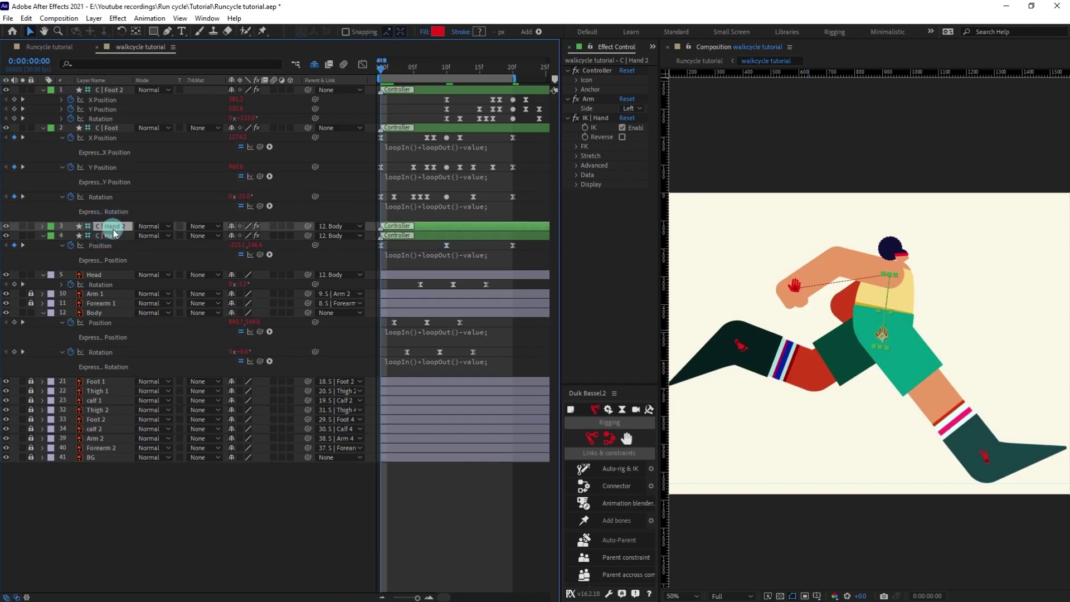
key(p)
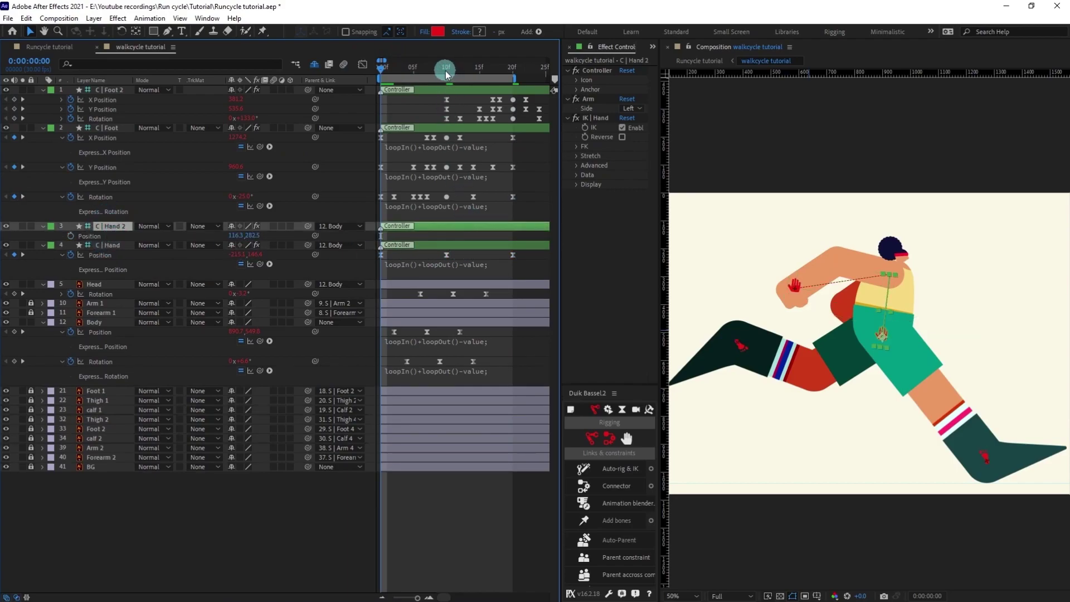
click(446, 71)
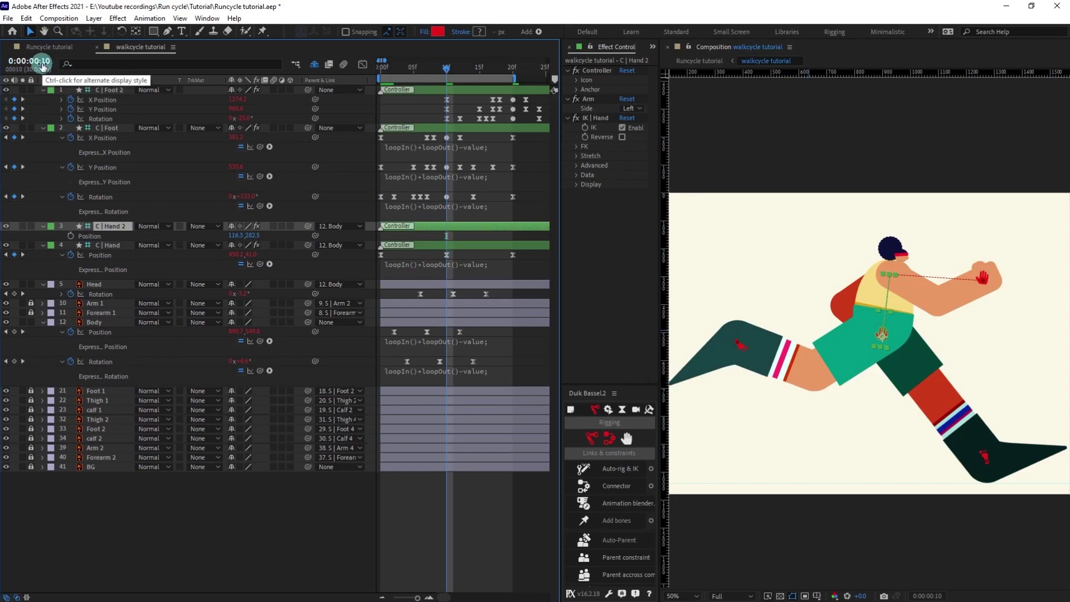
key(ctrl+v)
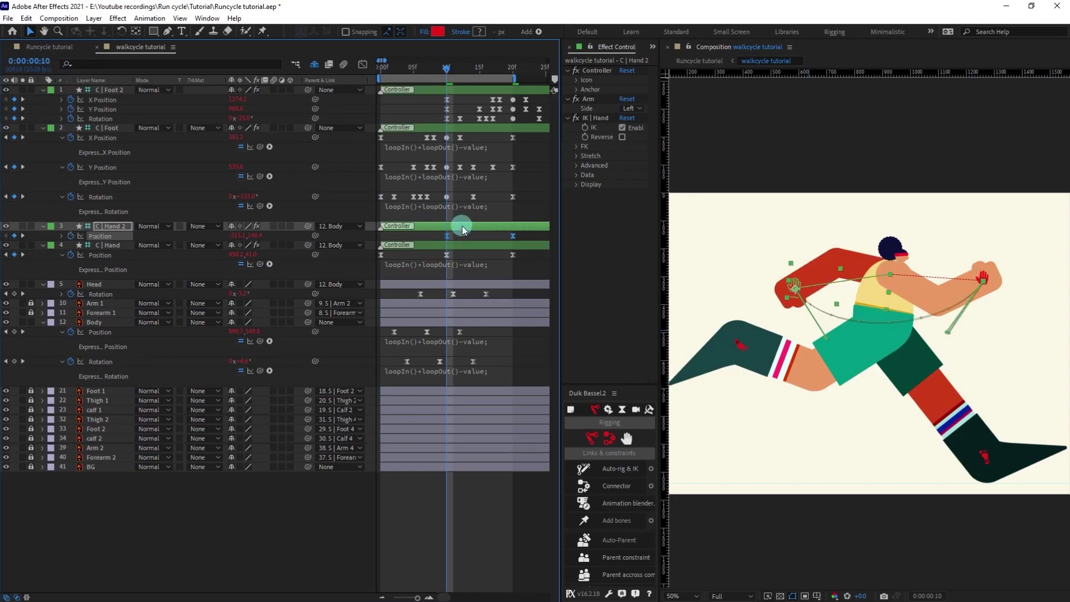
key(comma)
key(space)
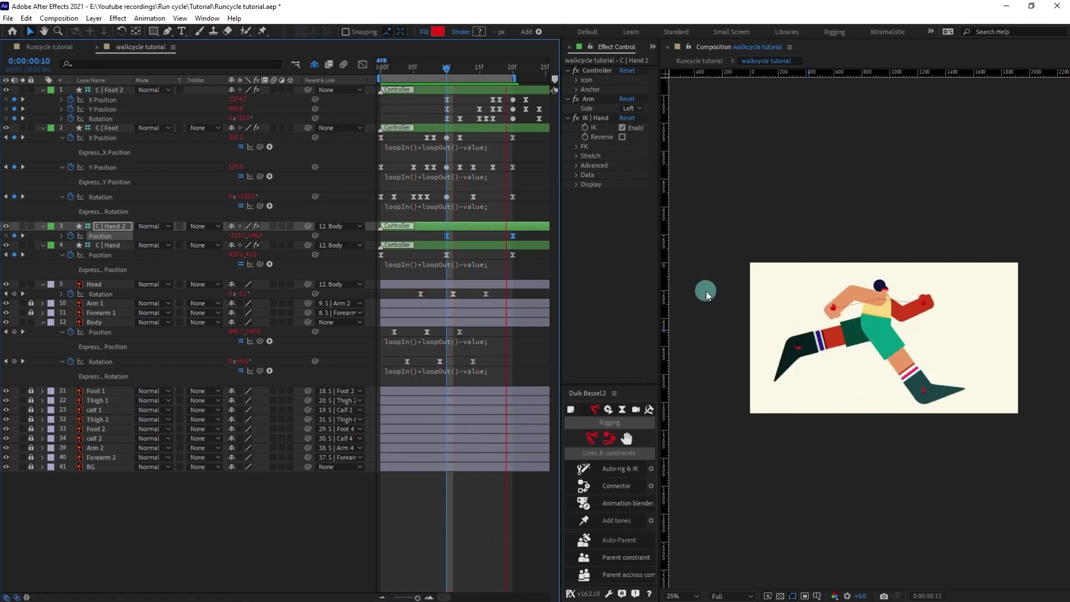
At frame 0, lower C | Hand behind the torso to a Position of about -210, 178.
drag(449, 73, 353, 79)
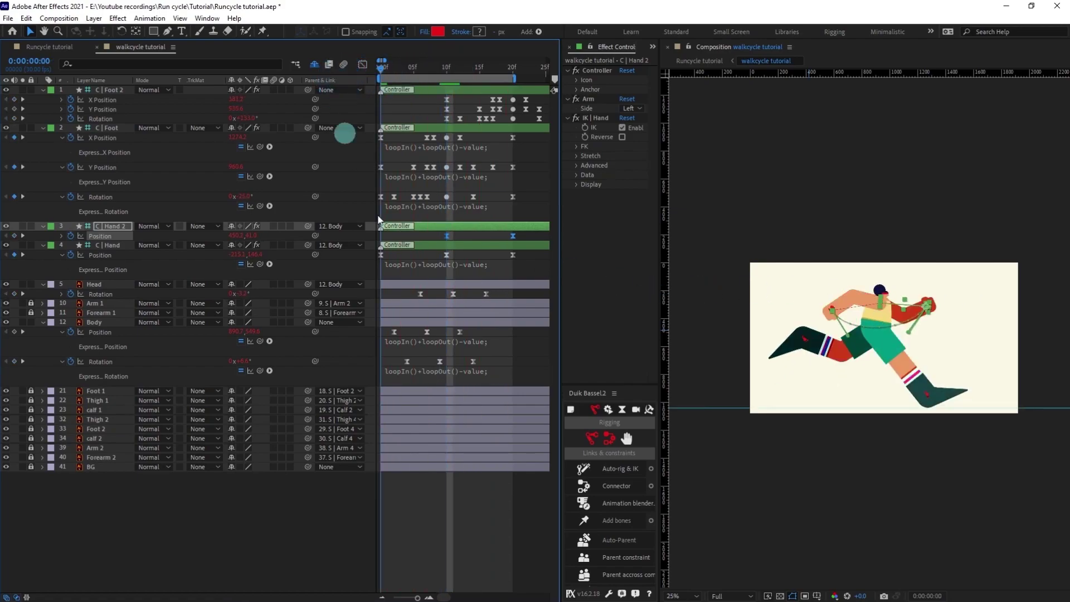
click(439, 243)
scroll(842, 355, up, 2)
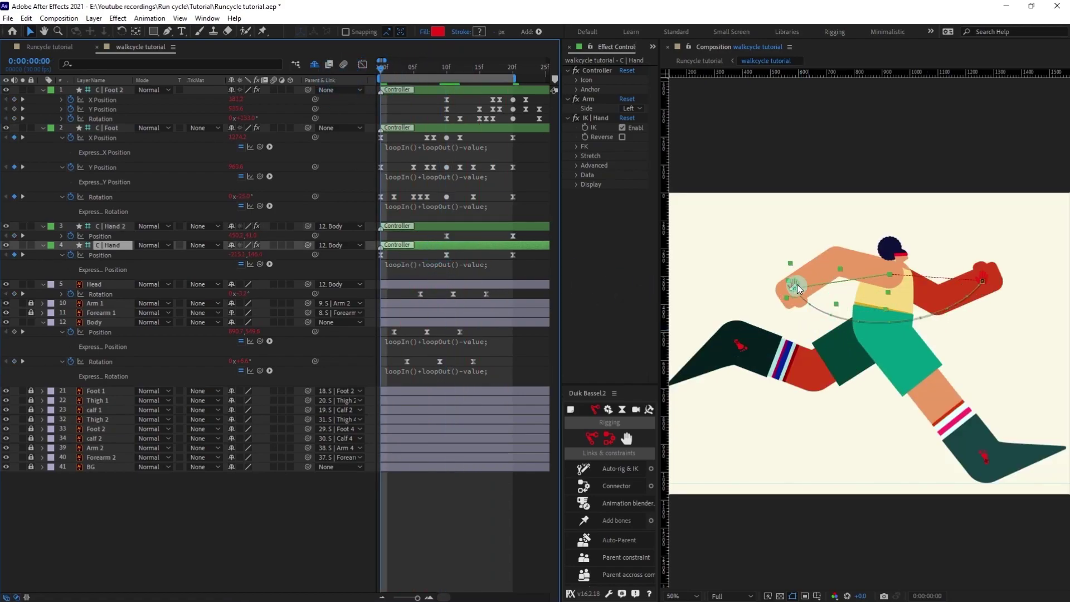
scroll(797, 288, up, 2)
mouse_move(730, 245)
mouse_down()
mouse_move(715, 236)
mouse_move(723, 252)
mouse_up()
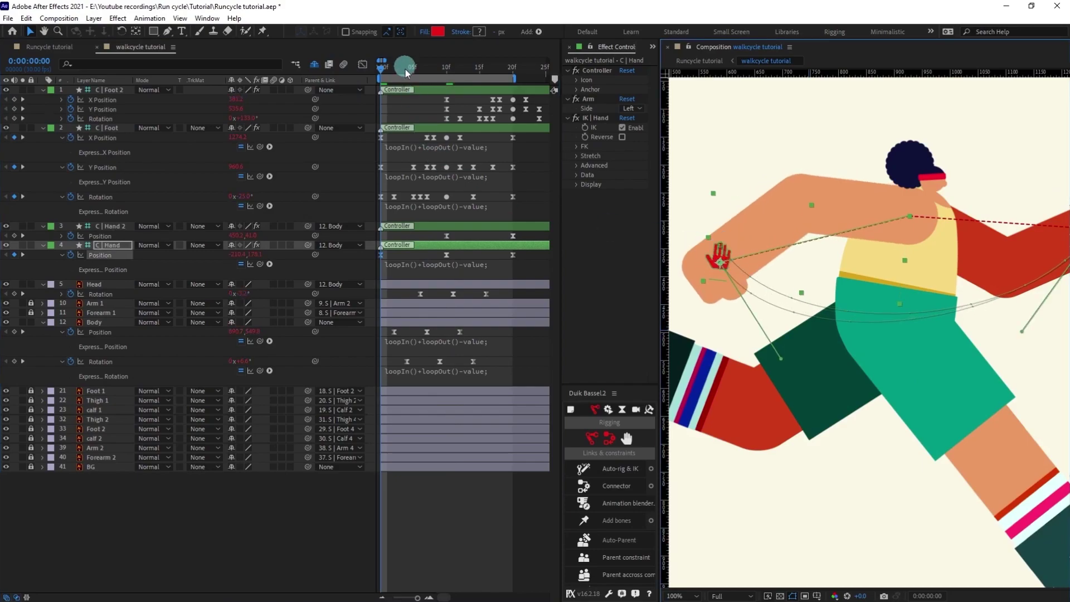
At frame 5, lower C | Hand in front of the hips to a Position of about 181, 317.
drag(405, 69, 366, 69)
click(42, 58)
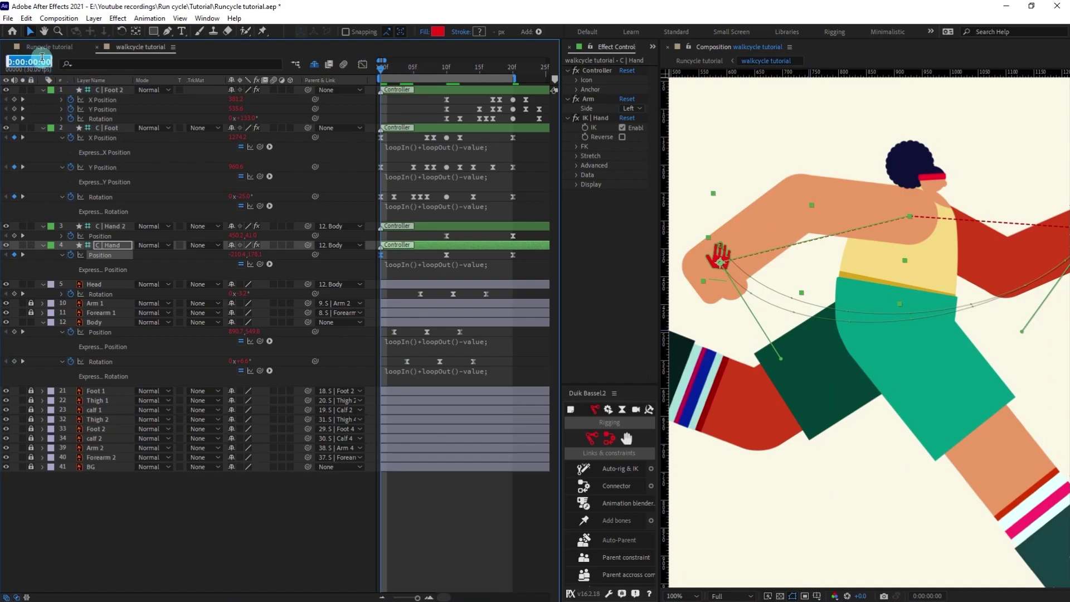
text(+5)
key(Return)
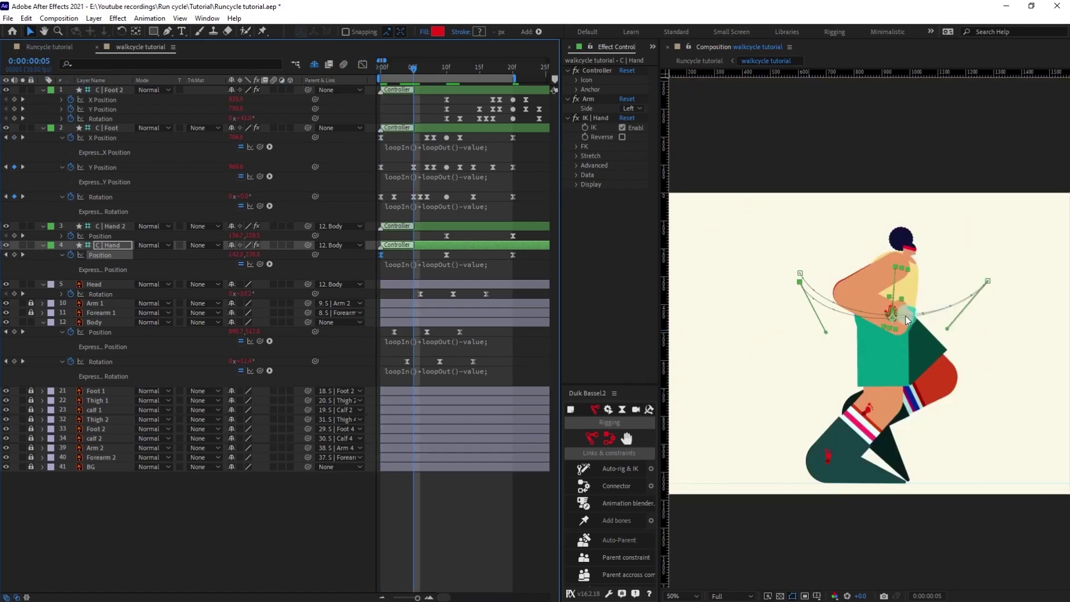
click(917, 325)
mouse_move(917, 325)
mouse_down()
mouse_move(909, 301)
mouse_move(930, 341)
mouse_up()
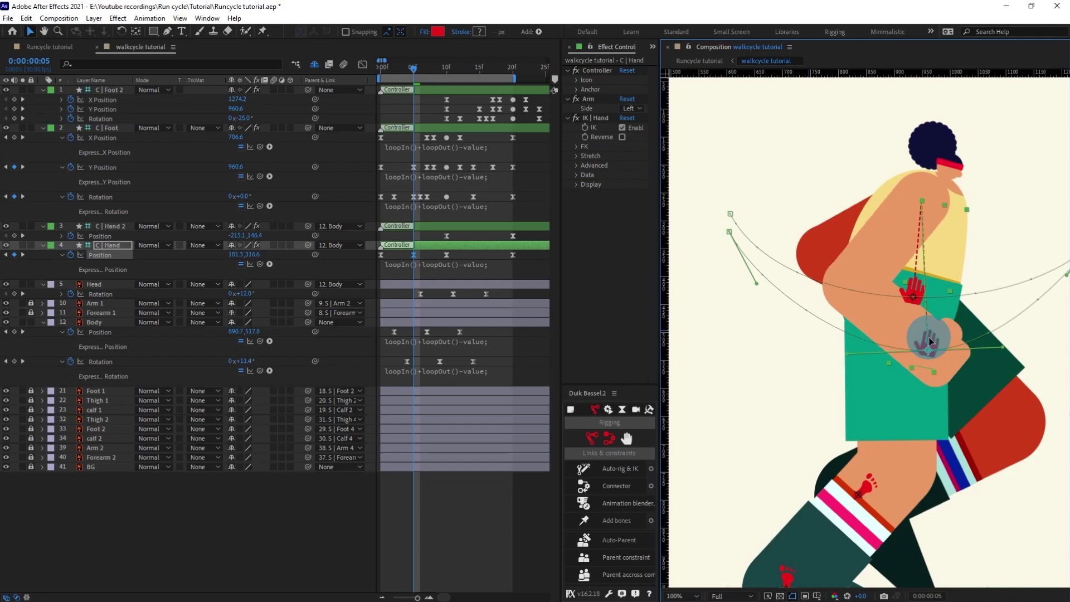
At frame 15, lower C | Hand to match its frame 5 position on the motion path.
mouse_move(444, 69)
mouse_down()
mouse_move(456, 73)
mouse_move(446, 77)
mouse_up()
click(35, 61)
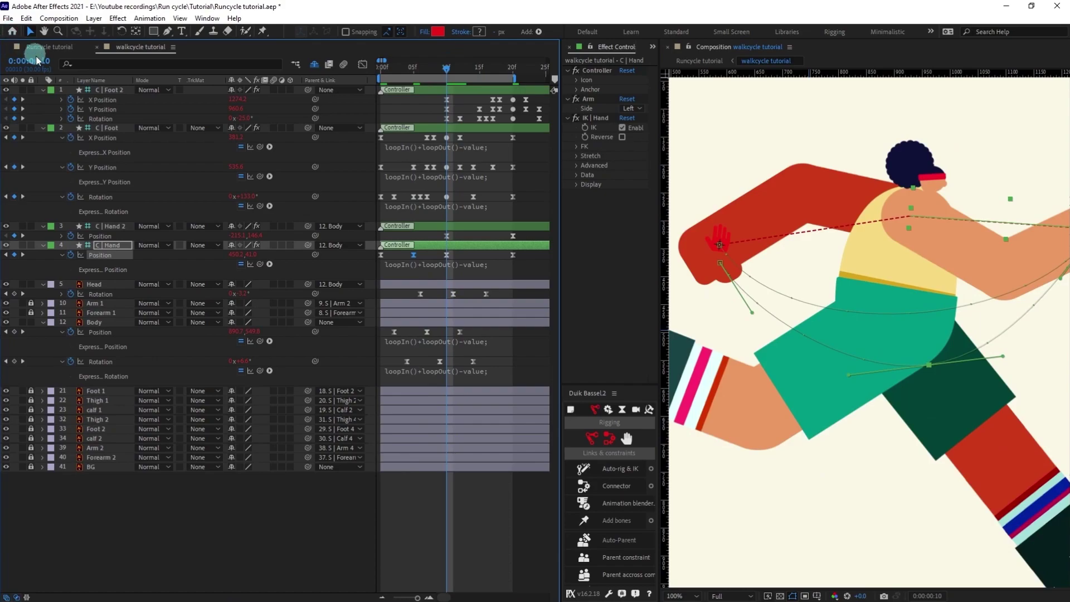
text(+5)
key(Return)
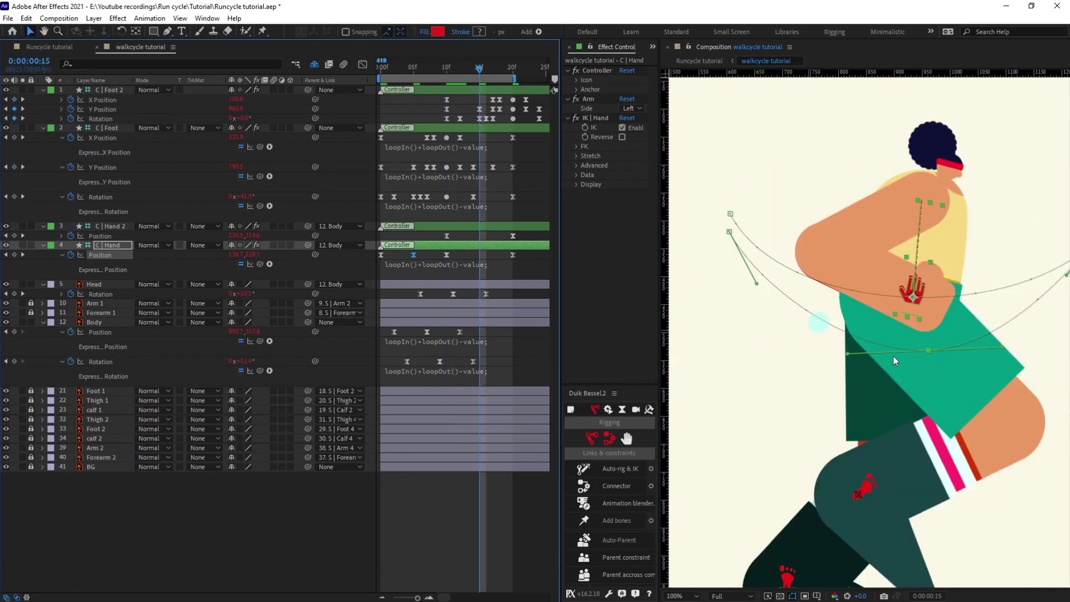
drag(931, 304, 935, 343)
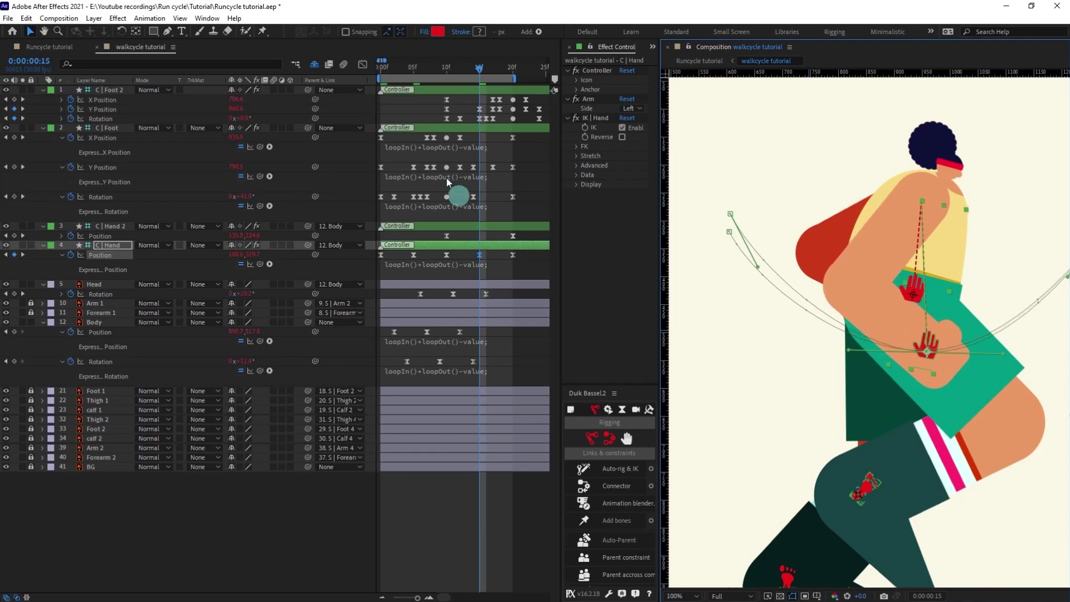
Copy C | Hand's frame 0 Position keyframe to frame 20.
click(513, 72)
drag(390, 251, 370, 261)
key(ctrl+c)
key(ctrl+v)
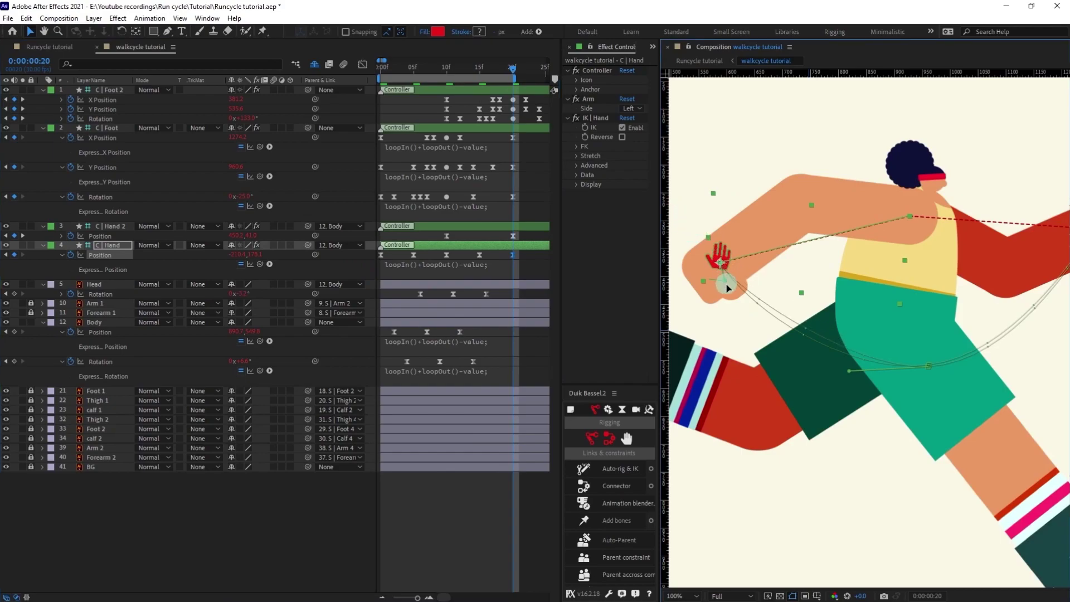
click(502, 262)
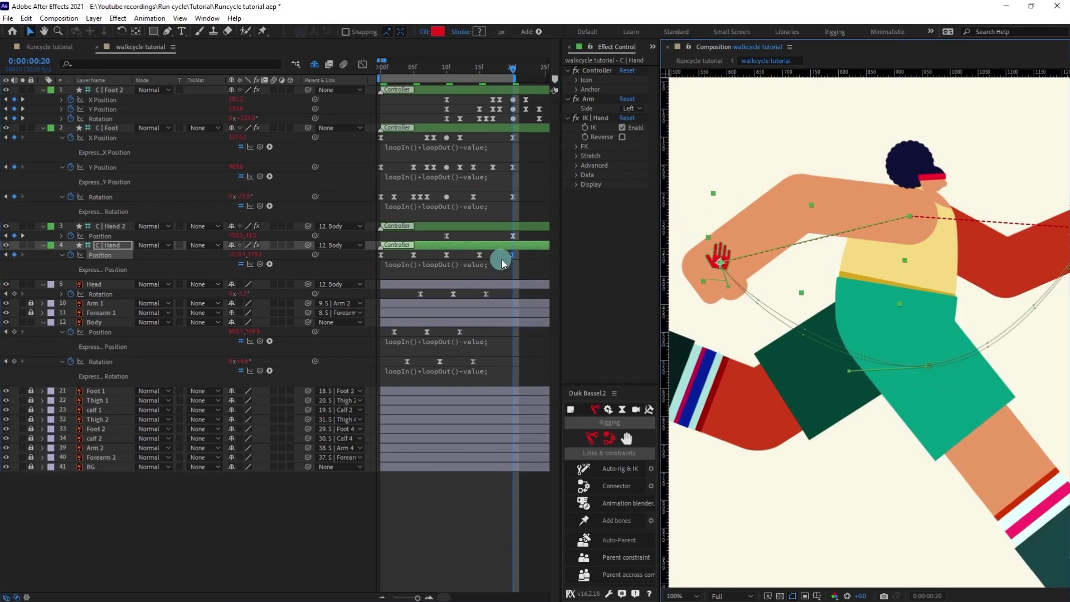
Paste C | Hand's full set of refined Position keyframes onto C | Hand 2 from frame 10, and preview the run cycle.
drag(521, 259, 364, 263)
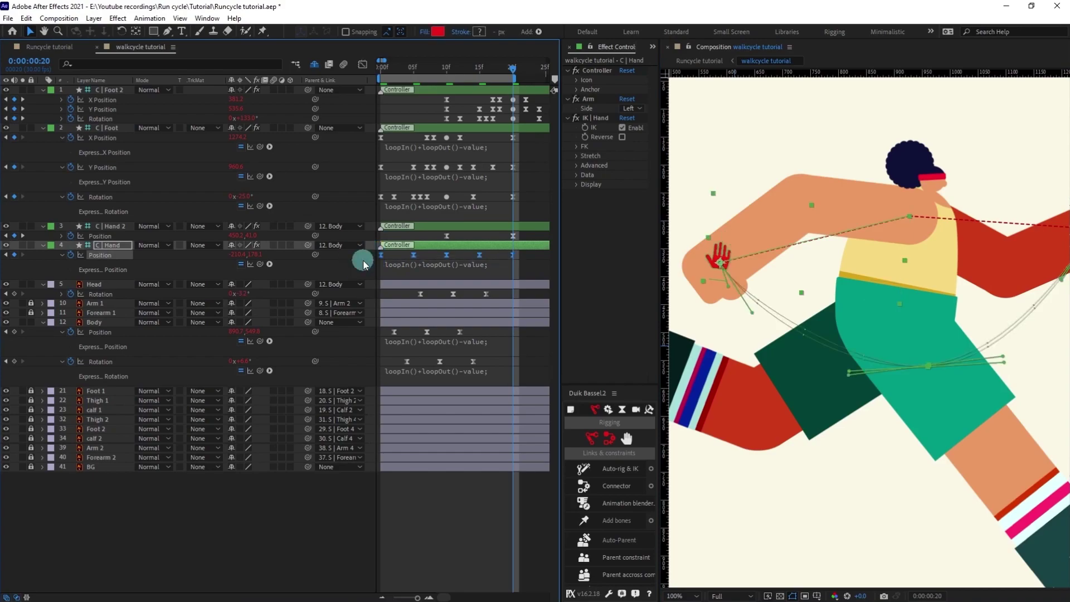
click(447, 69)
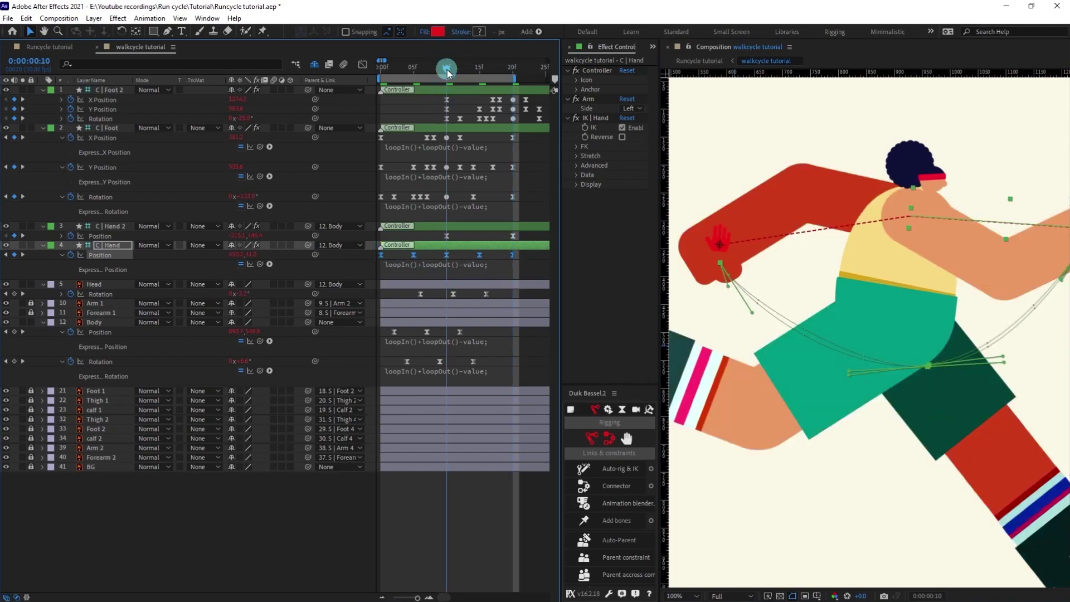
click(104, 226)
key(ctrl+v)
click(437, 245)
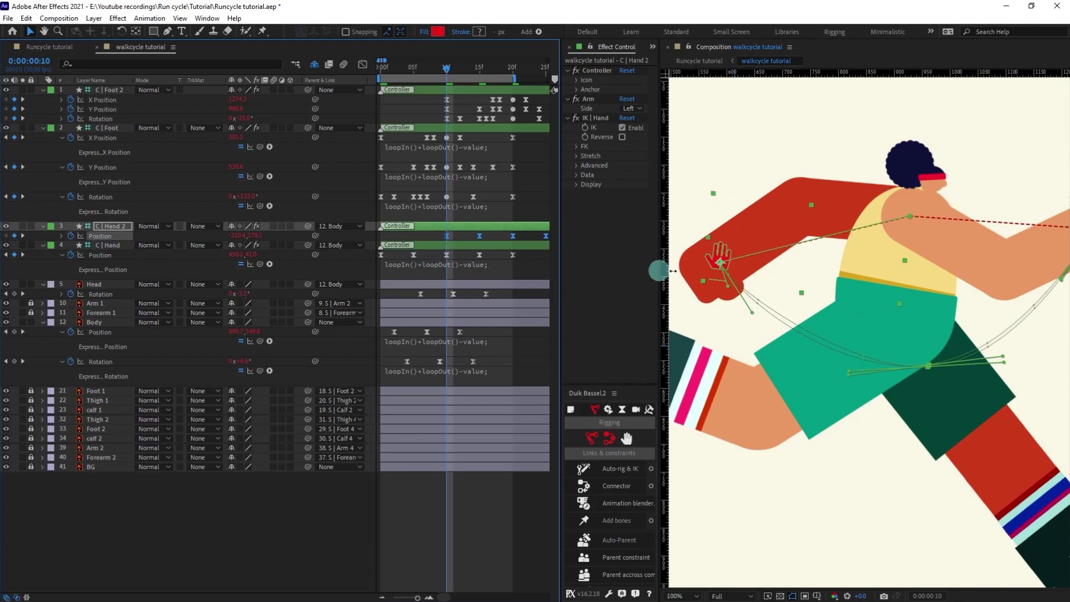
scroll(760, 256, down, 1)
key(space)
key(space)
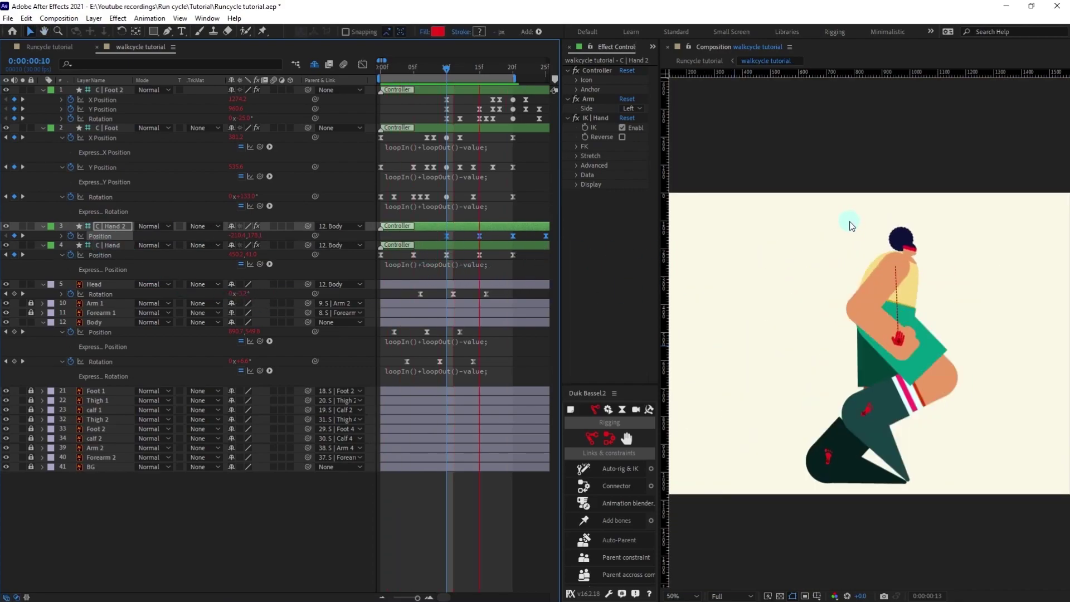